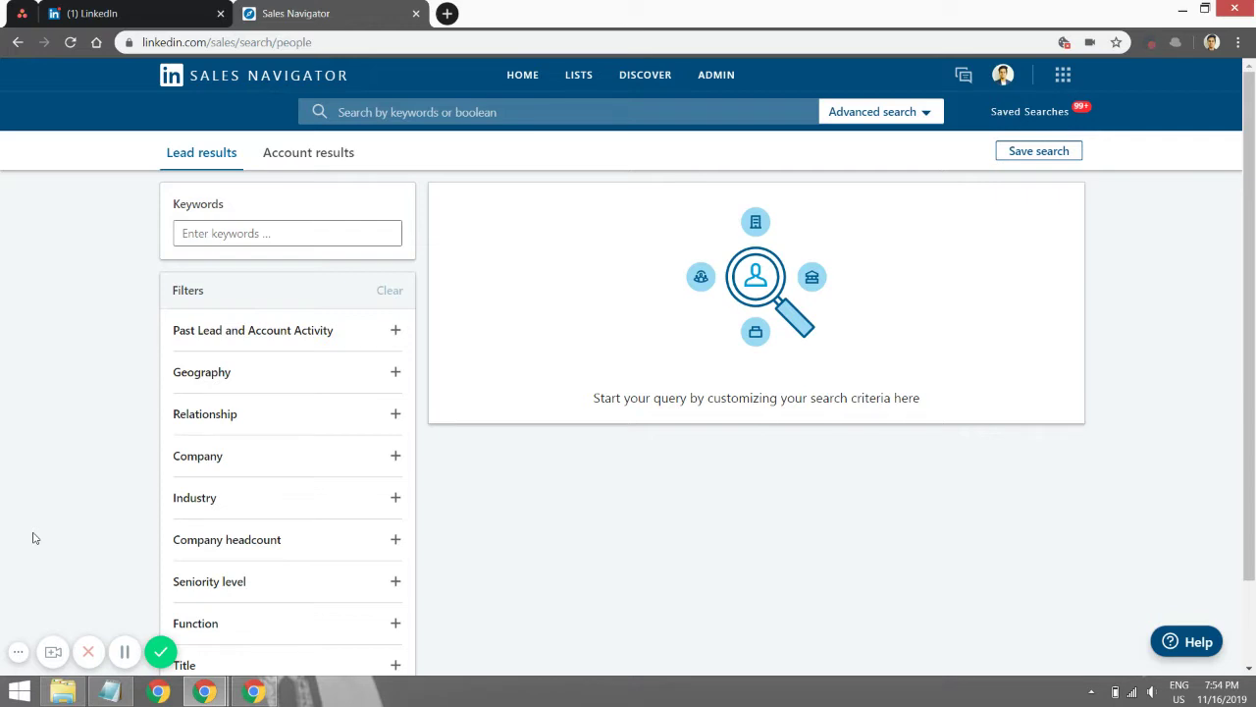
scroll(32, 538, down, 1)
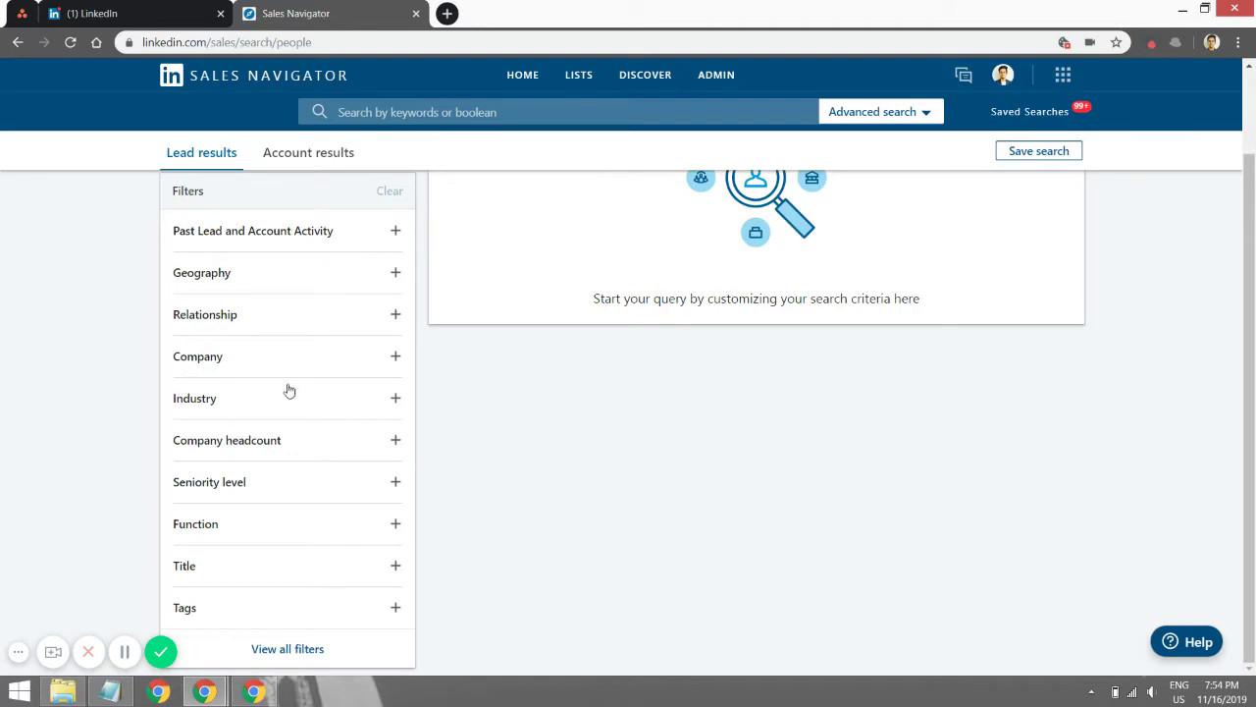
scroll(233, 513, up, 1)
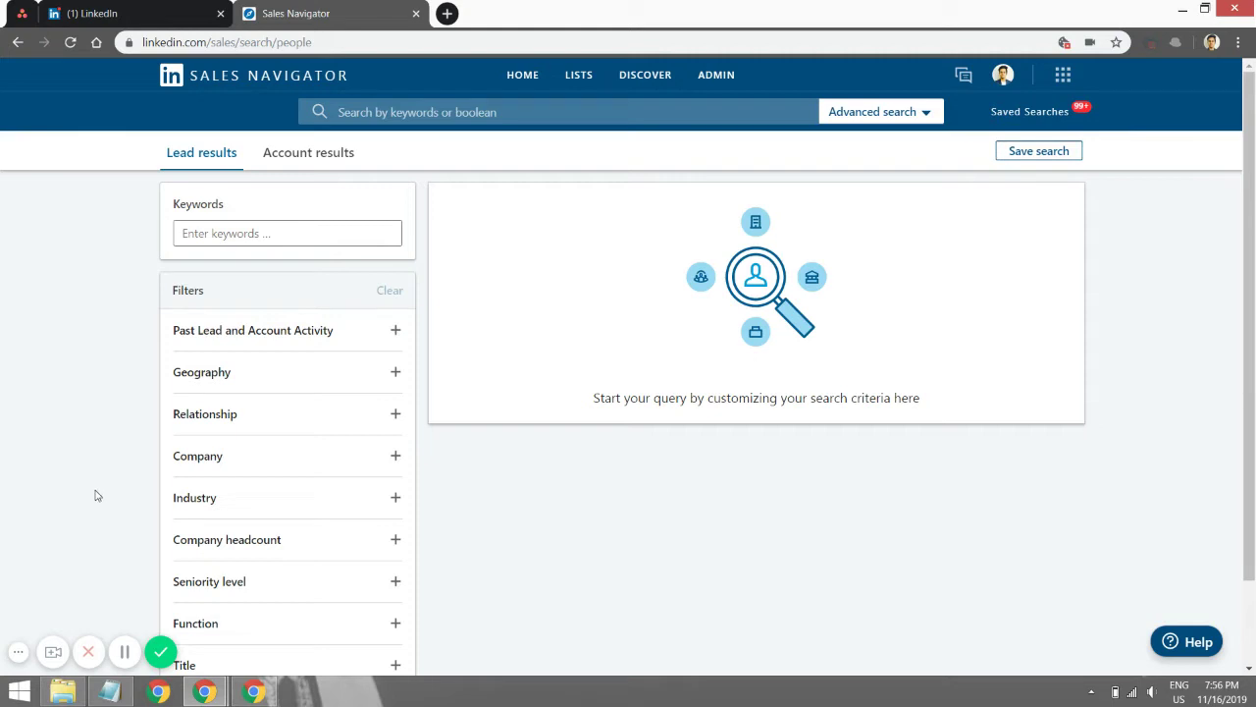
scroll(95, 495, down, 1)
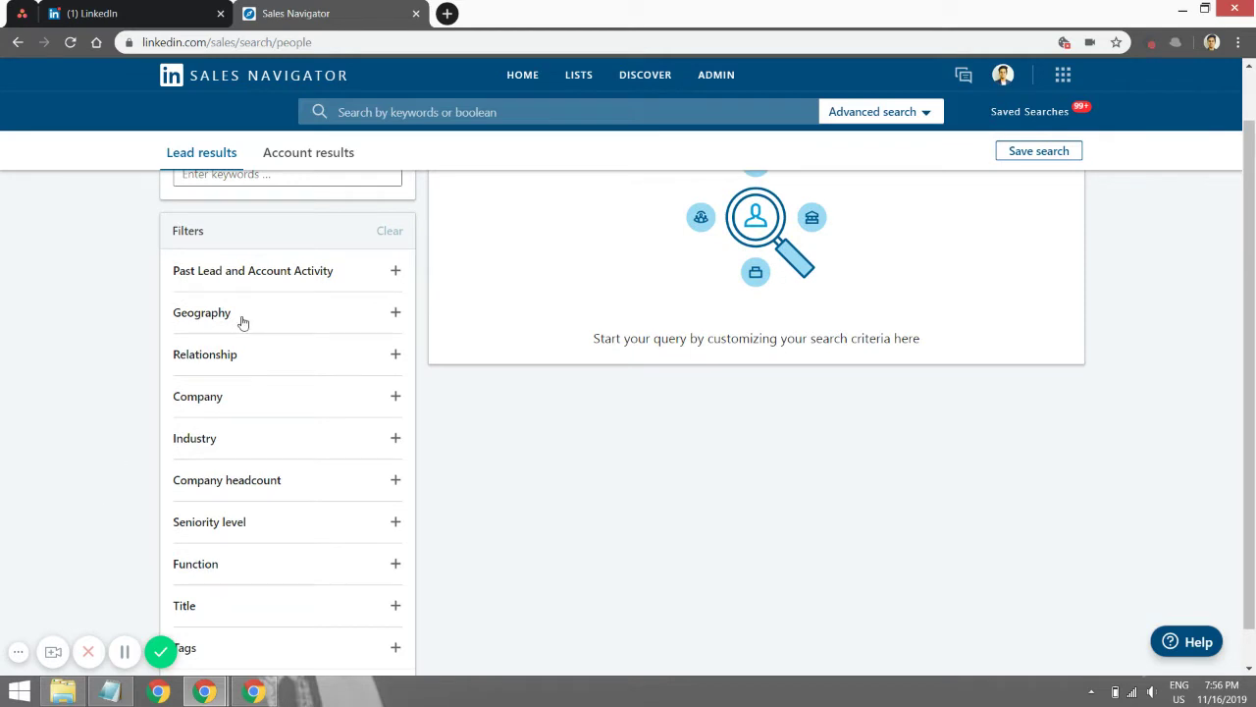
scroll(365, 297, up, 1)
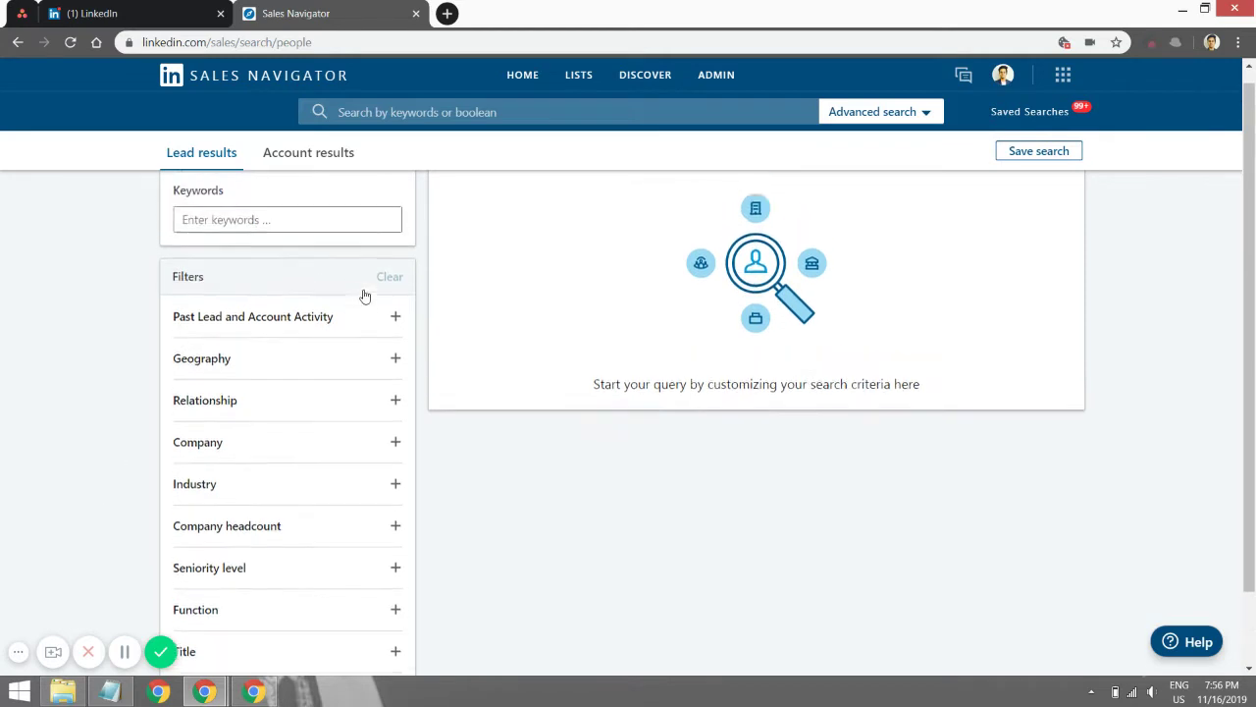
Open the complete set of advanced search filters for leads
click(856, 118)
click(858, 147)
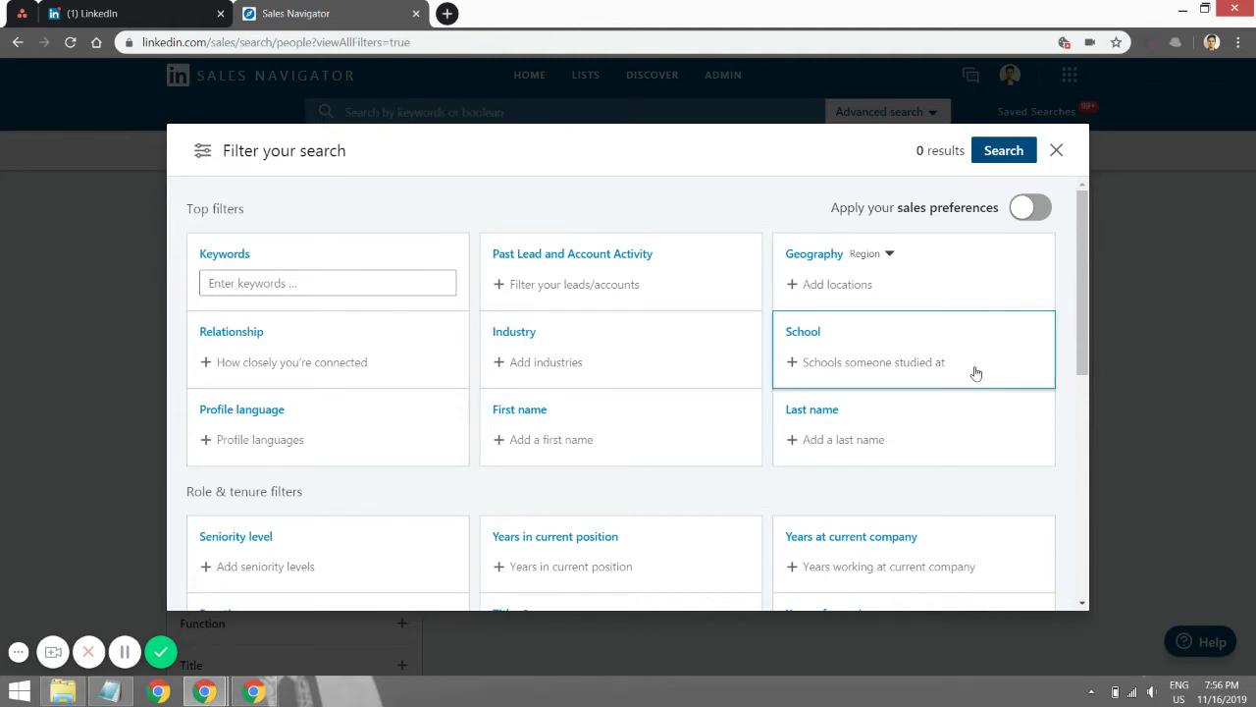
scroll(595, 340, down, 3)
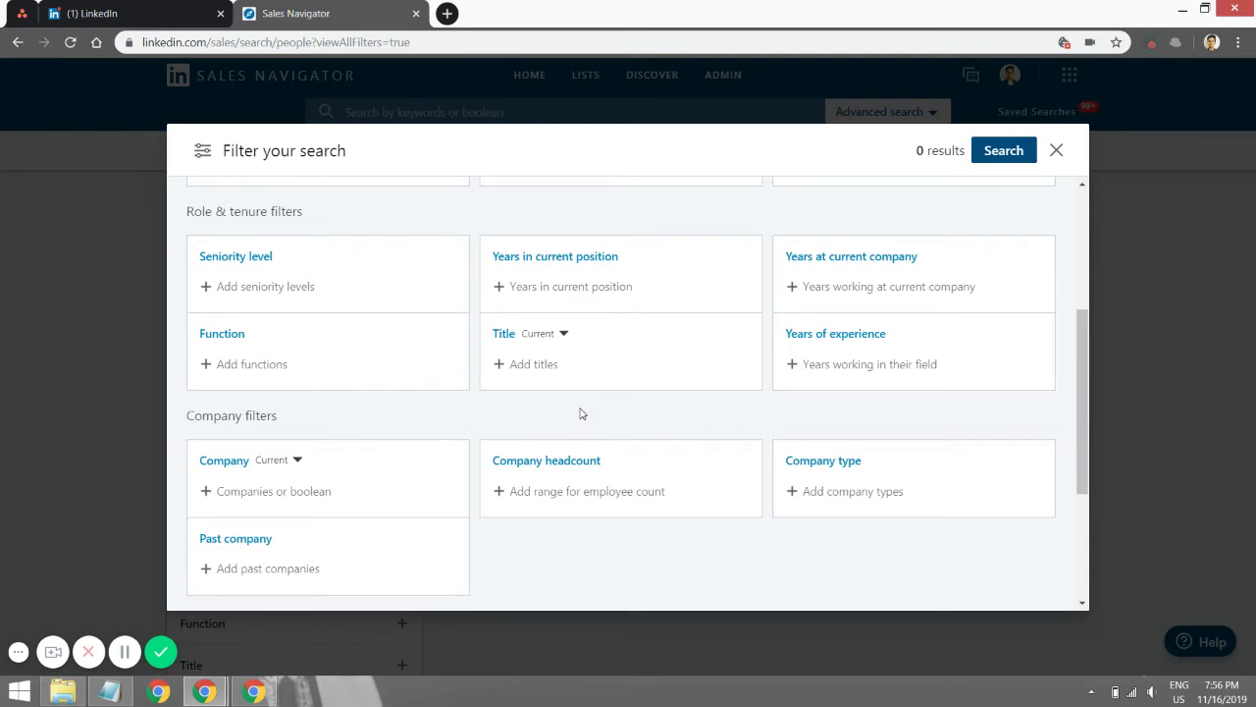
click(537, 368)
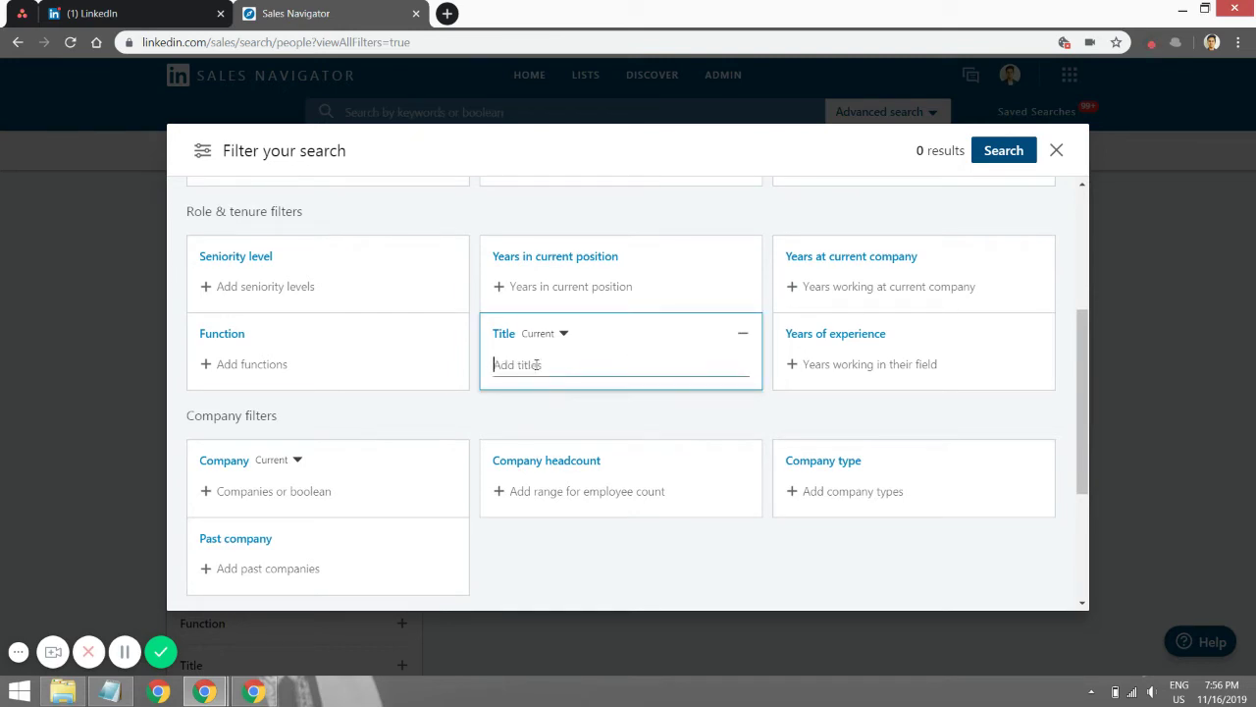
click(530, 411)
click(523, 373)
click(510, 416)
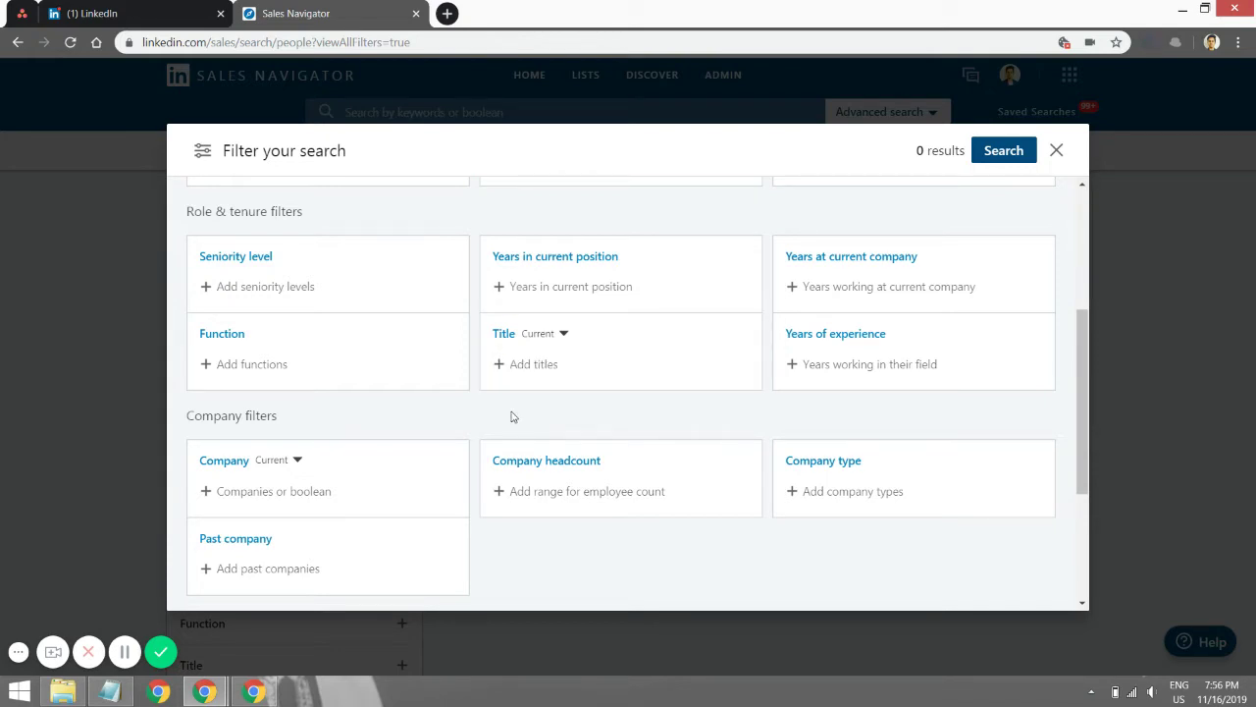
Filter the lead search by the Marketing and Advertising industry
scroll(511, 416, up, 5)
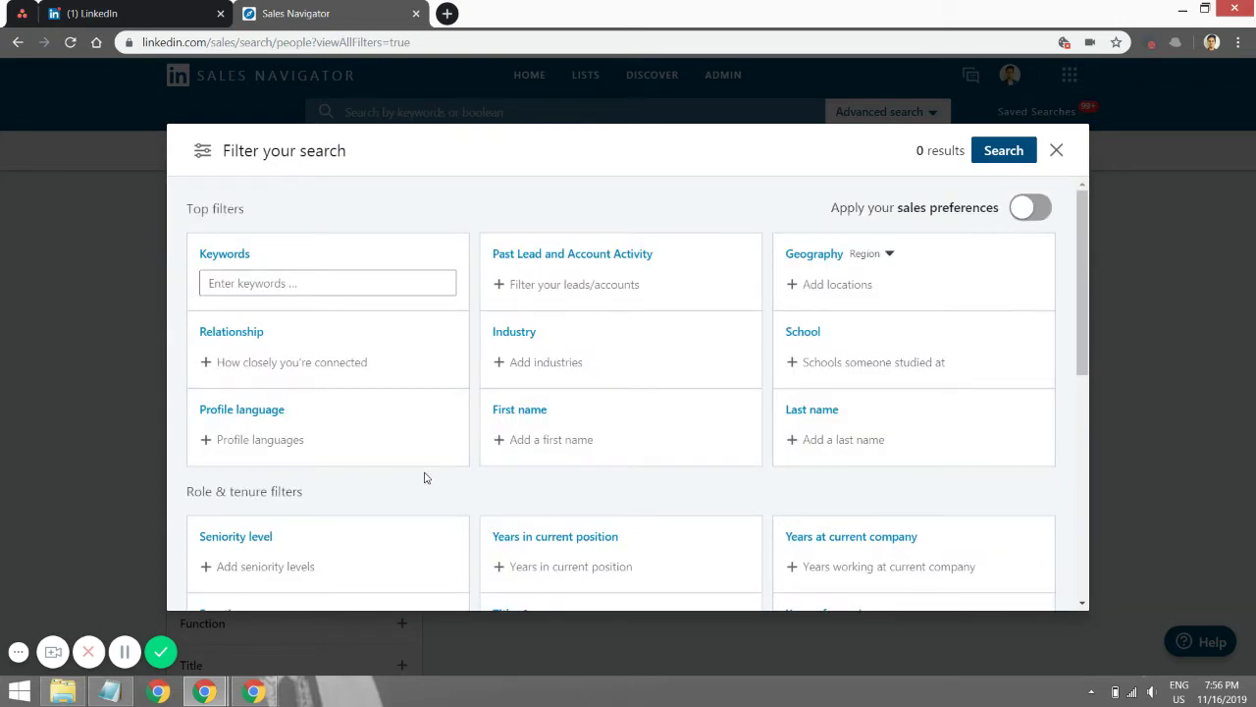
click(553, 365)
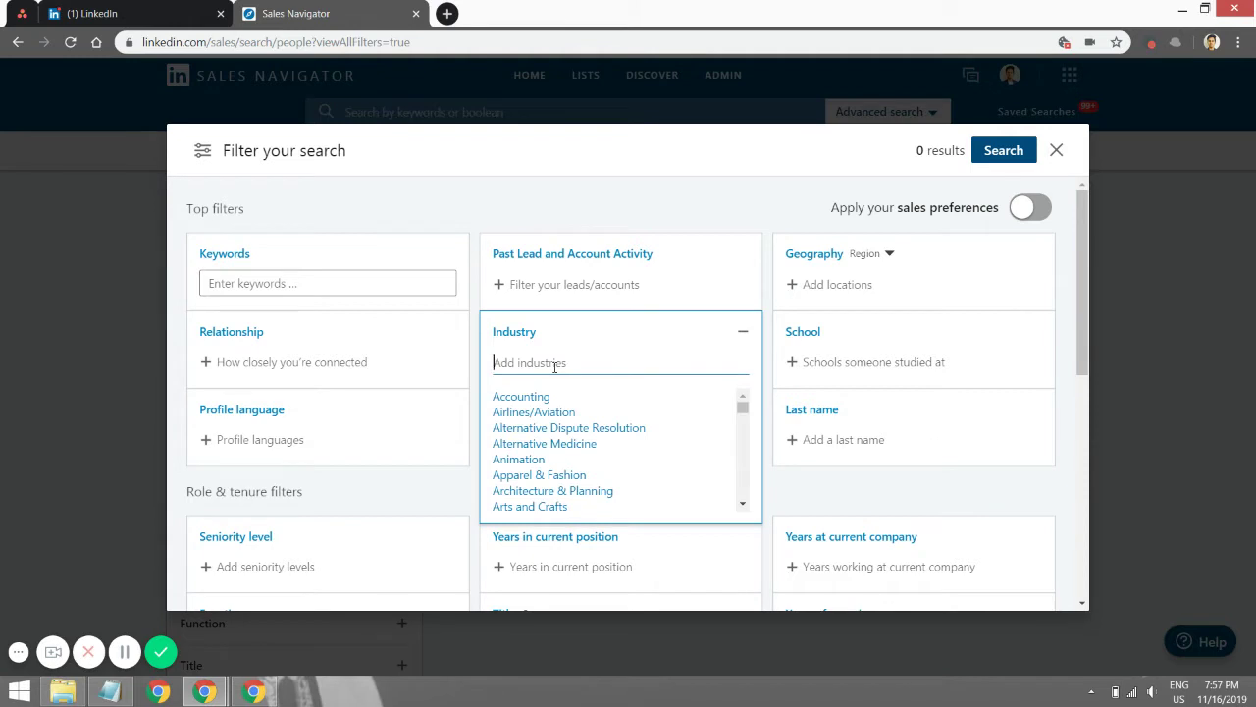
text(marketin)
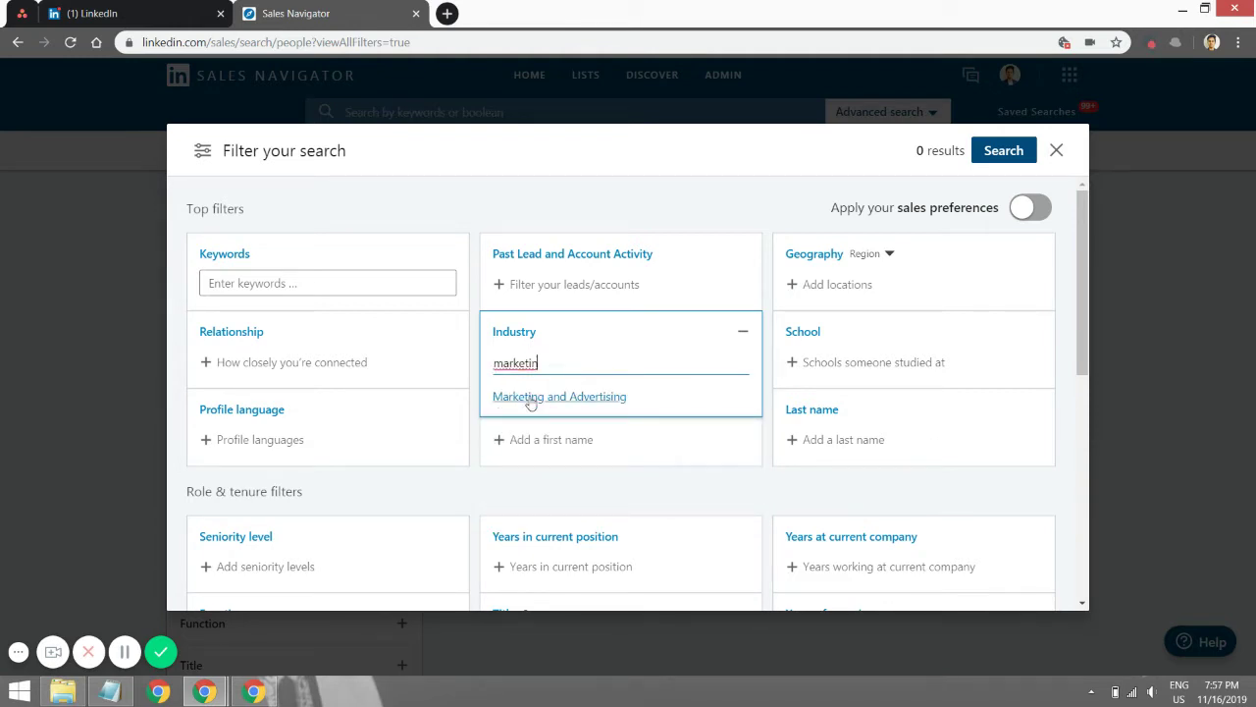
click(531, 397)
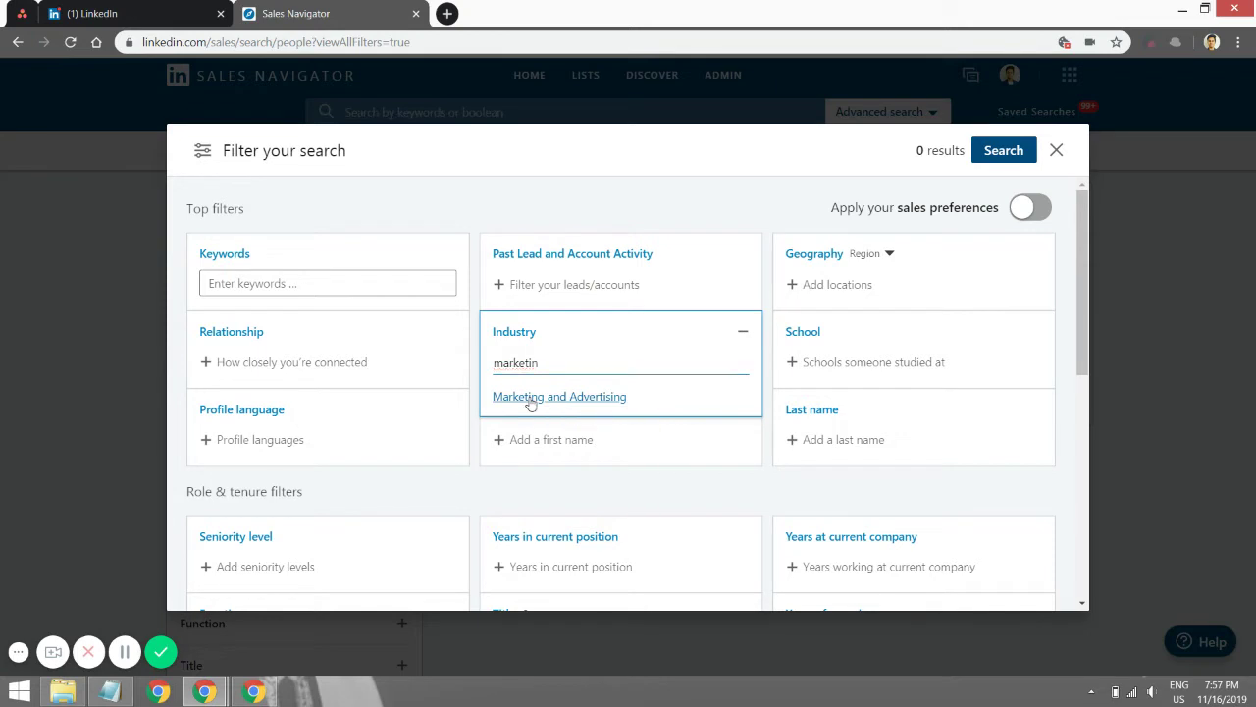
click(541, 222)
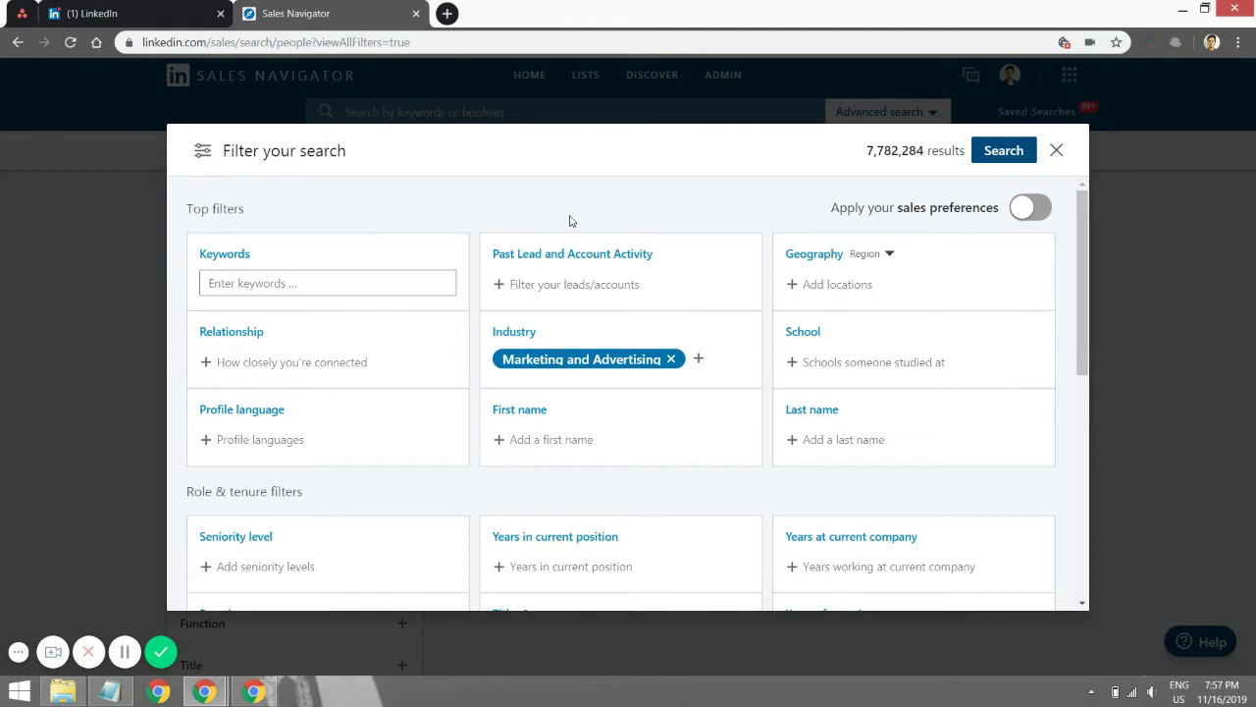
Add United States as an included region in the geography filter
click(855, 299)
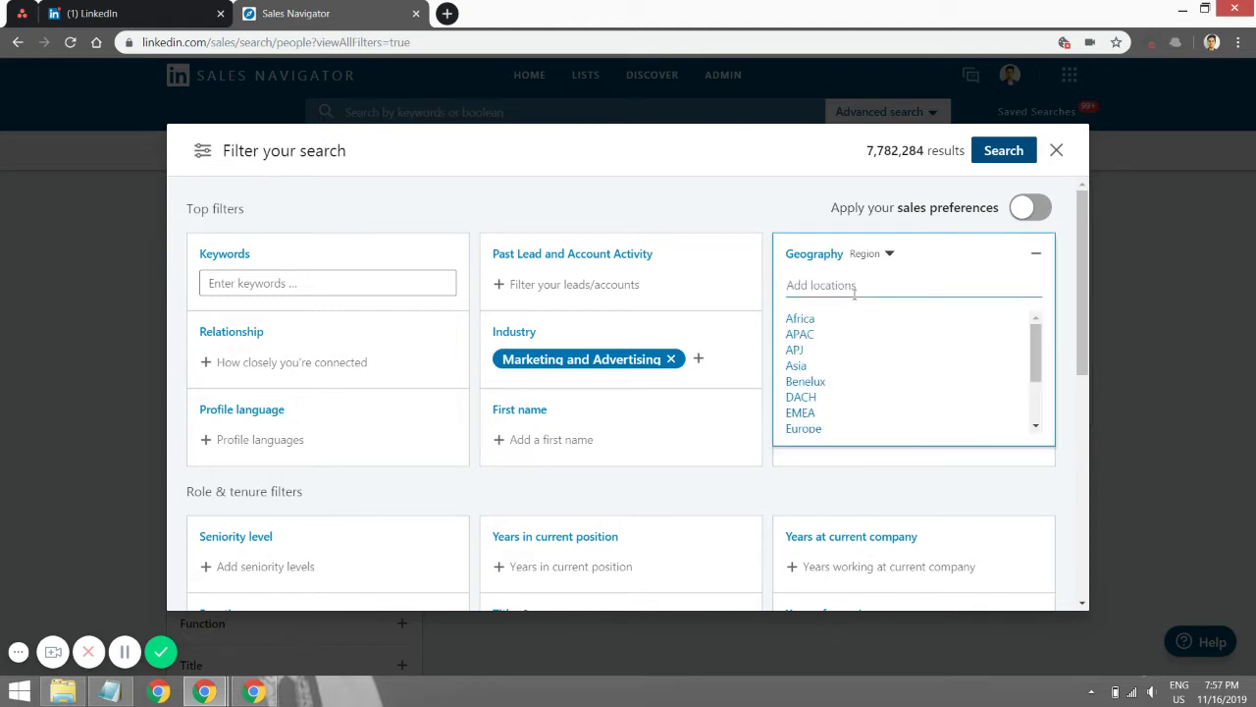
text(urited)
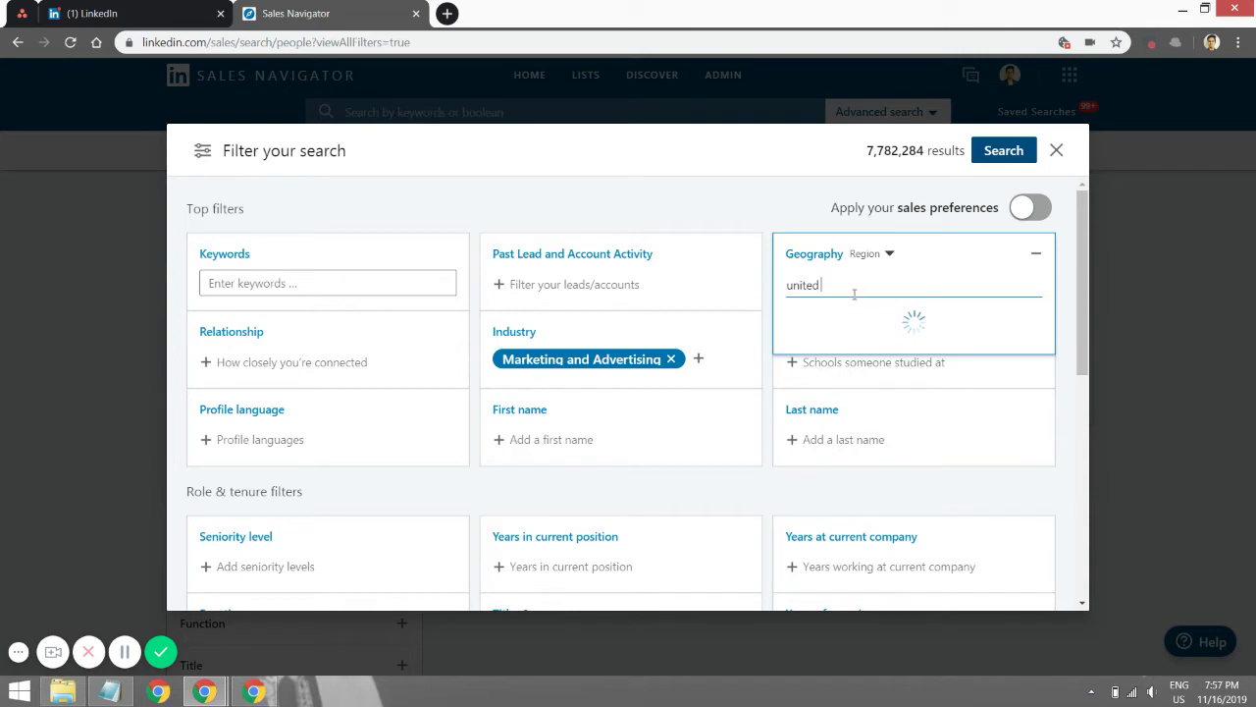
click(819, 319)
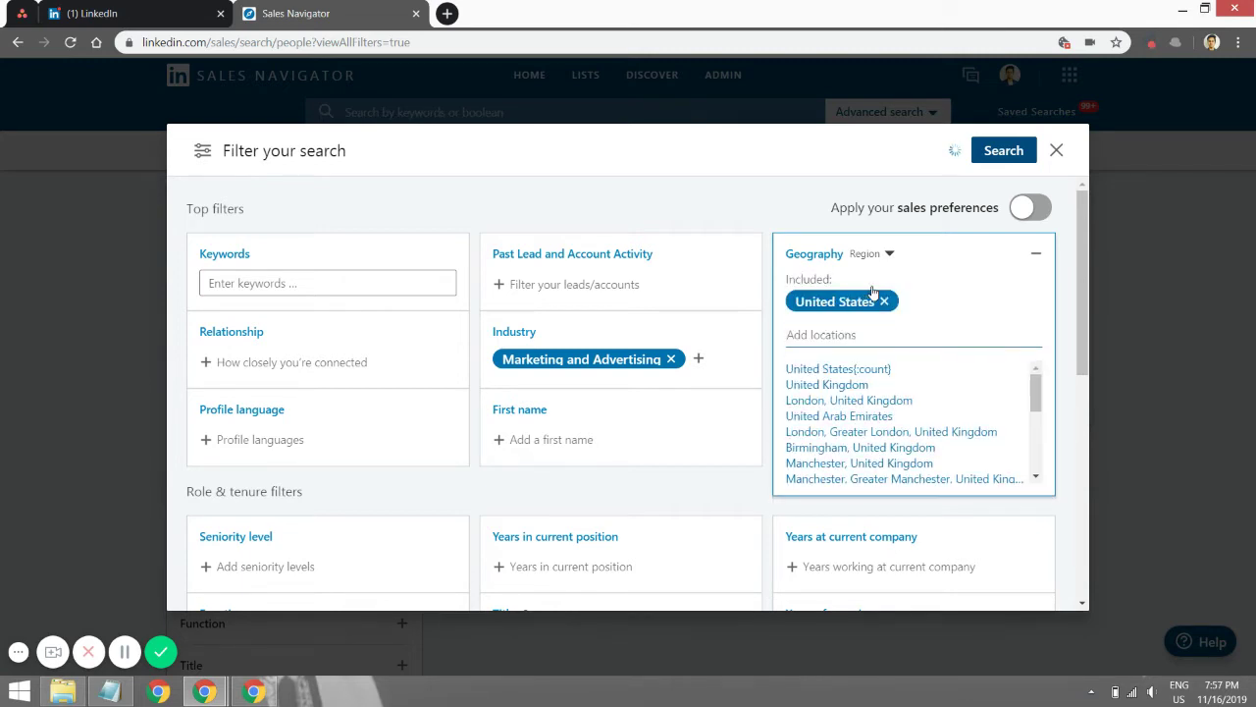
text(australia)
key(ctrl+a)
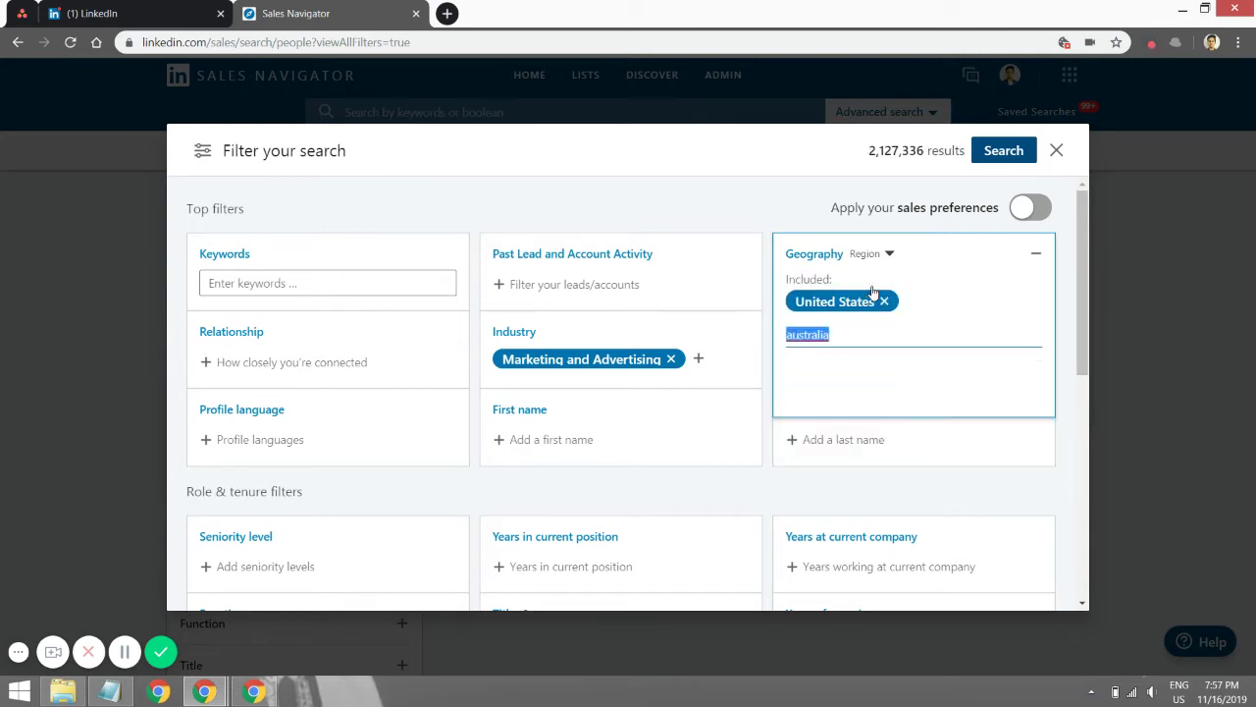
key(BackSpace)
Close the geography choices and limit the relationship filter to 2nd Degree Connections
click(692, 205)
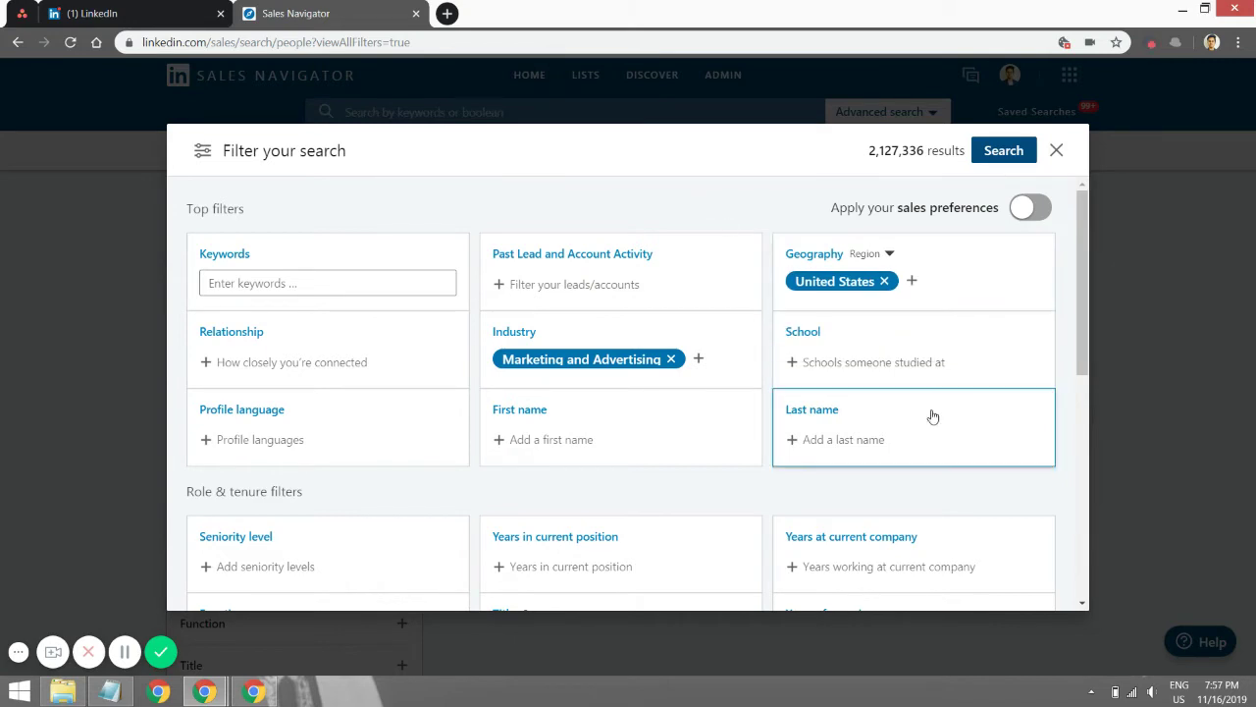
scroll(923, 415, down, 1)
scroll(648, 371, up, 1)
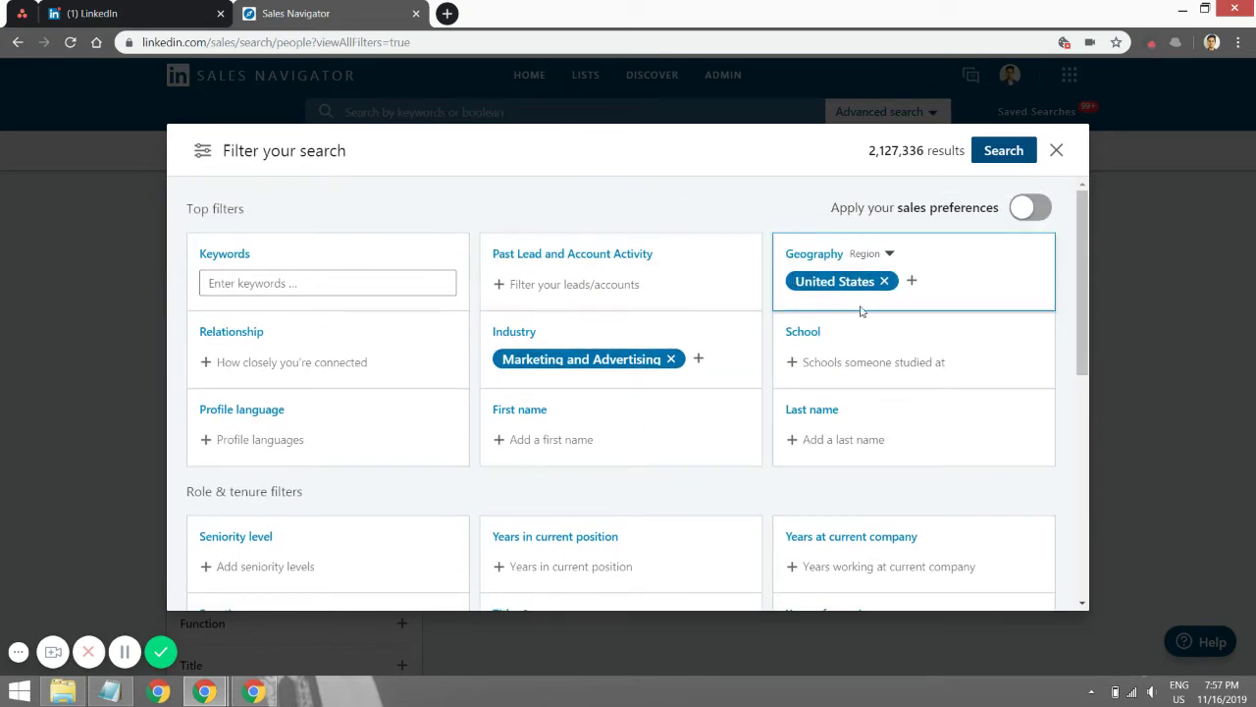
click(292, 361)
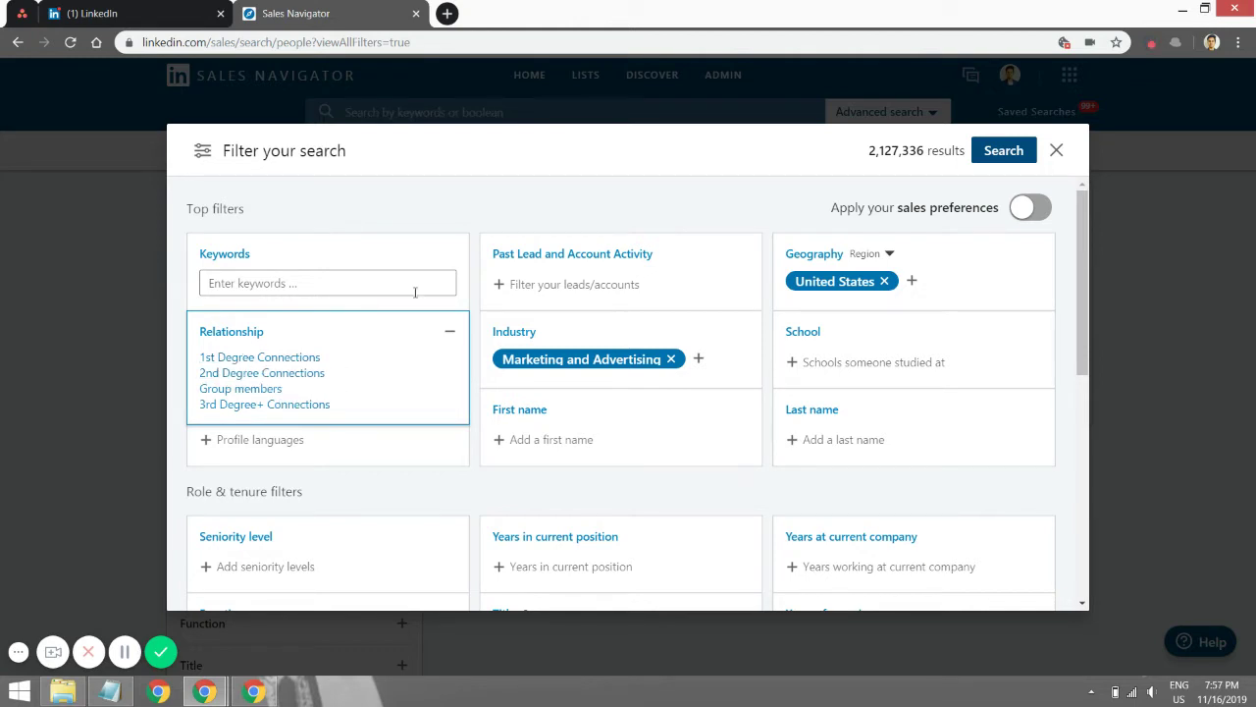
click(282, 377)
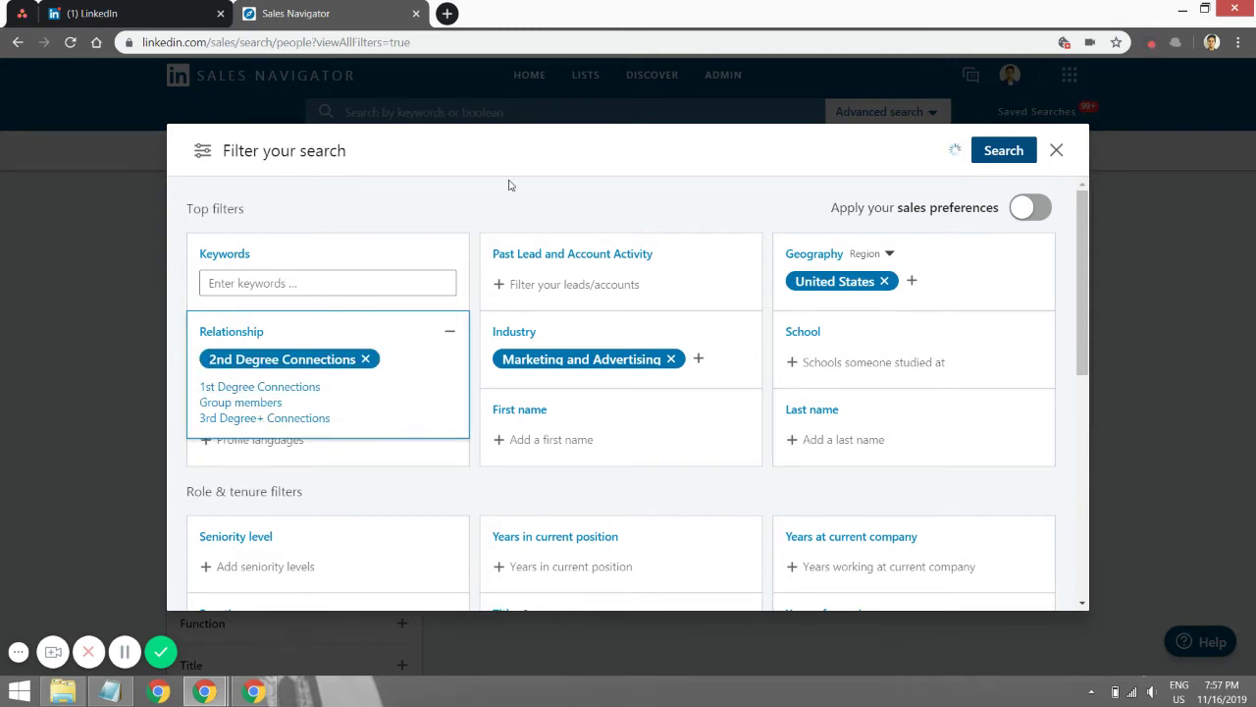
click(594, 193)
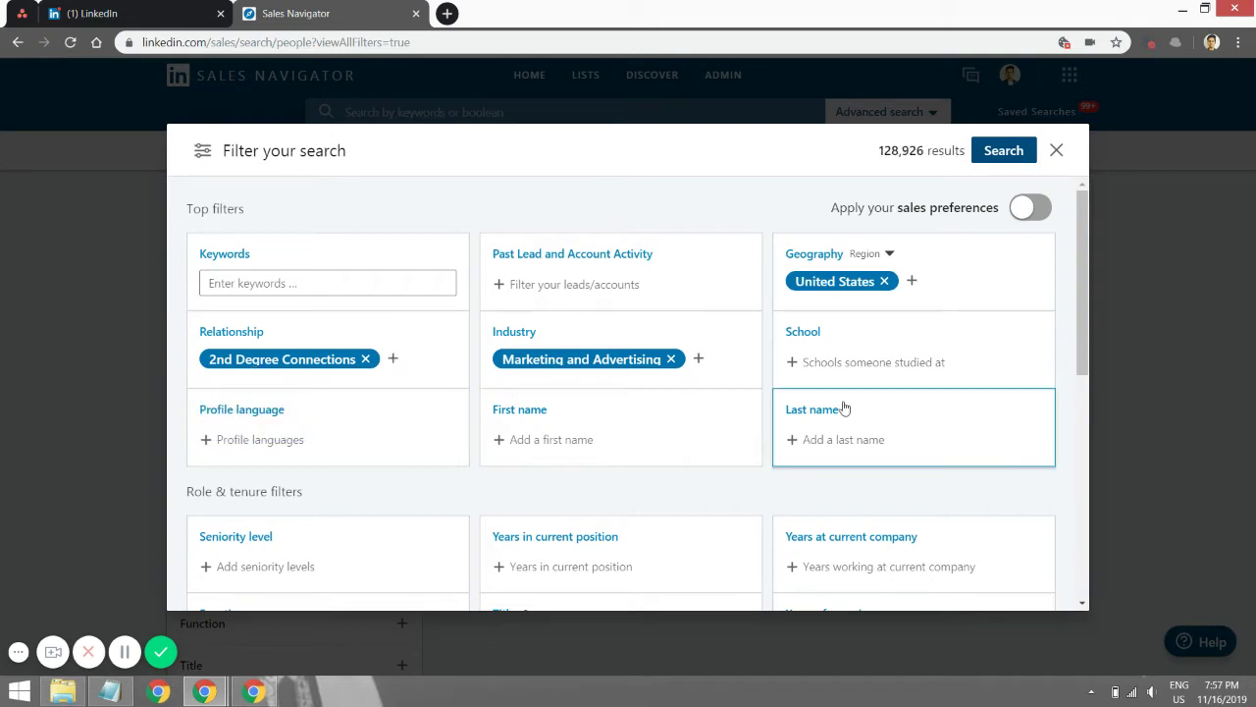
Add Founder and Co-Founder as included current titles in the role filters
scroll(844, 406, down, 3)
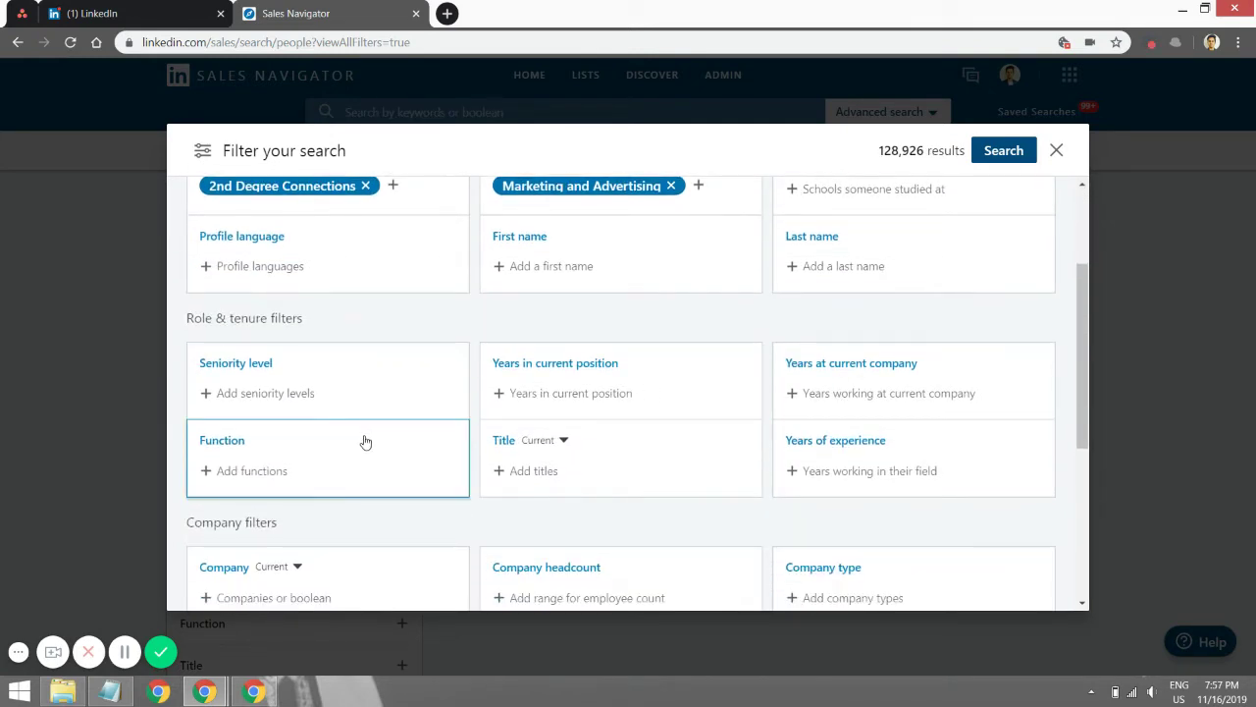
click(552, 473)
text(Founder)
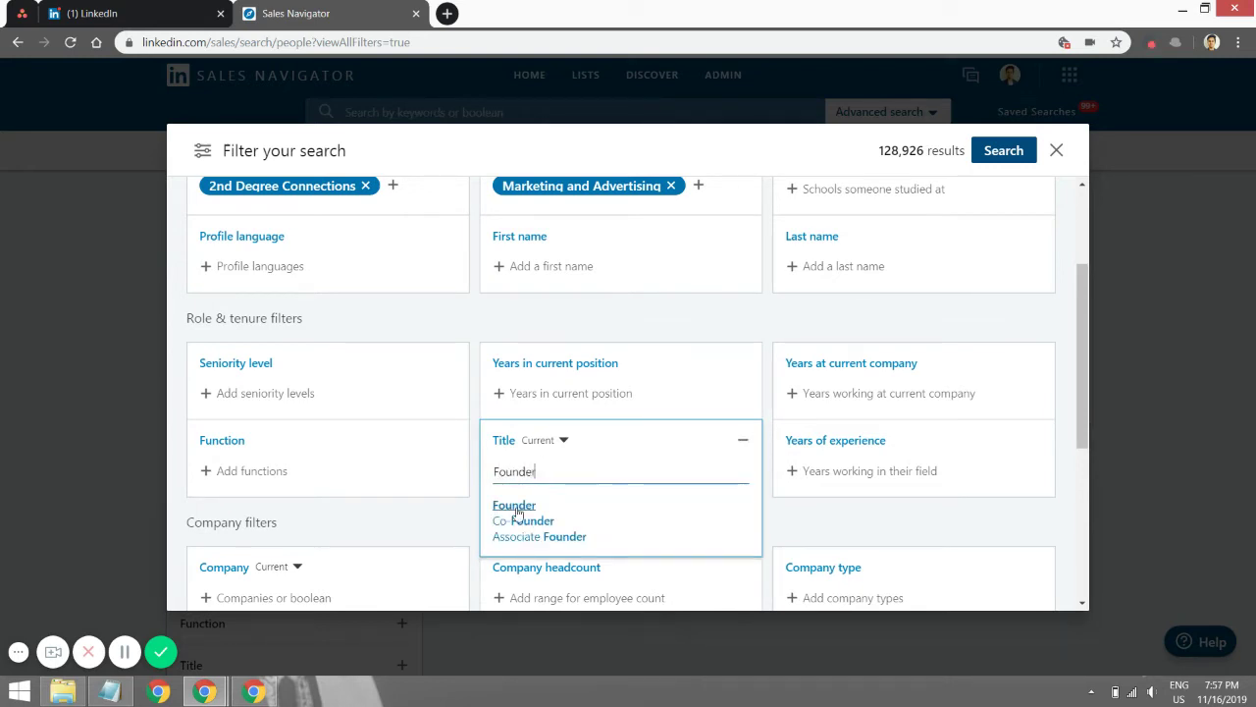
click(517, 504)
text(Co)
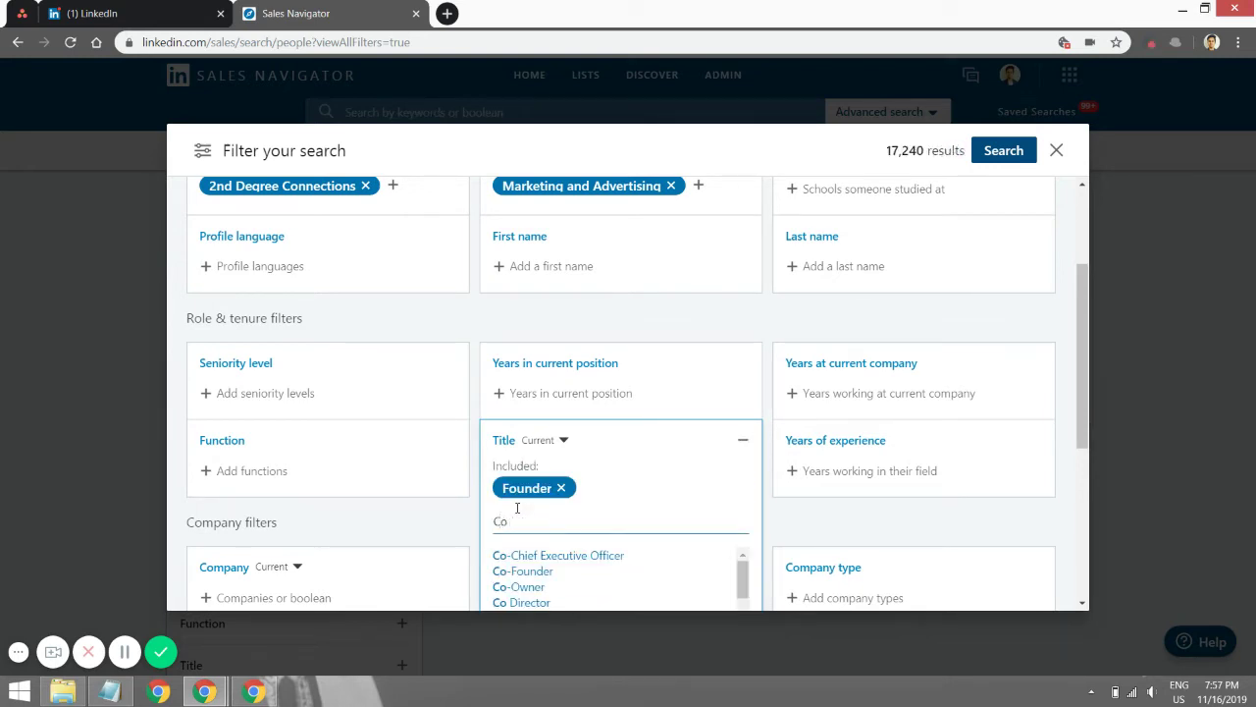
text( Founder)
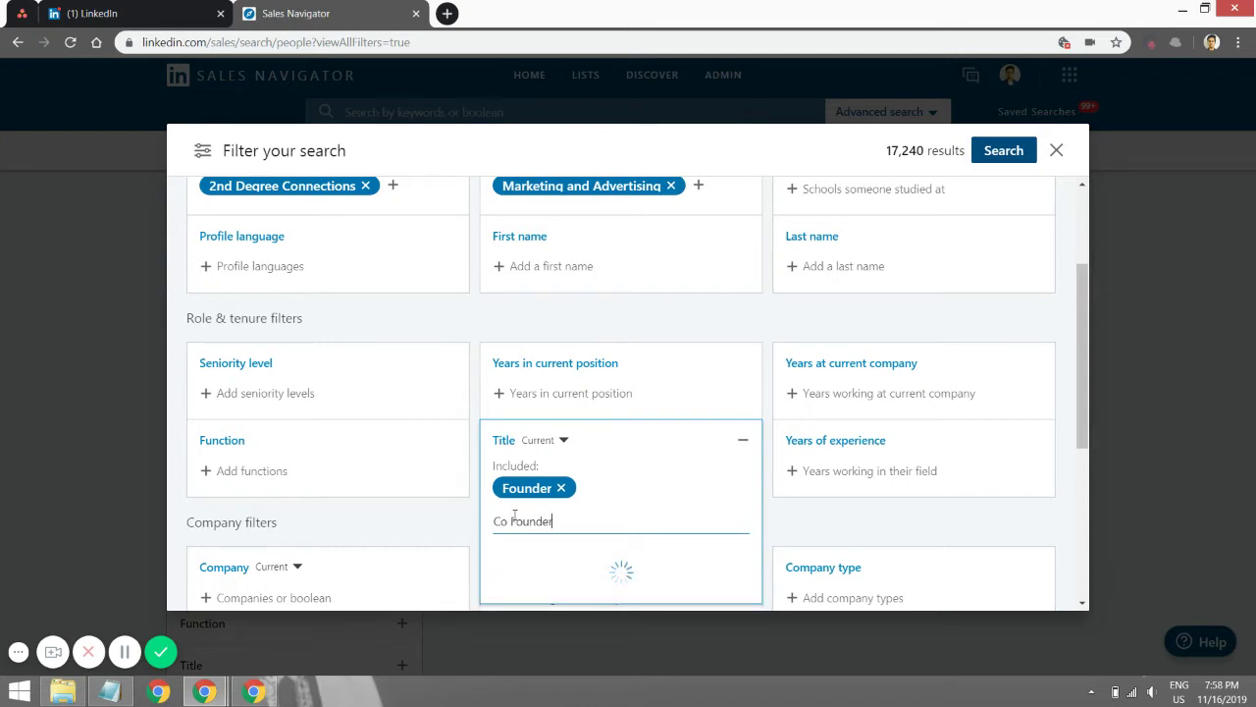
click(535, 555)
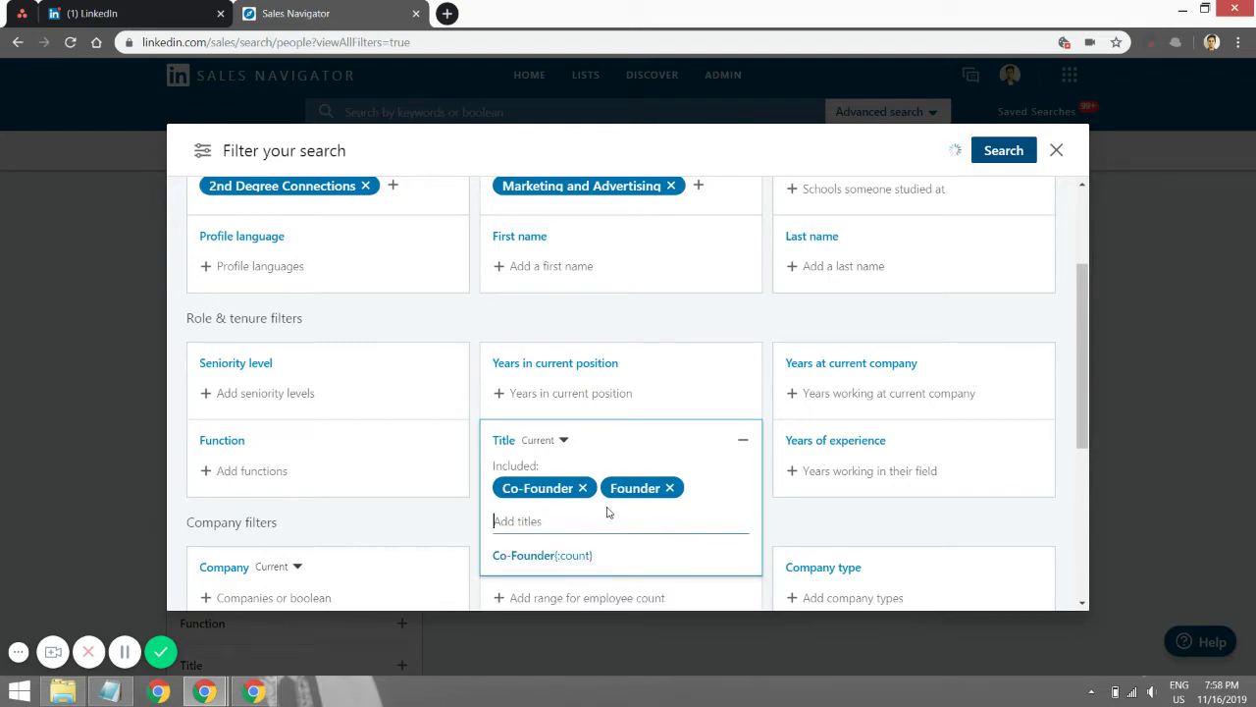
Include Partner as a further current job title and close the title choices
text(Partenr)
key(BackSpace)
key(BackSpace)
key(BackSpace)
text(ner)
click(525, 556)
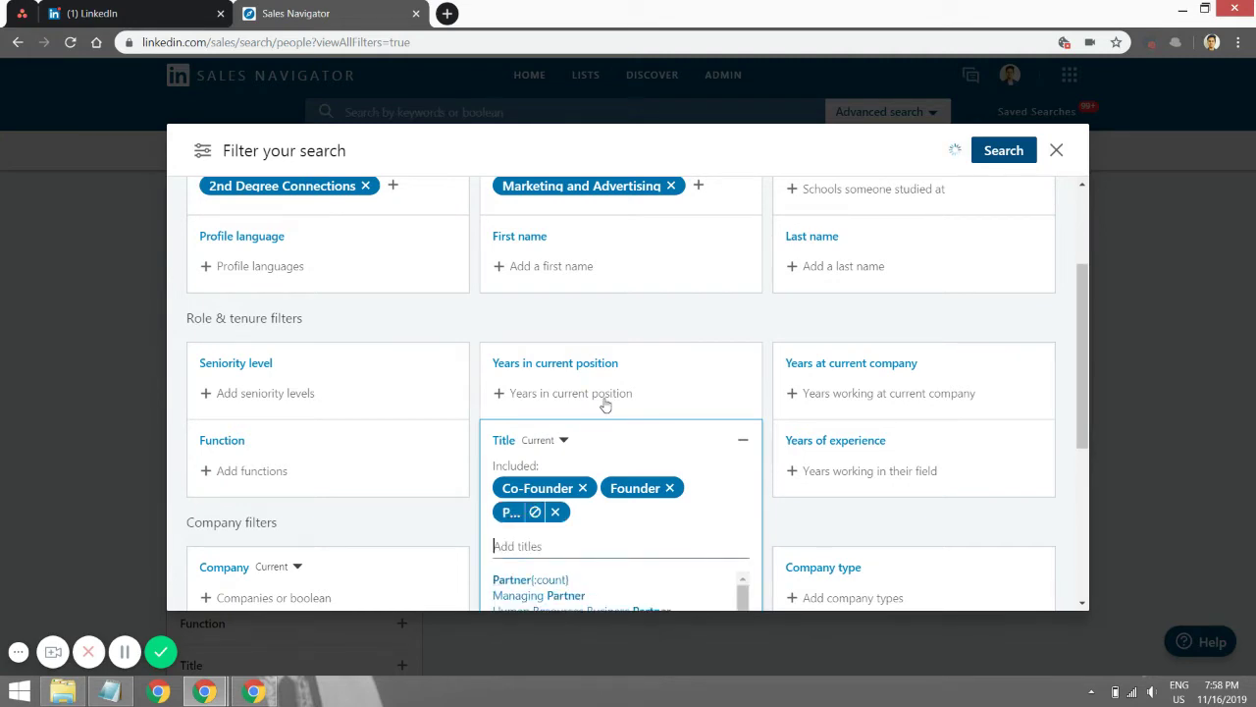
click(635, 334)
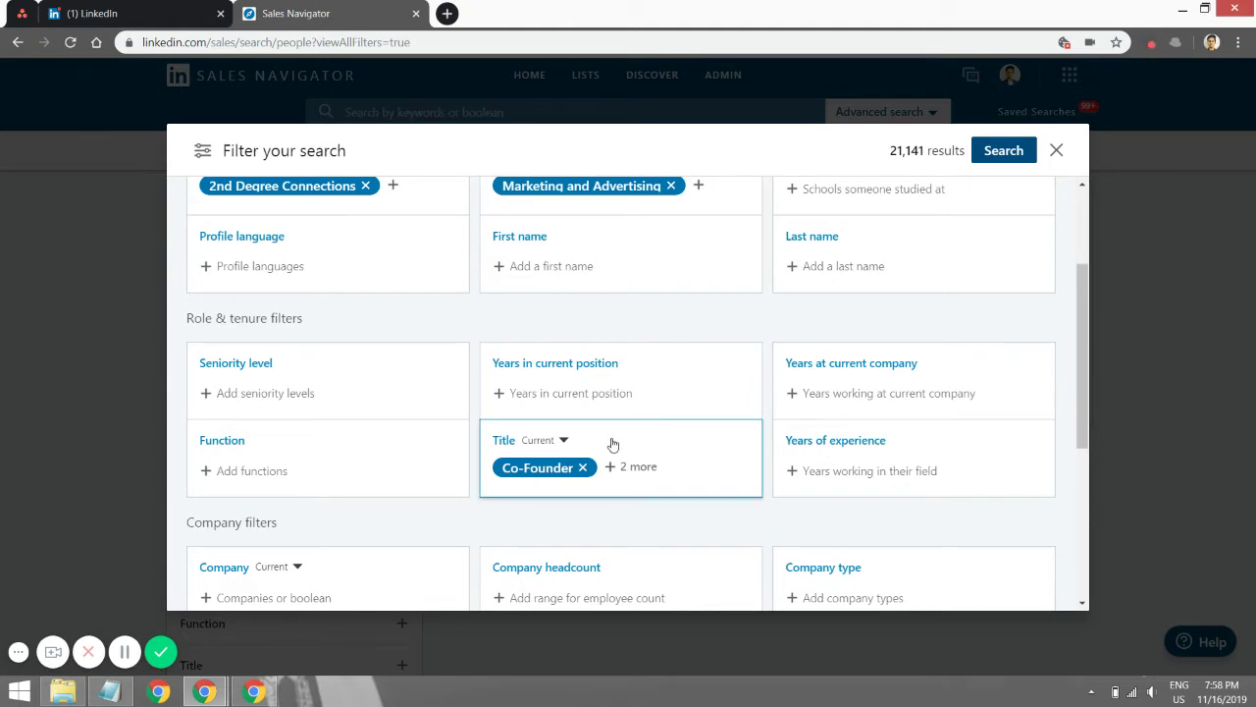
Limit the company headcount filter to the 1-10 and 11-50 employee ranges
scroll(613, 444, down, 1)
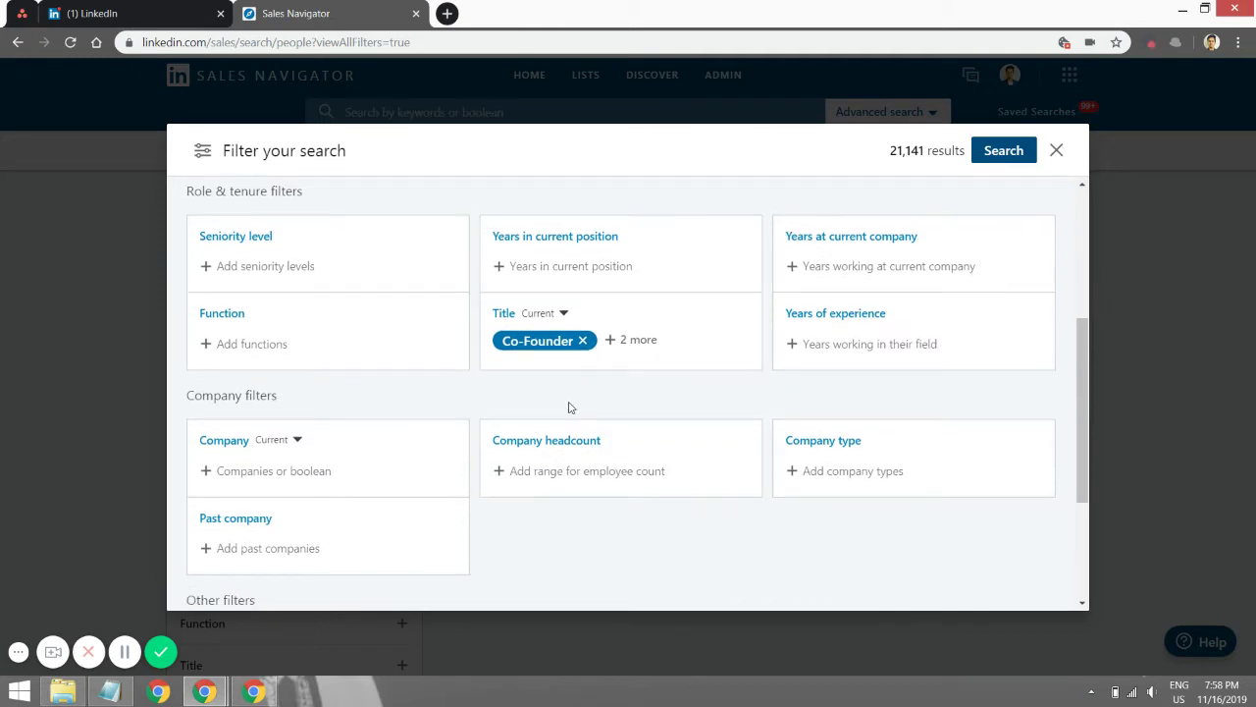
scroll(571, 407, down, 1)
click(533, 367)
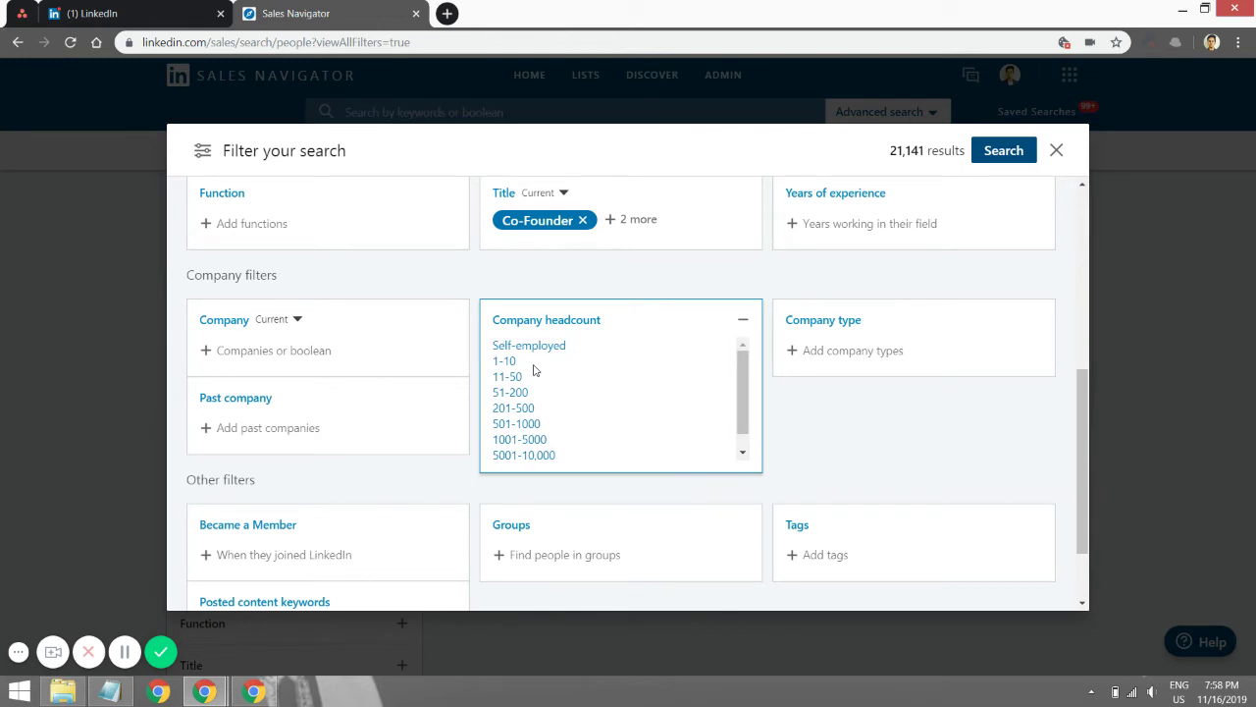
click(541, 280)
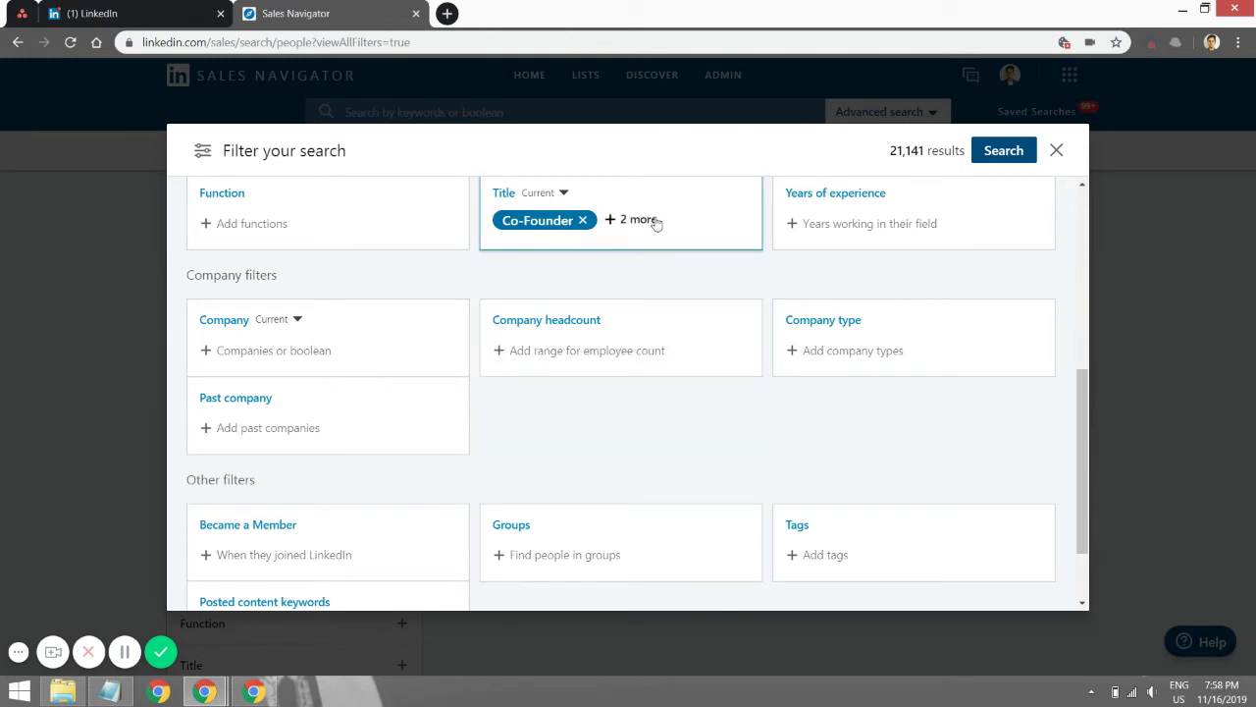
click(545, 363)
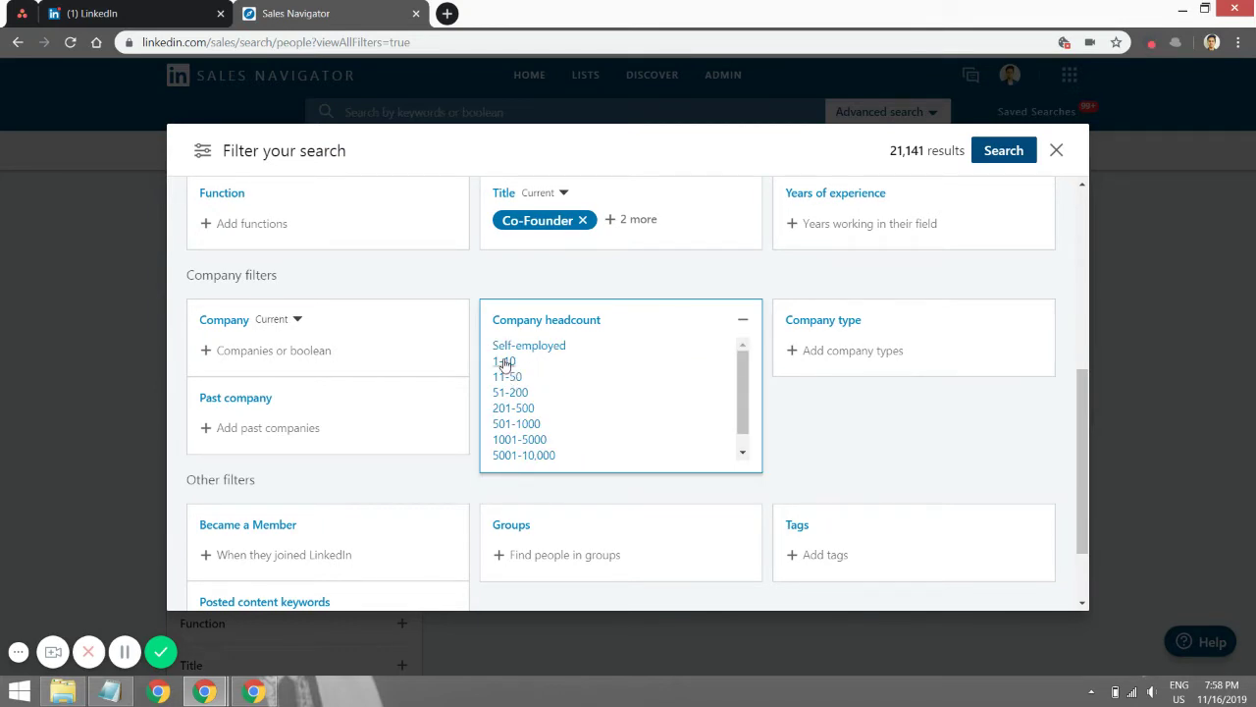
click(505, 362)
click(507, 390)
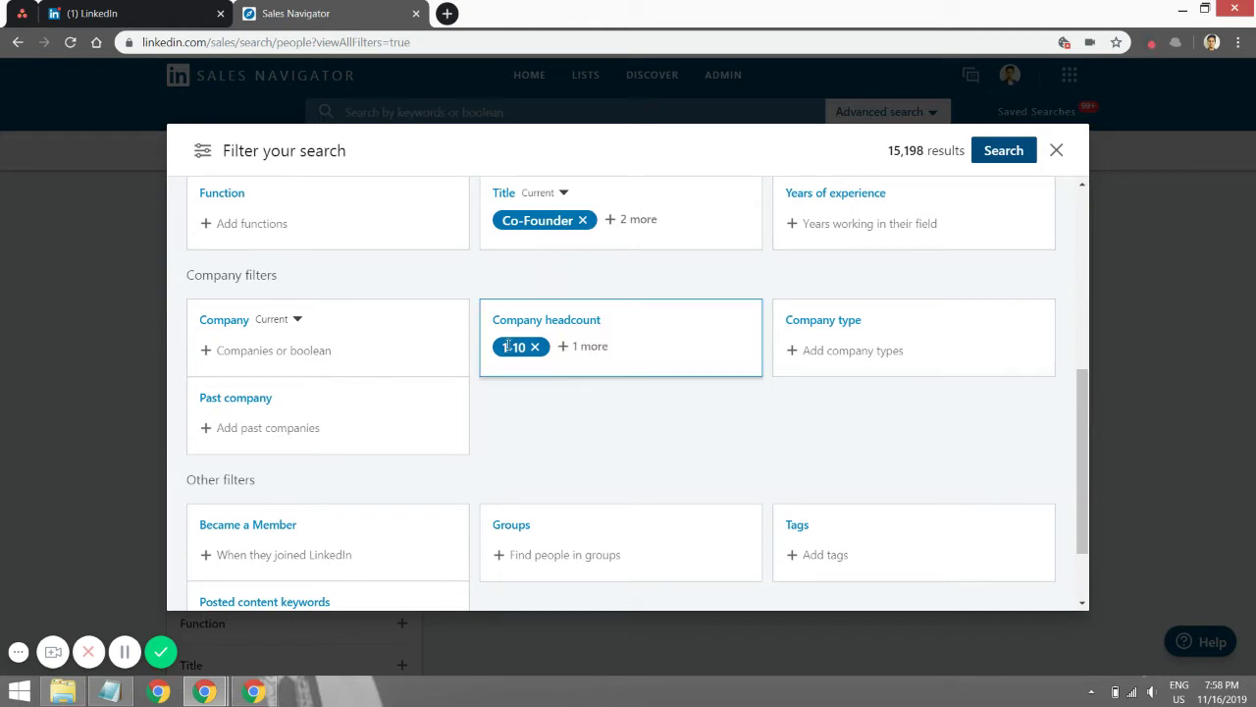
scroll(559, 304, up, 1)
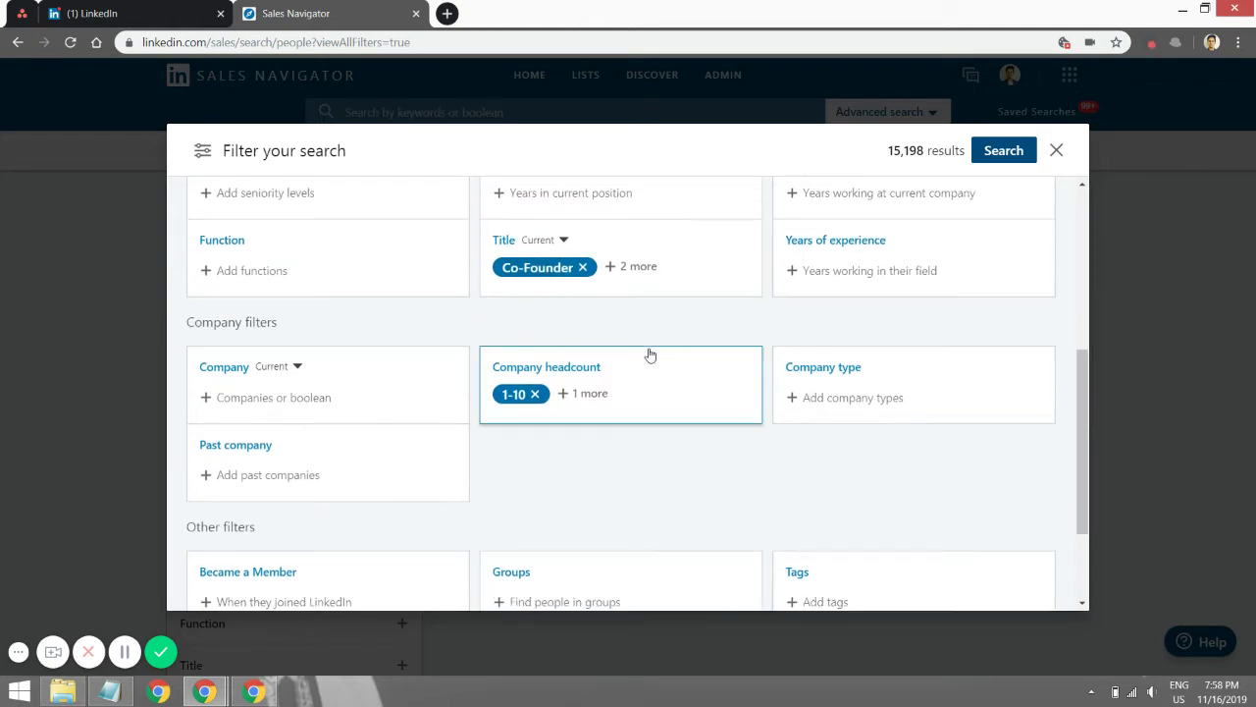
Review the remaining lead filters and run the search with the chosen criteria
scroll(651, 353, down, 3)
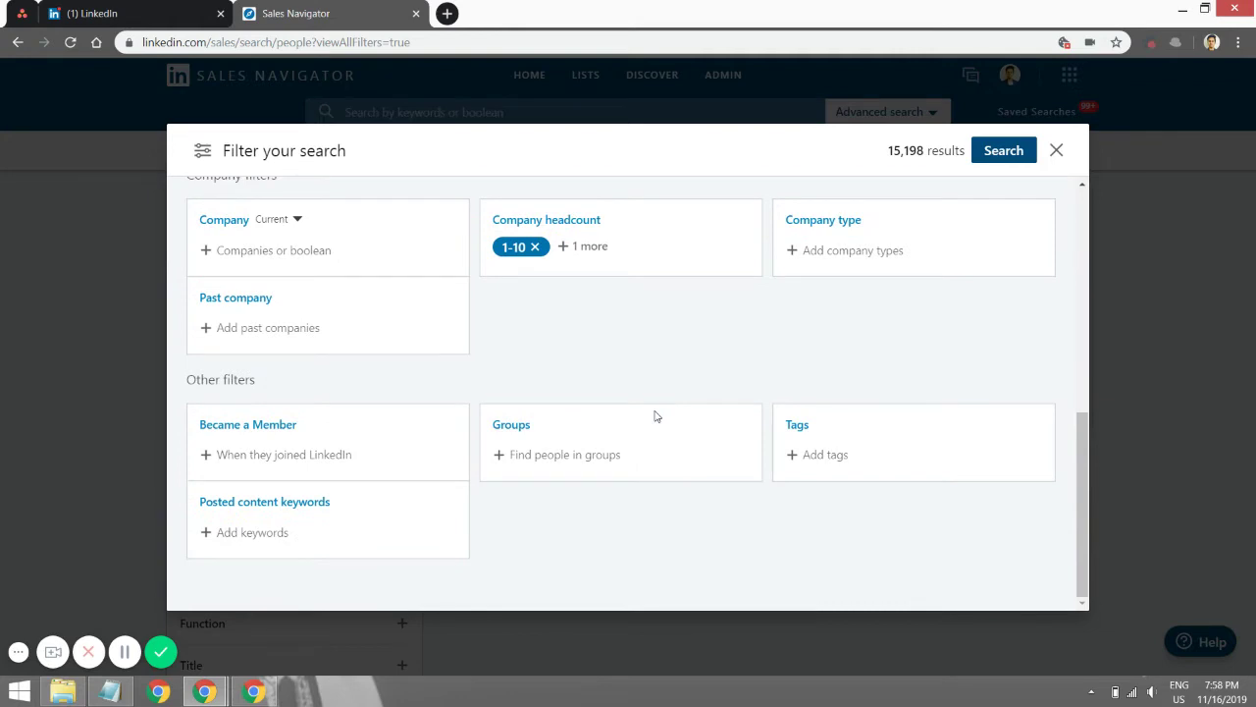
scroll(657, 416, up, 9)
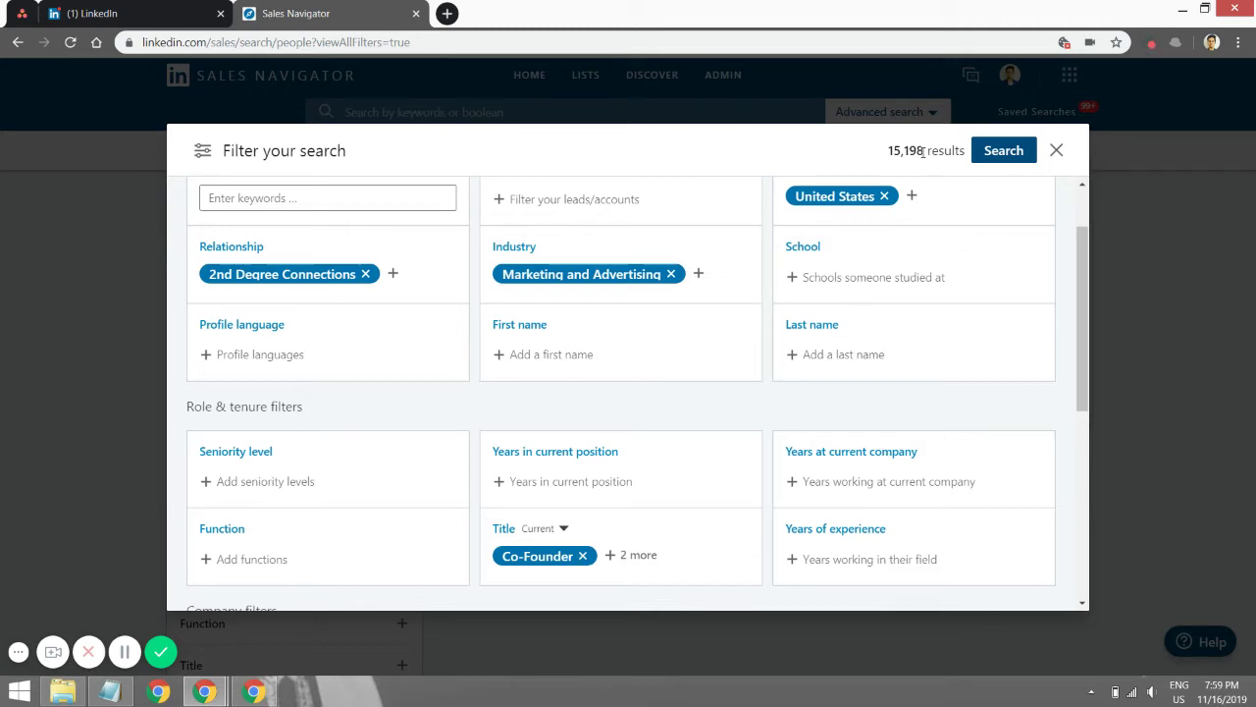
click(1003, 150)
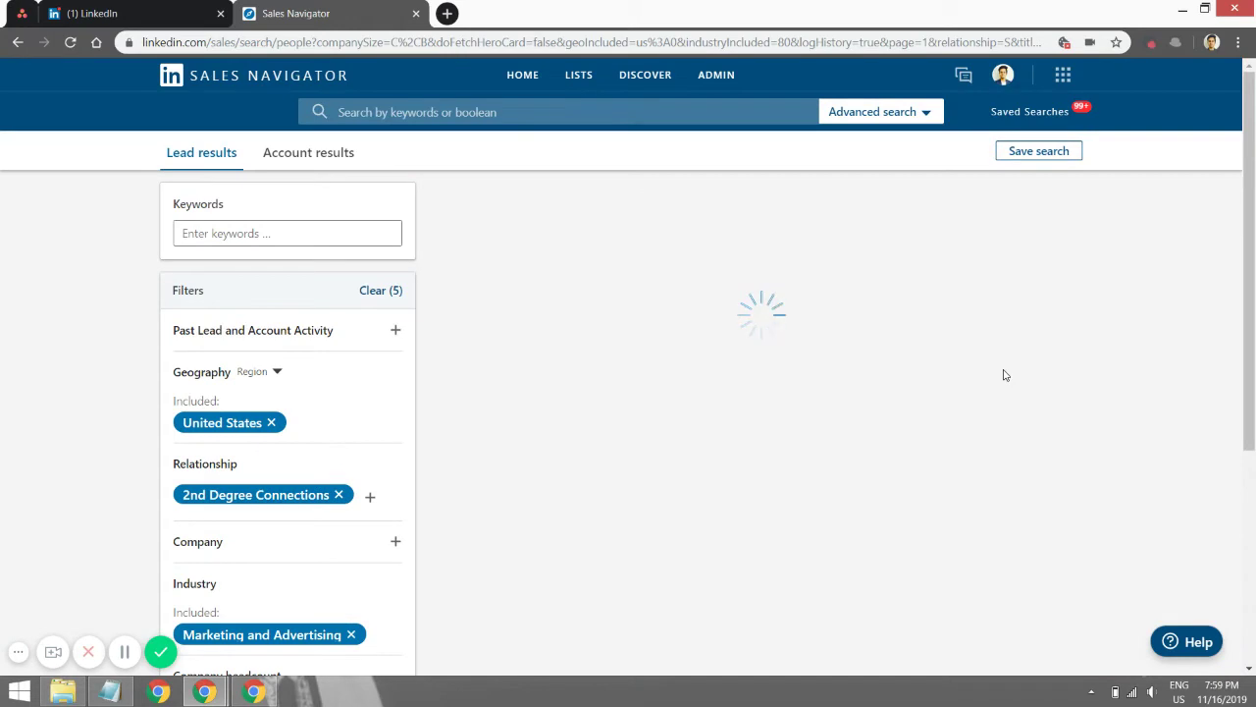
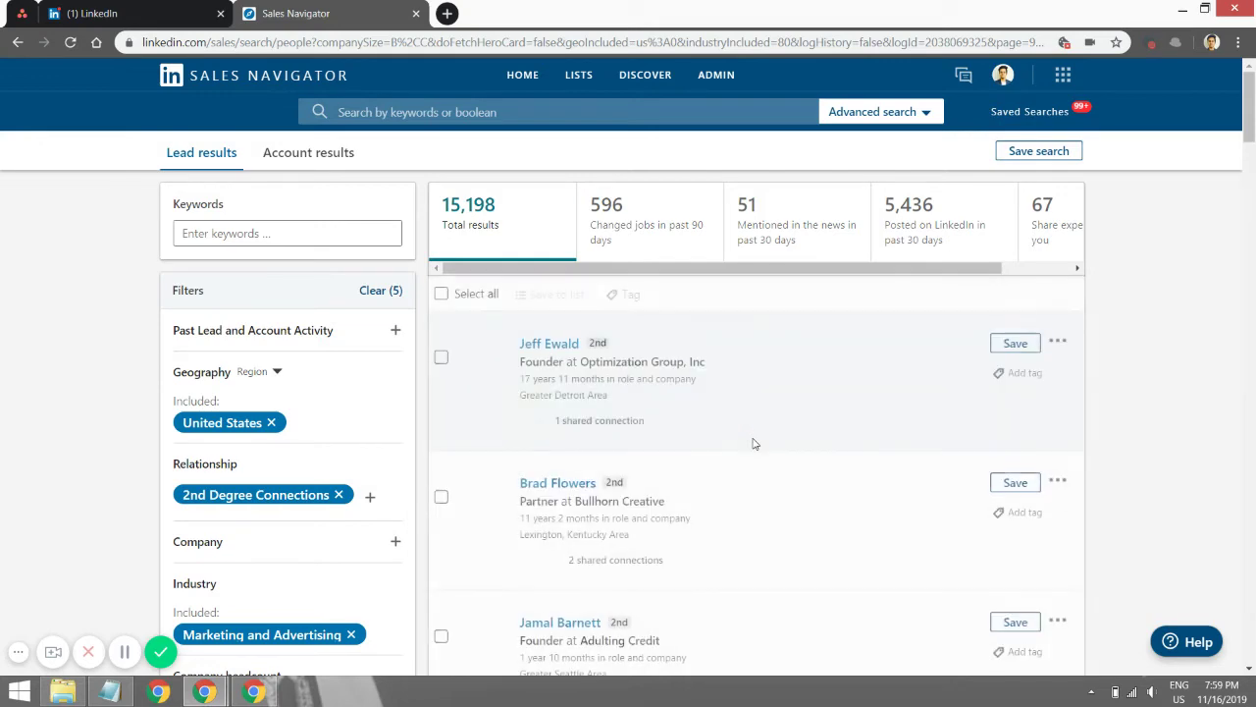
Look through the lead results down to the page's end and open results page 13
scroll(754, 443, down, 3)
scroll(754, 443, down, 7)
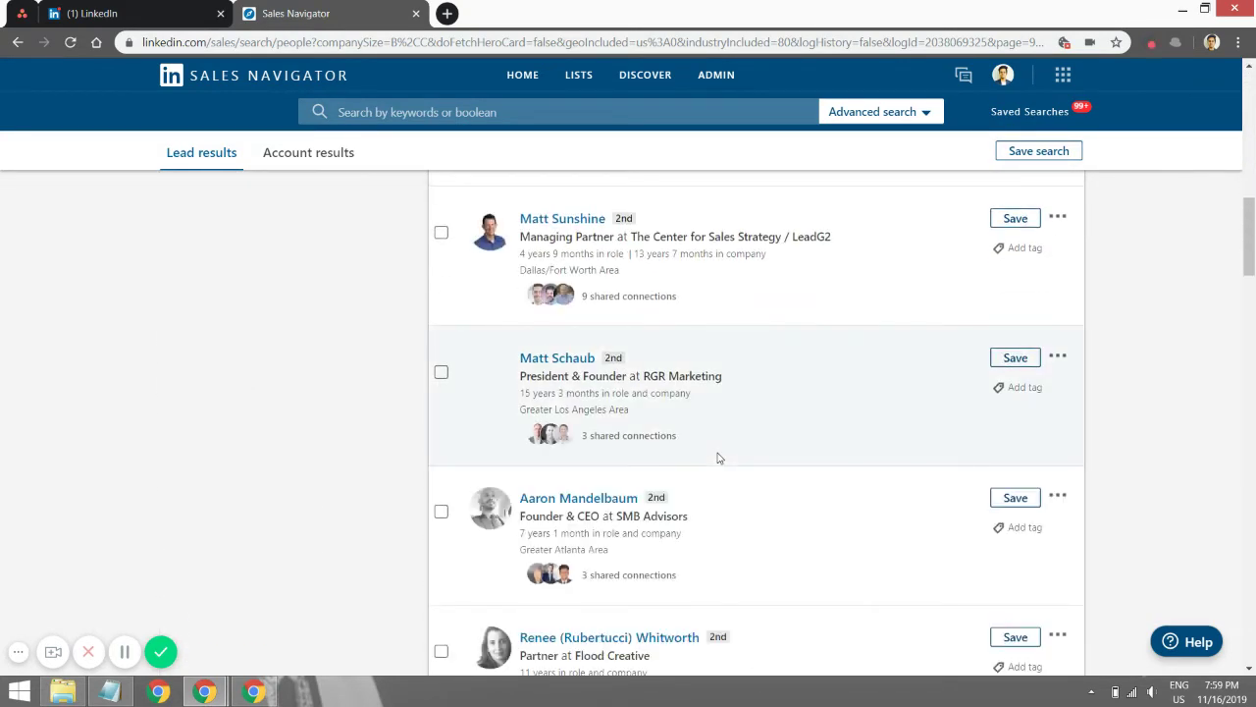
scroll(709, 398, down, 5)
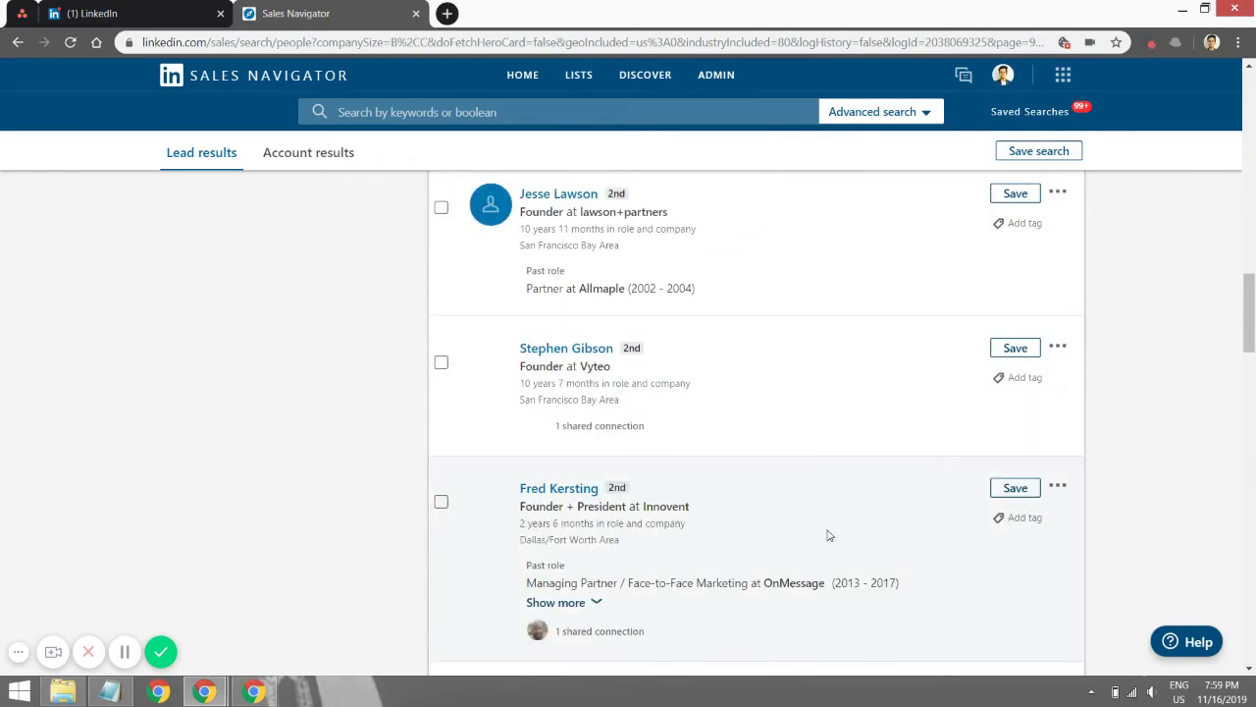
scroll(828, 533, down, 6)
scroll(878, 593, down, 3)
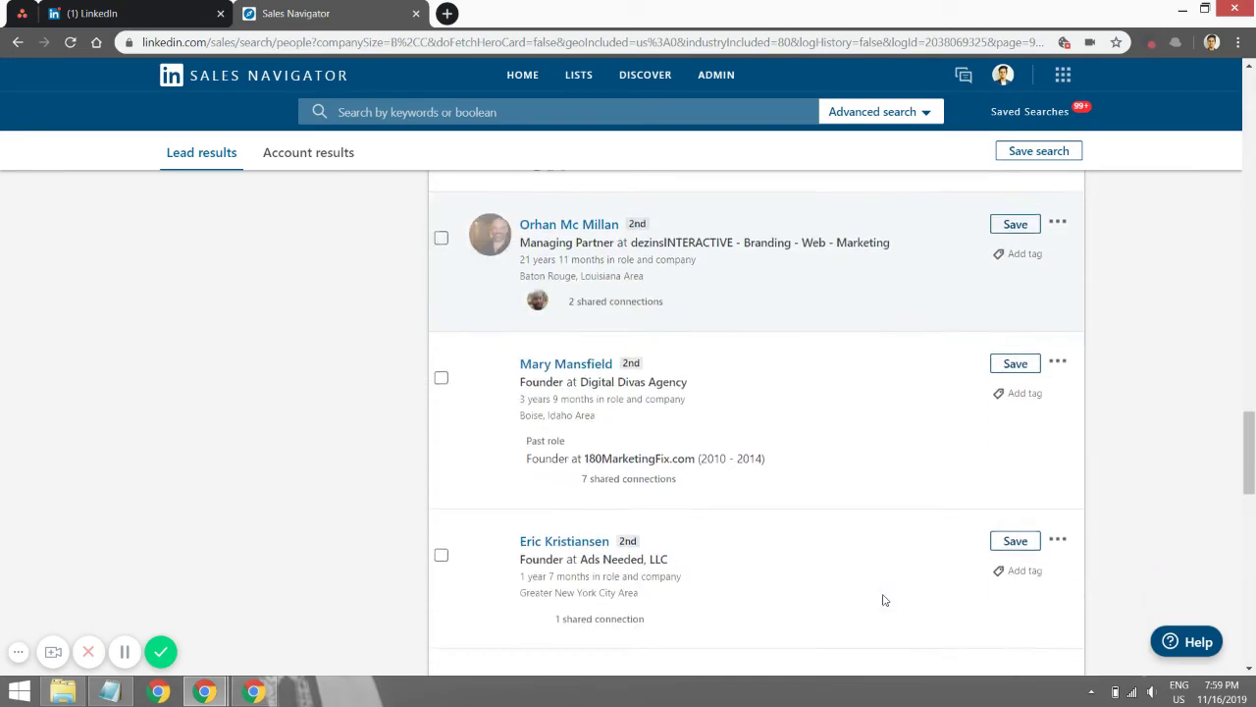
scroll(898, 529, down, 7)
scroll(894, 548, down, 3)
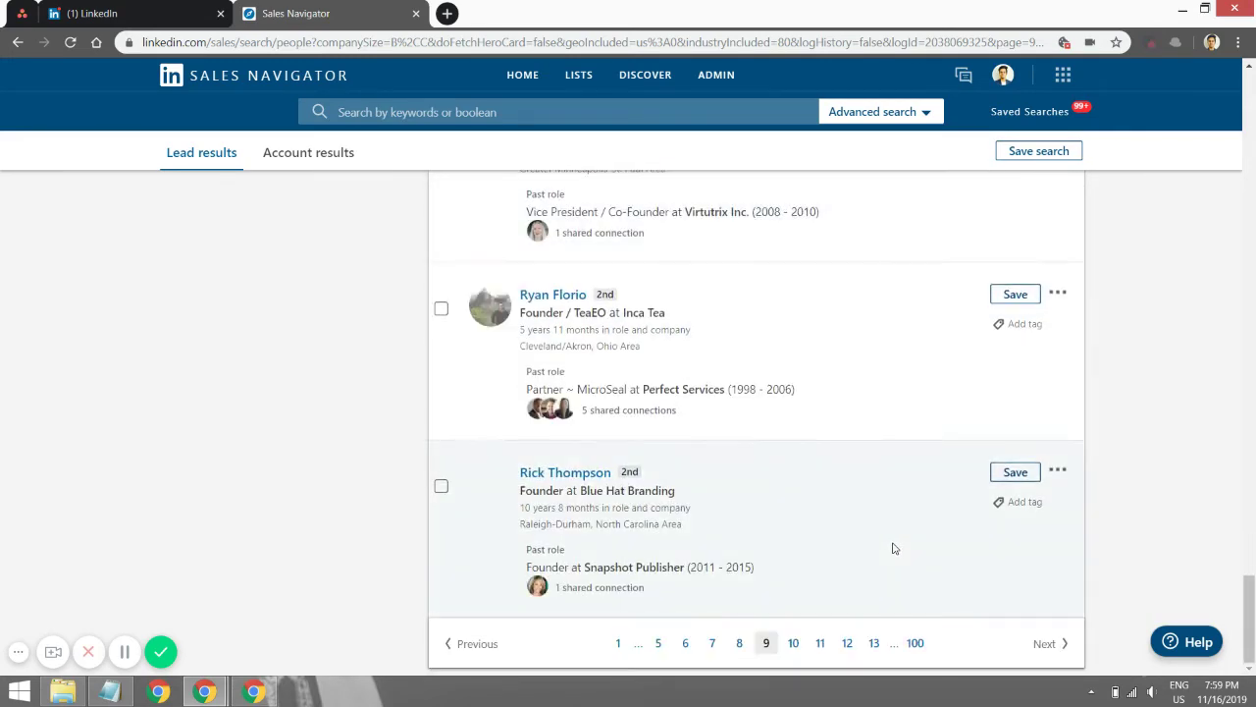
click(877, 642)
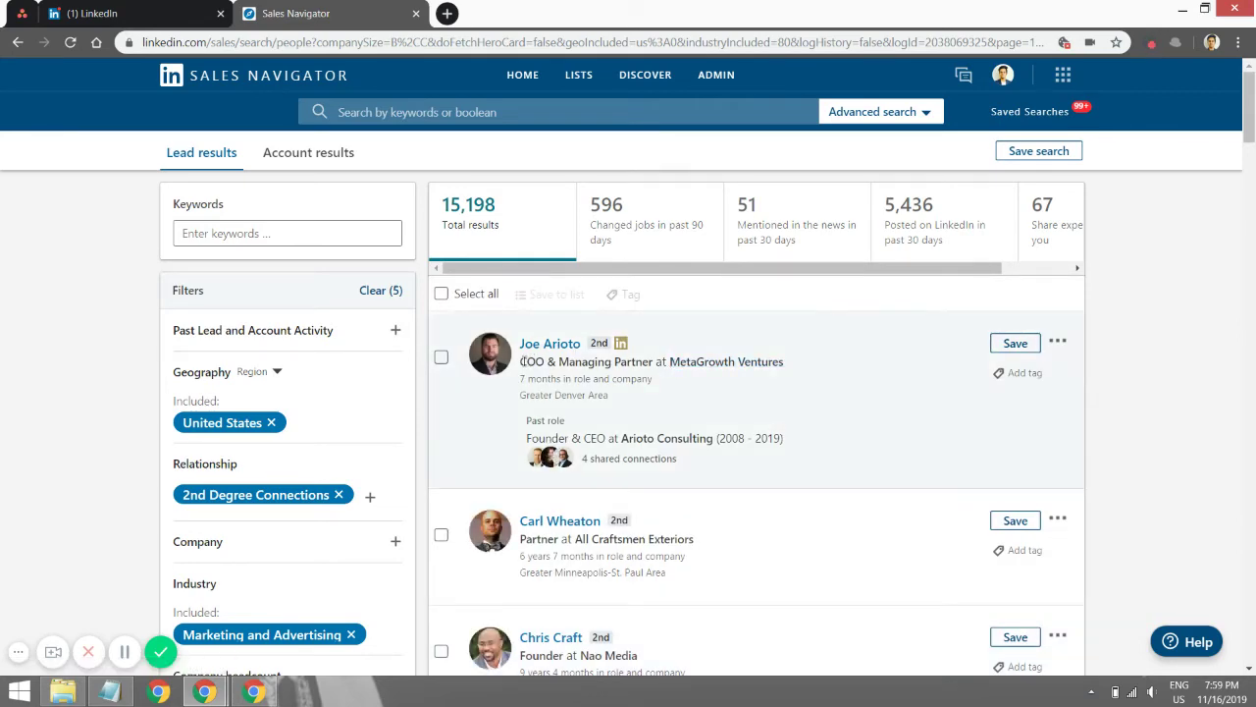
Compare the leads' current titles on results page 13 with the applied title and headcount filters
scroll(540, 363, down, 4)
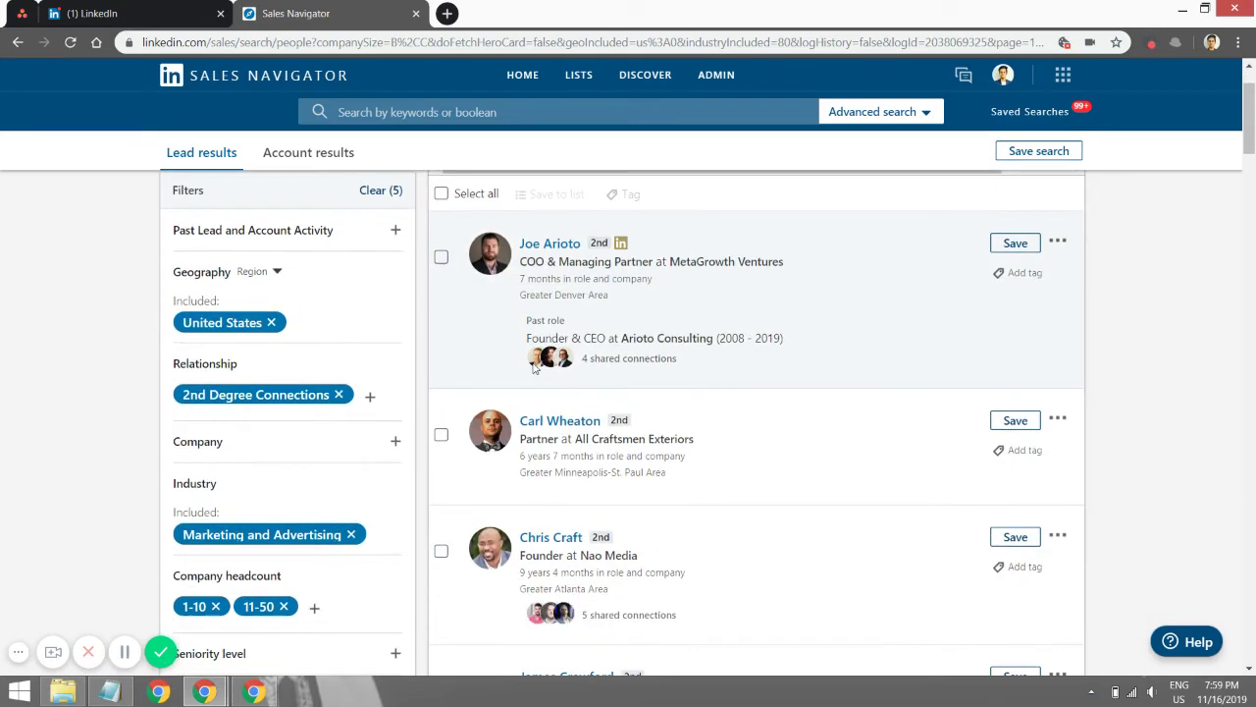
mouse_move(226, 515)
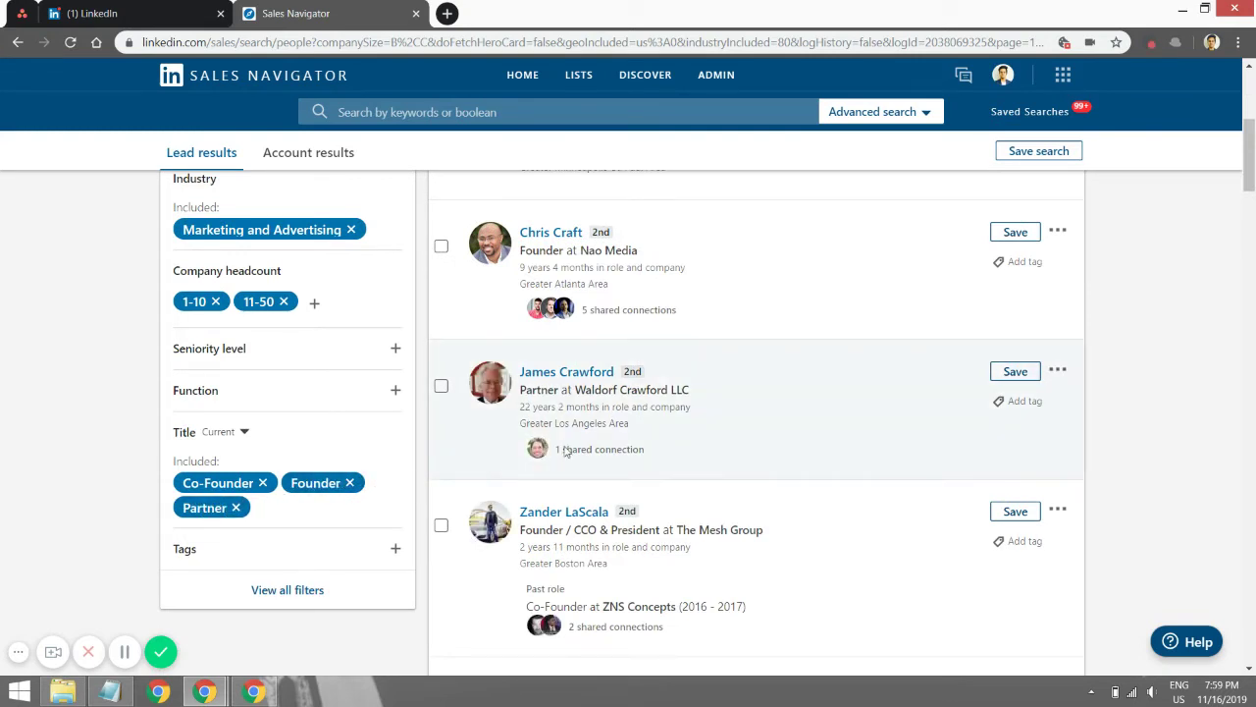
scroll(612, 469, down, 2)
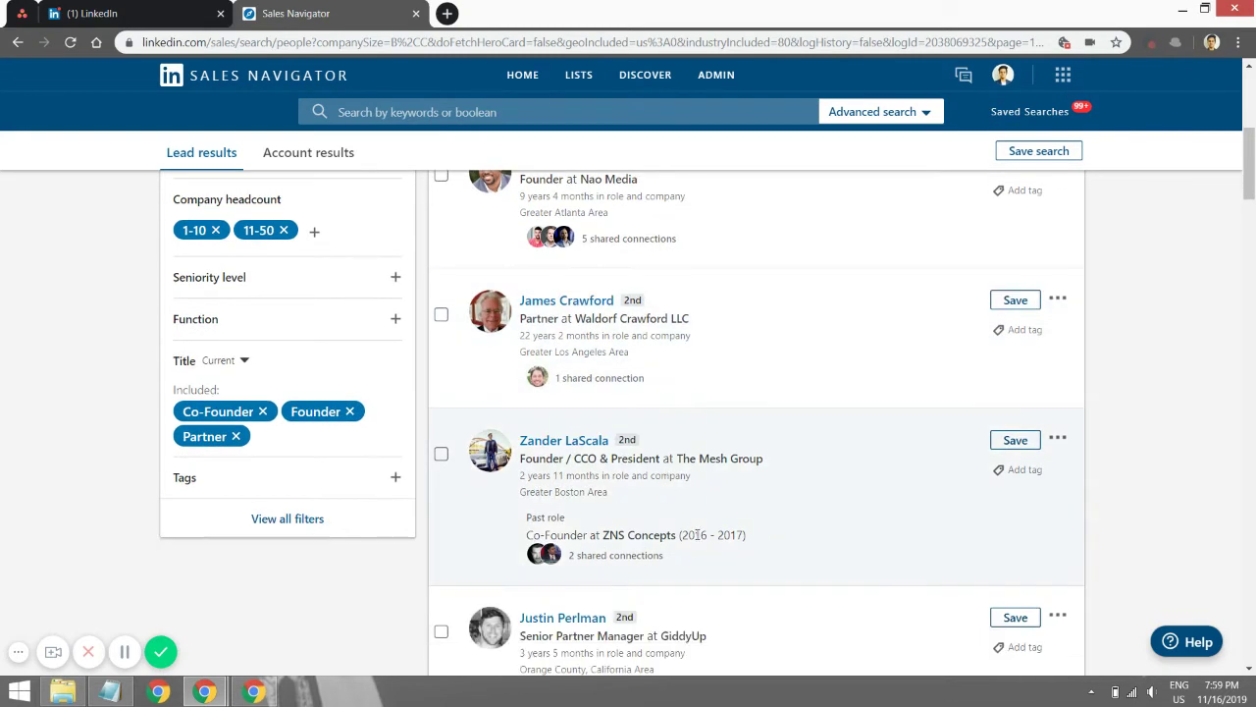
scroll(530, 461, down, 2)
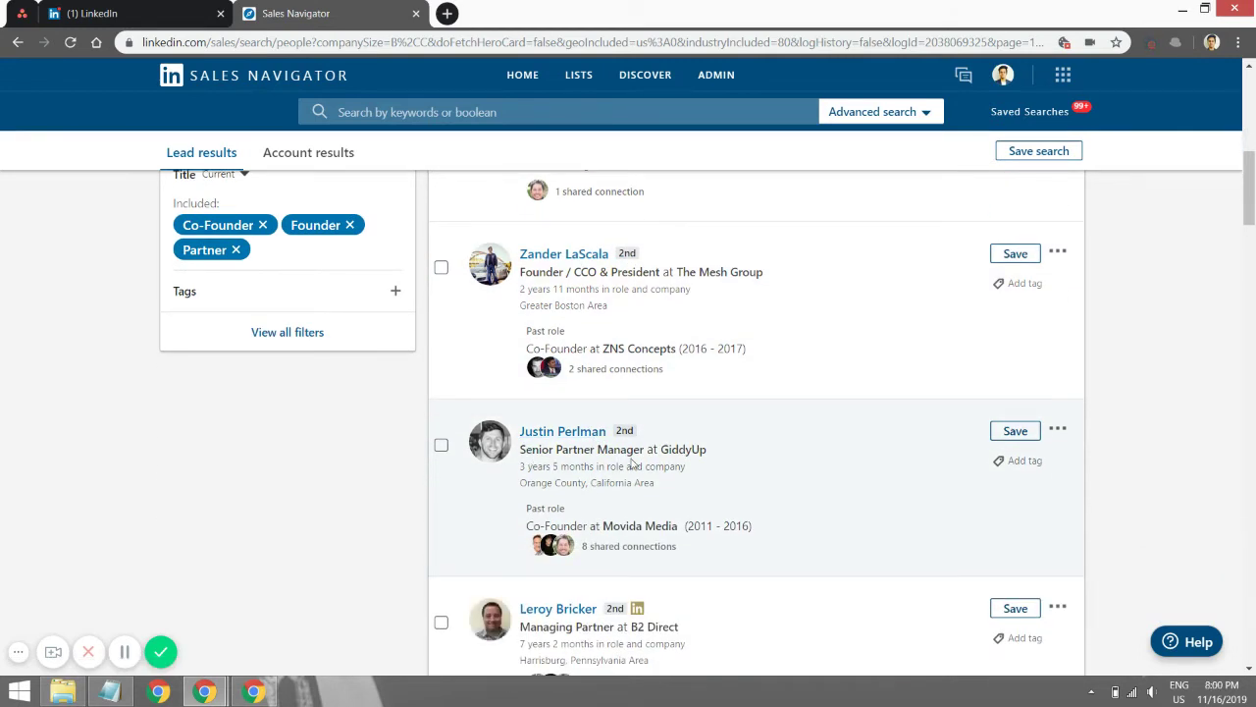
scroll(648, 463, down, 1)
scroll(652, 463, down, 1)
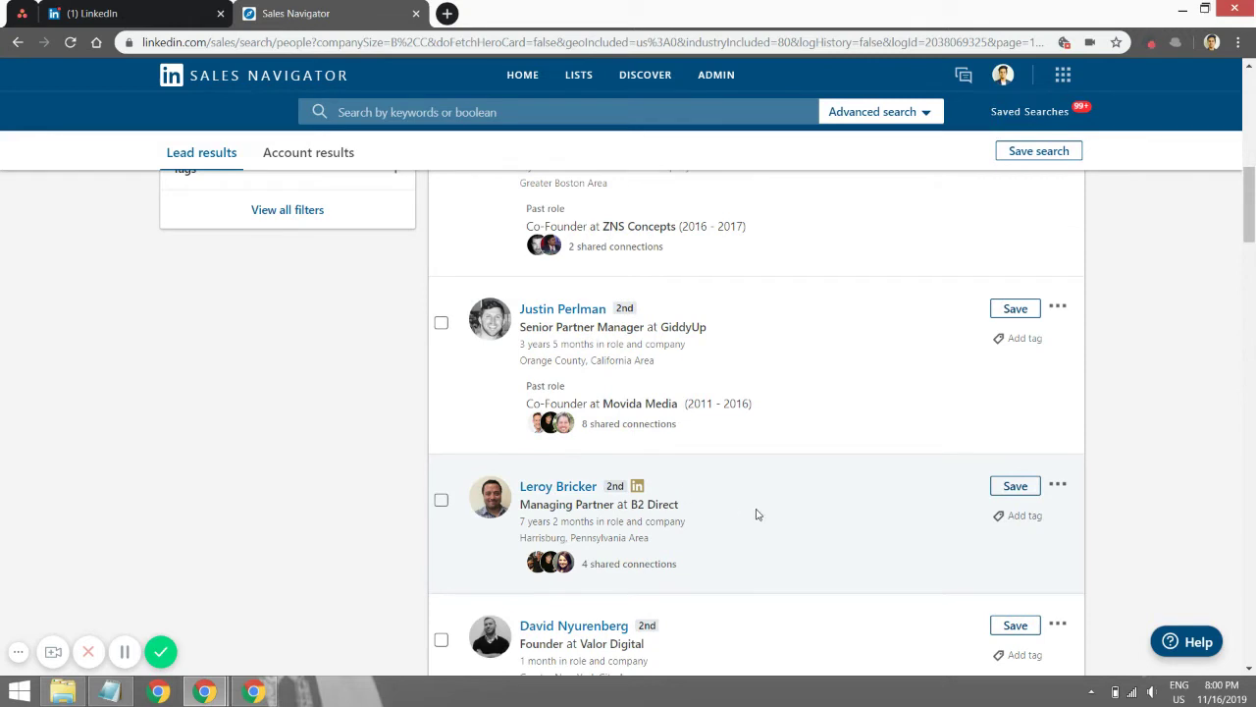
scroll(755, 514, up, 10)
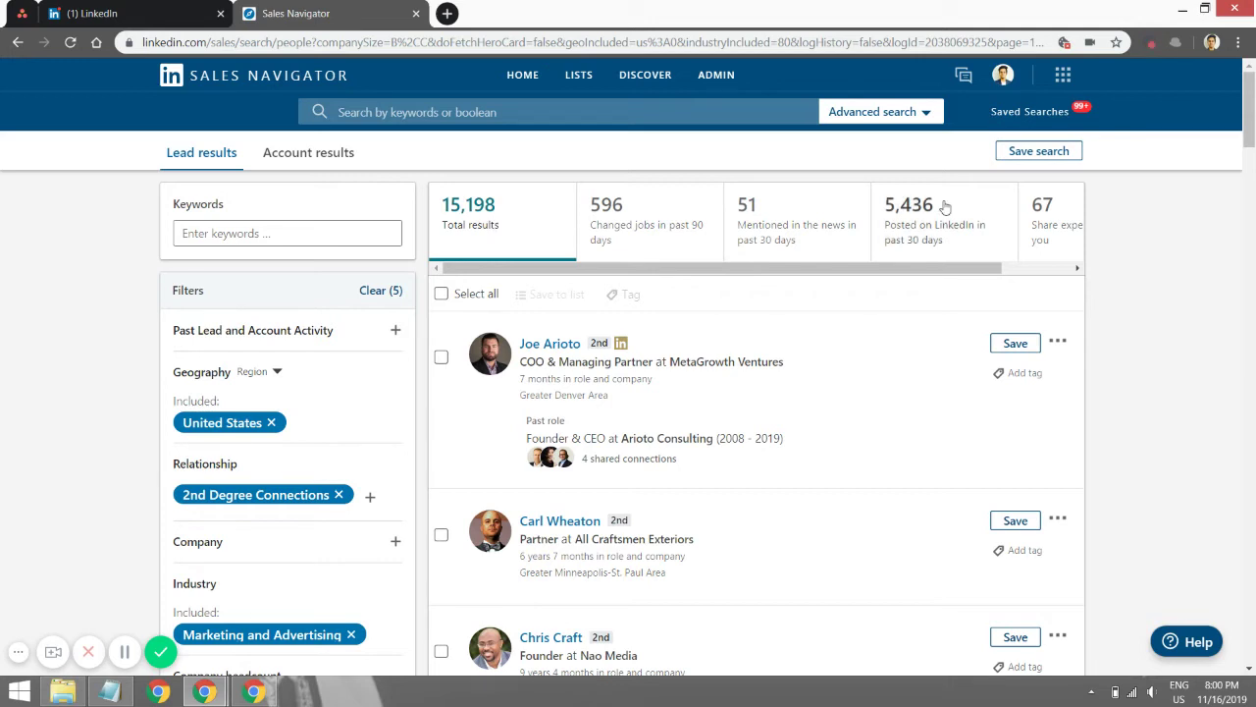
Clear all lead search filters and write "Marketing & Advertising" in the blank Notepad document
click(380, 290)
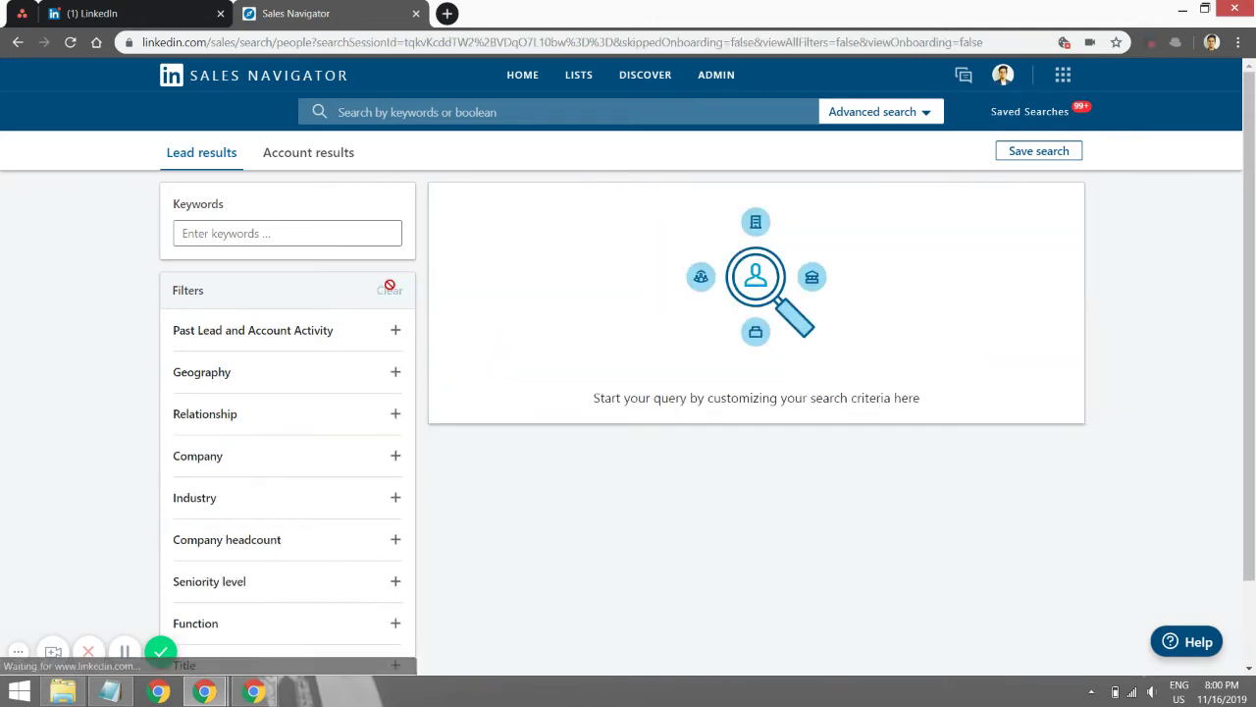
click(111, 693)
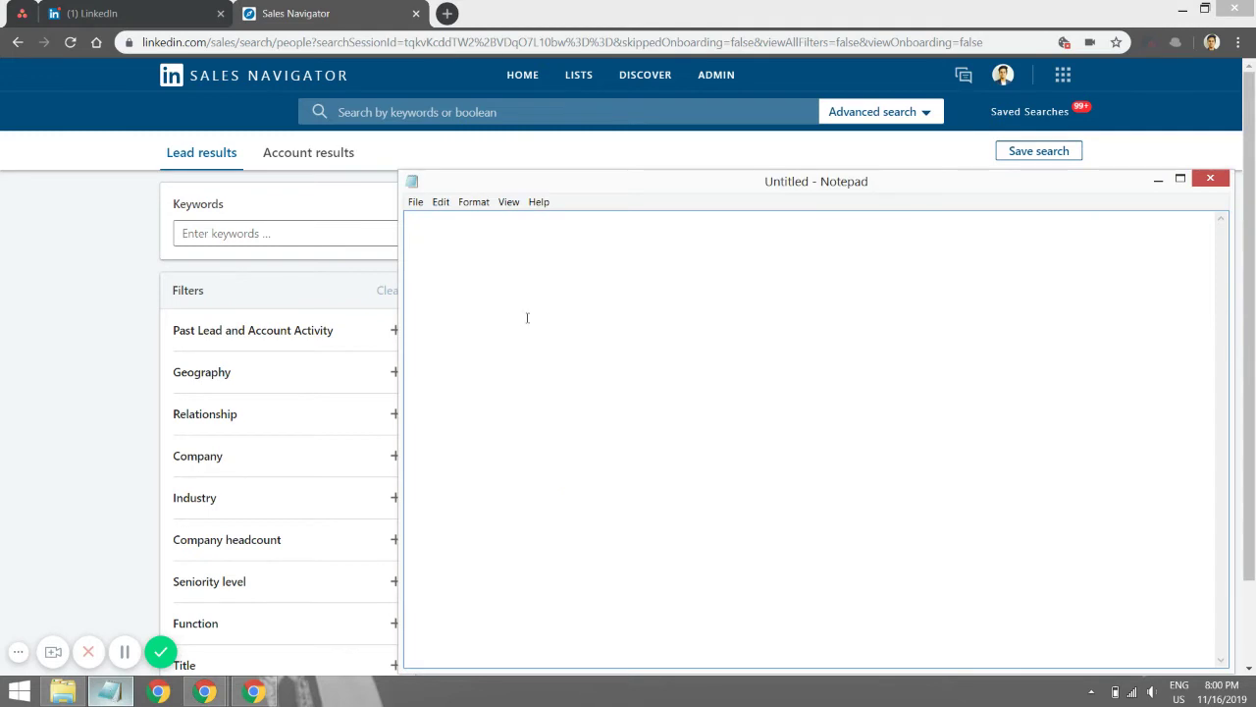
text(Marketing)
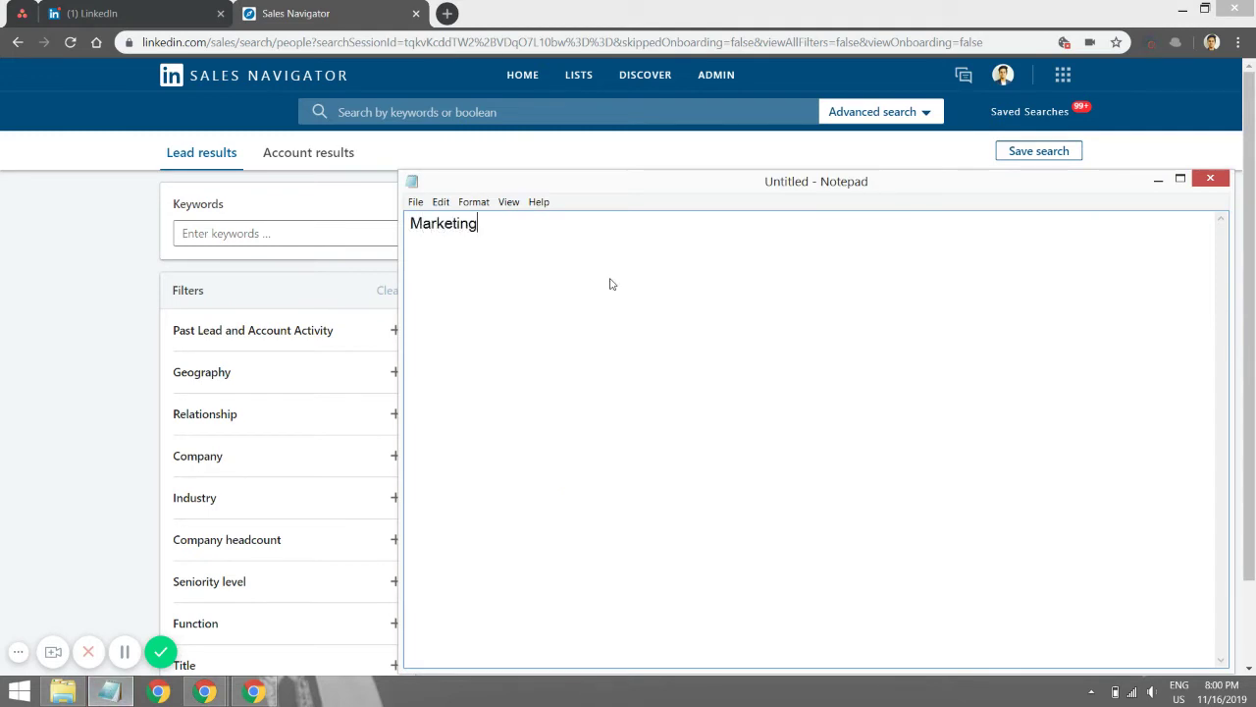
text( & Advertising)
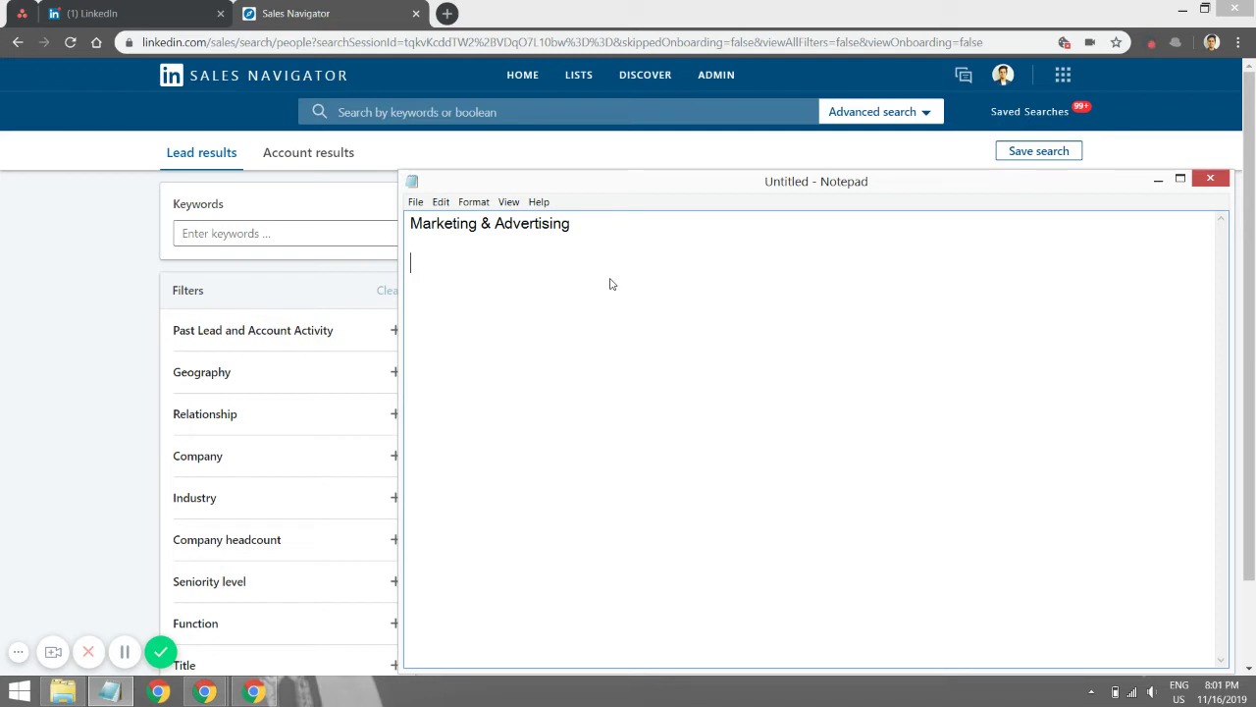
Add the line "Founder Owners Partner" beneath the Marketing & Advertising heading in the note
text(Founders)
key(BackSpace)
text(Owners Partner)
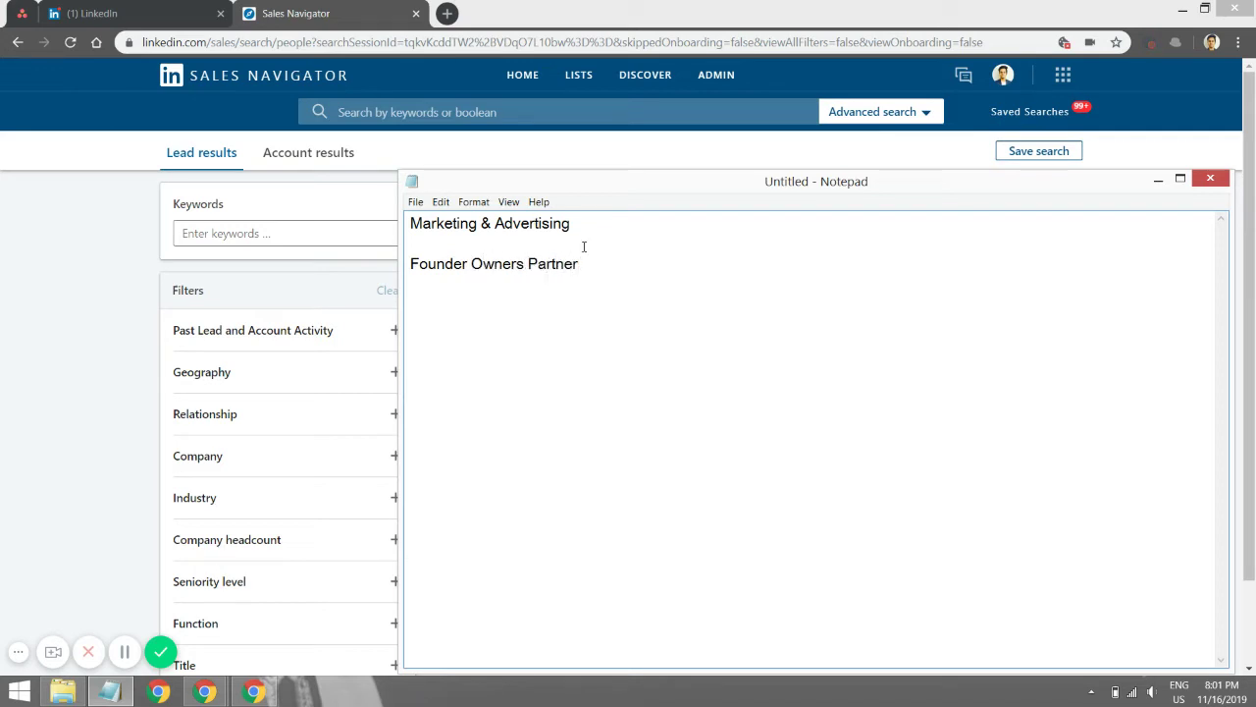
List the Boolean operators AND, OR, NOT, parentheses and quotation marks on separate lines below the job titles
key(Return)
key(Return)
text(AND)
key(Return)
text(OR )
text(NOT )
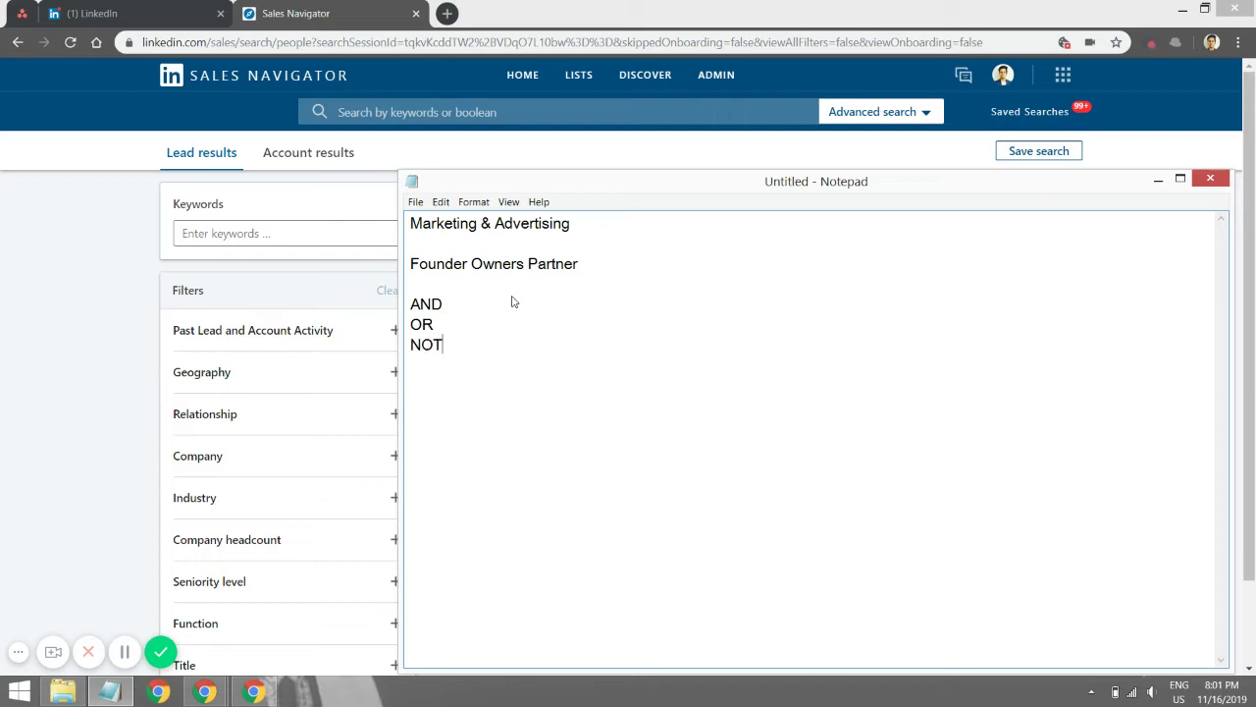
text(())
key(Return)
text(" ")
key(Return)
key(Return)
Replace the "Founder Owners Partner" line with "VP of marketing"
double_click(429, 263)
key(shift+Right)
key(shift+Right)
key(shift+Right)
key(shift+Right)
key(shift+Right)
key(shift+Right)
key(shift+Right)
key(shift+Right)
key(shift+Right)
key(shift+Right)
key(shift+Right)
key(shift+Right)
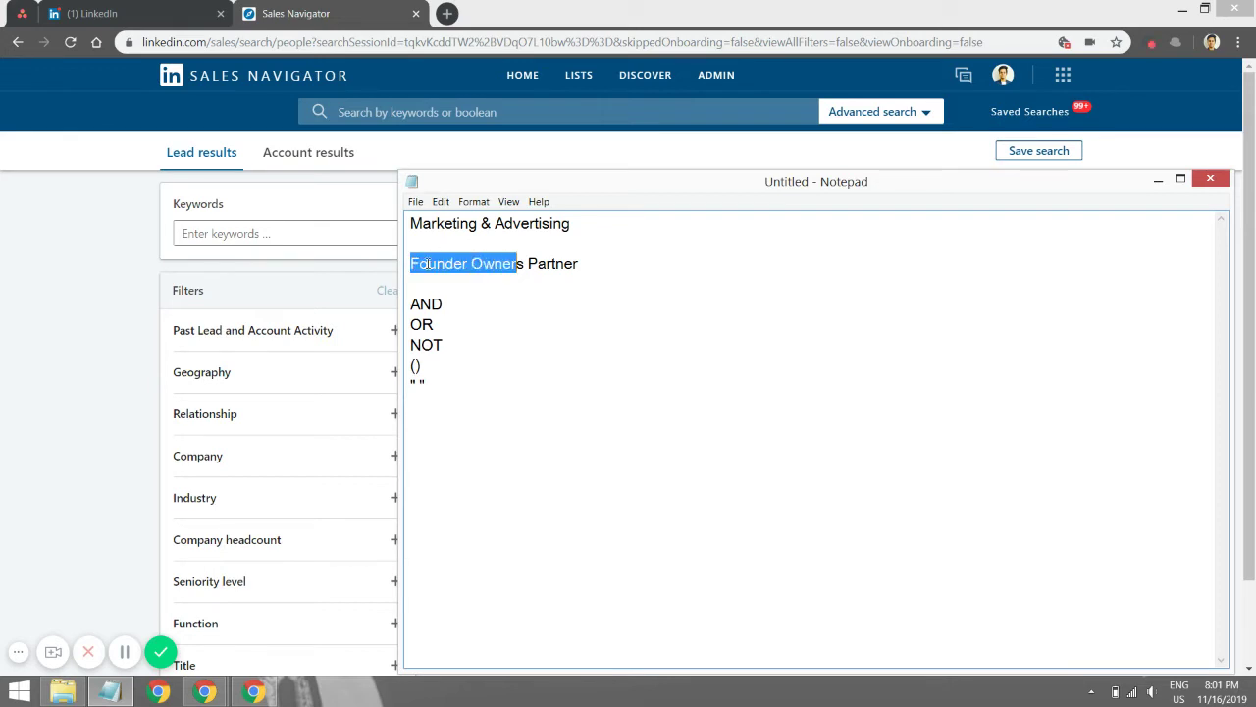
key(shift+Right)
key(shift+Right)
key(BackSpace)
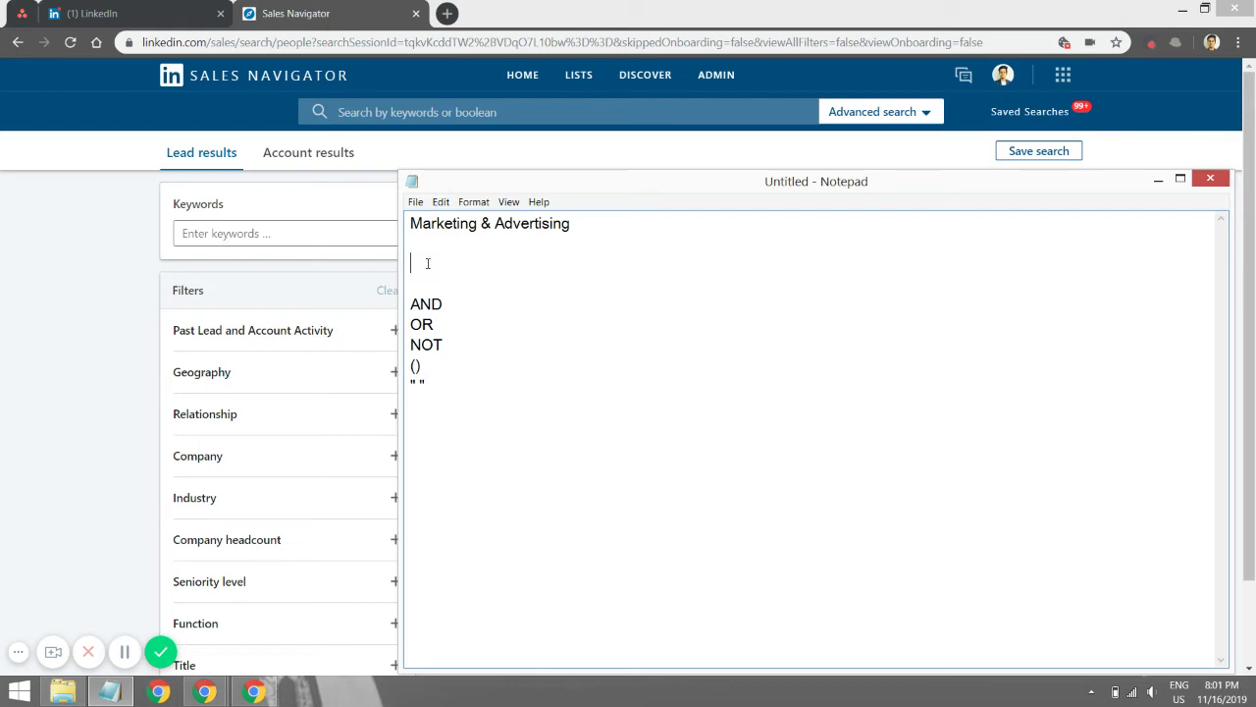
text(VP of marketing)
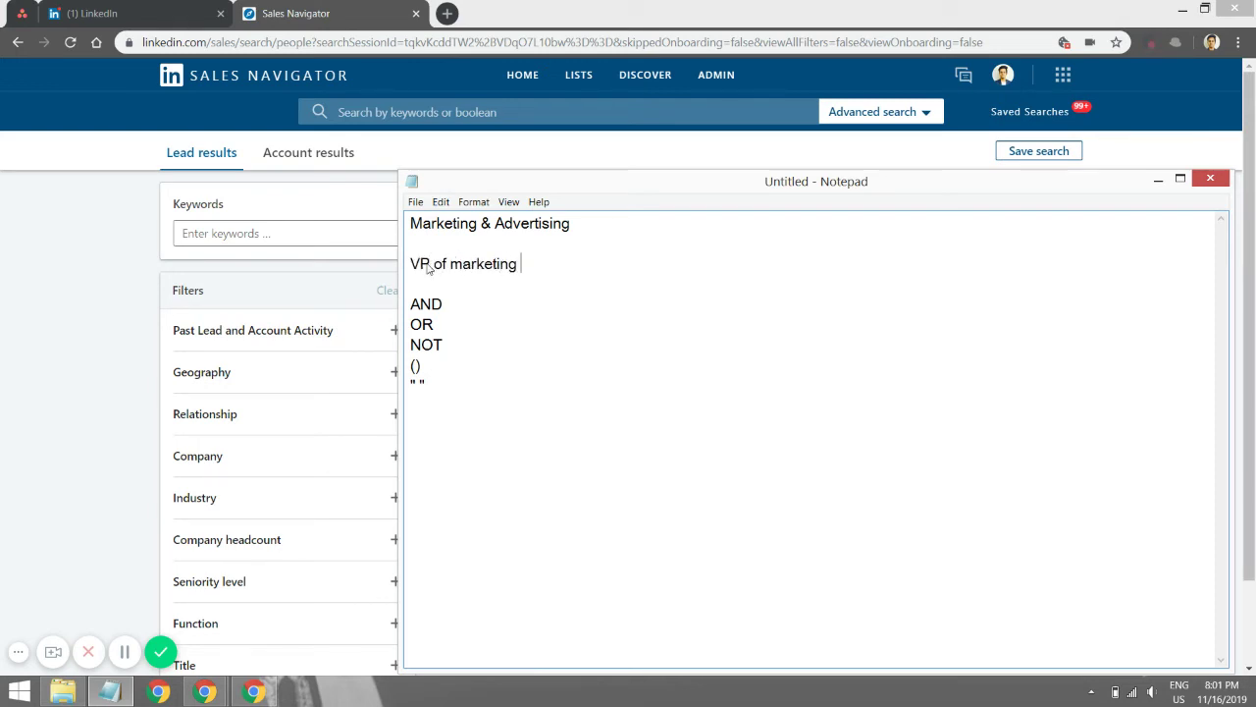
Add "Head of sales" on its own line below "VP of marketing"
text( Head ofSl)
key(BackSpace)
text(ale)
key(ctrl+BackSpace)
key(ctrl+BackSpace)
key(BackSpace)
key(BackSpace)
key(BackSpace)
key(BackSpace)
key(BackSpace)
key(Return)
text(Head of sales)
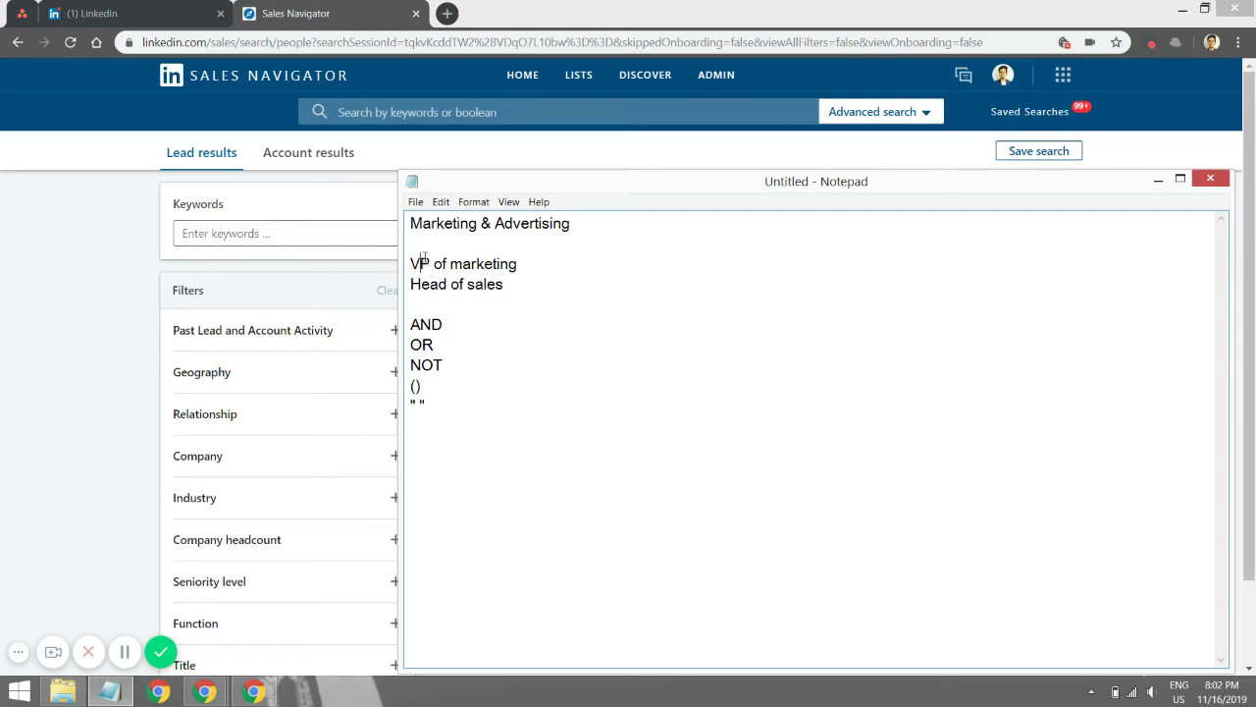
Switch to Sales Navigator to look at the Title filter and return to the Notepad notes
click(101, 520)
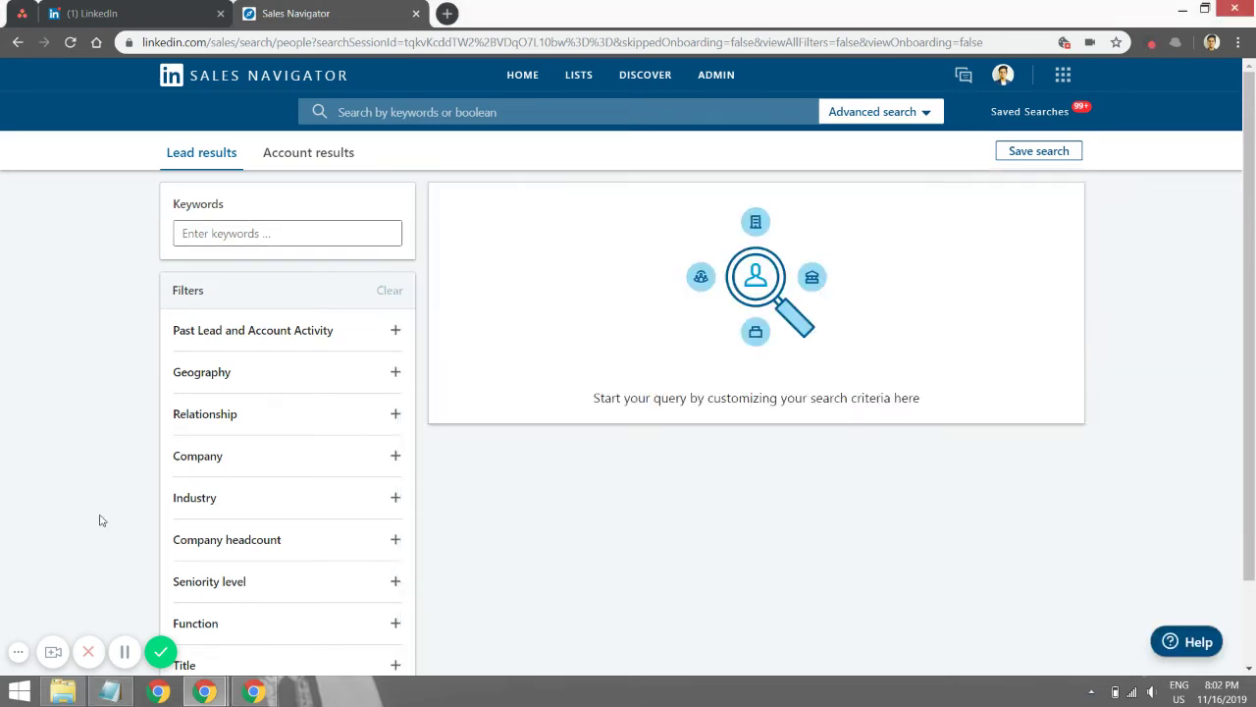
scroll(98, 519, down, 1)
click(279, 575)
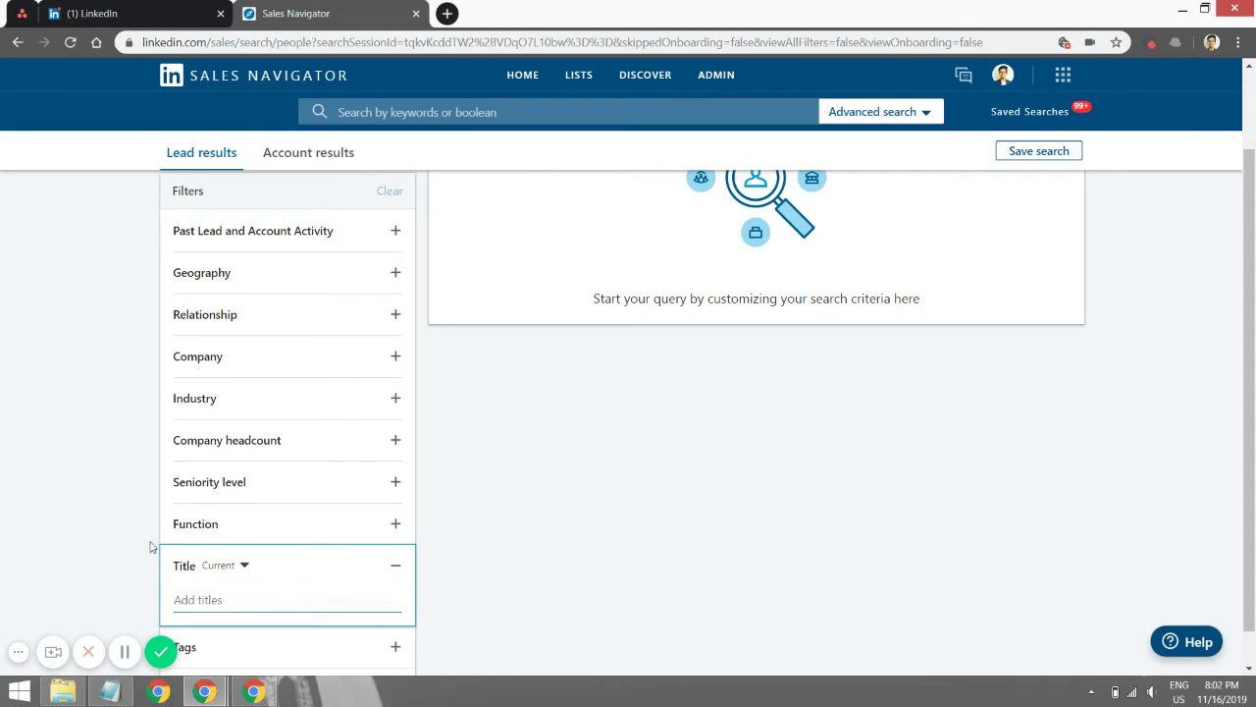
scroll(128, 541, up, 1)
click(109, 693)
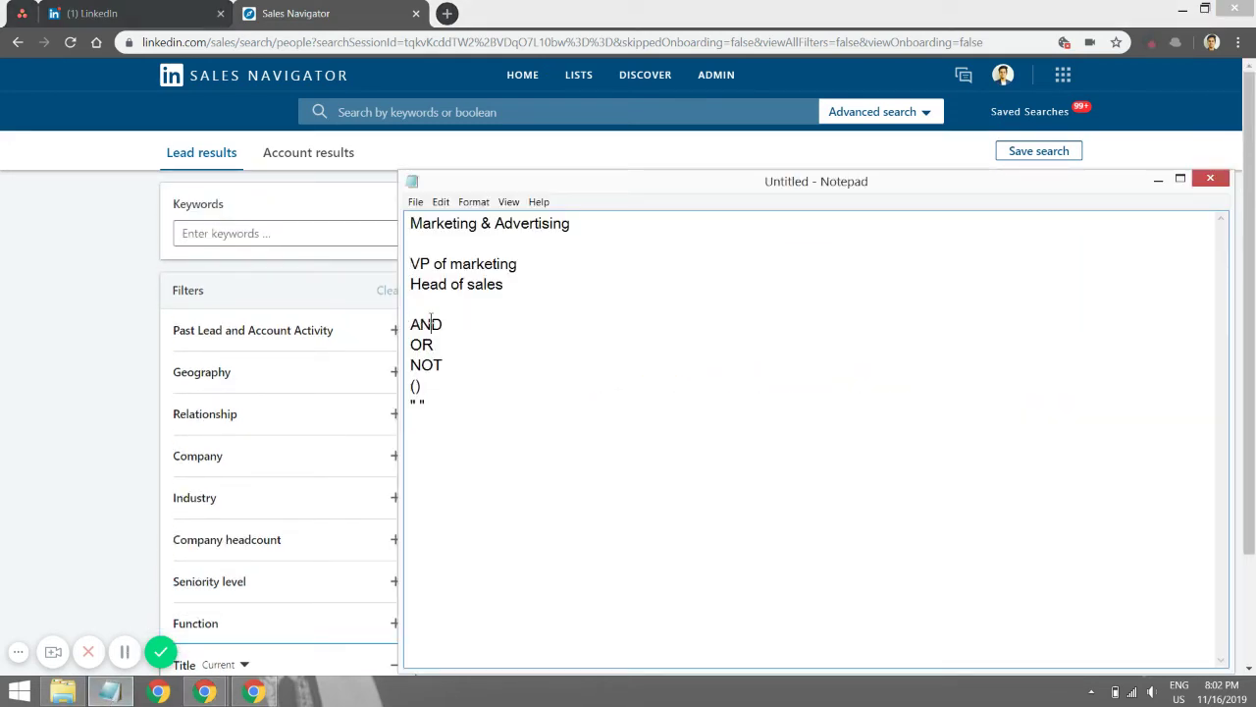
key(Up)
key(Up)
key(Up)
key(Up)
key(Return)
key(Return)
key(Up)
key(BackSpace)
key(BackSpace)
Write the Boolean title string ("VP" OR "Vice President") AND ("Marketing") below the operator list
click(441, 430)
key(Return)
text(("VP" OR "VIce)
key(BackSpace)
key(BackSpace)
key(BackSpace)
text(ice Pres)
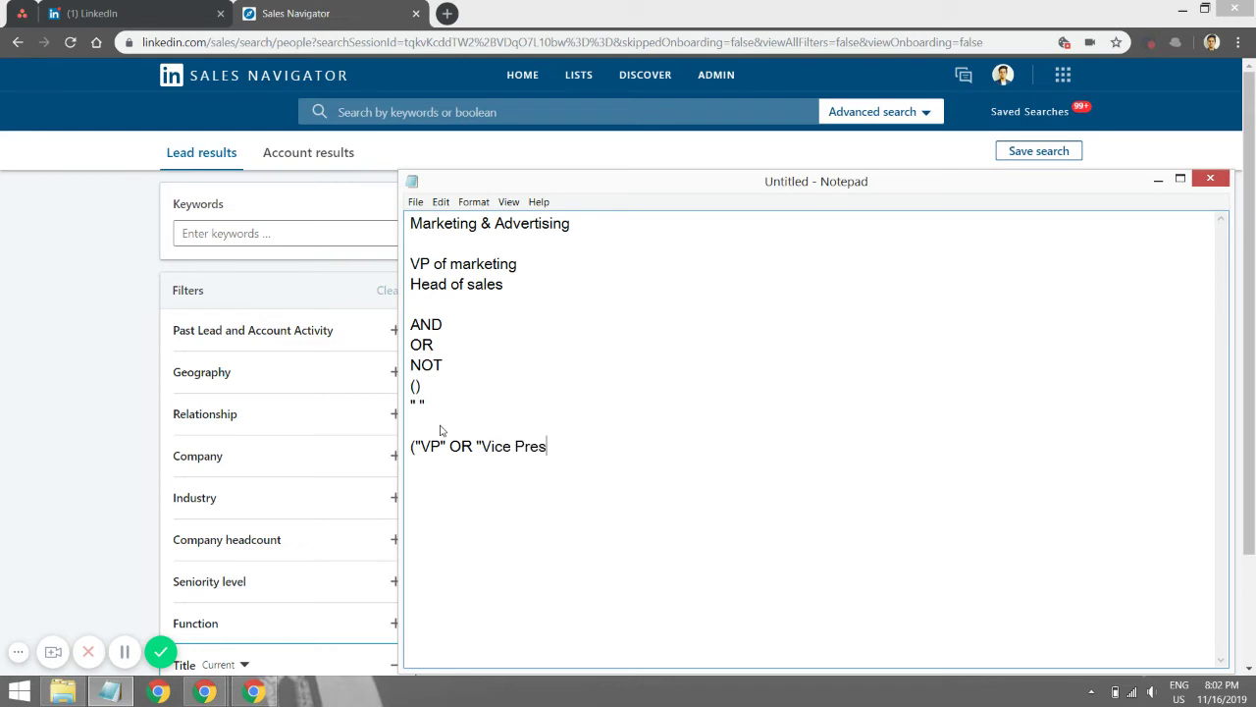
text(ident") AND Marketing")
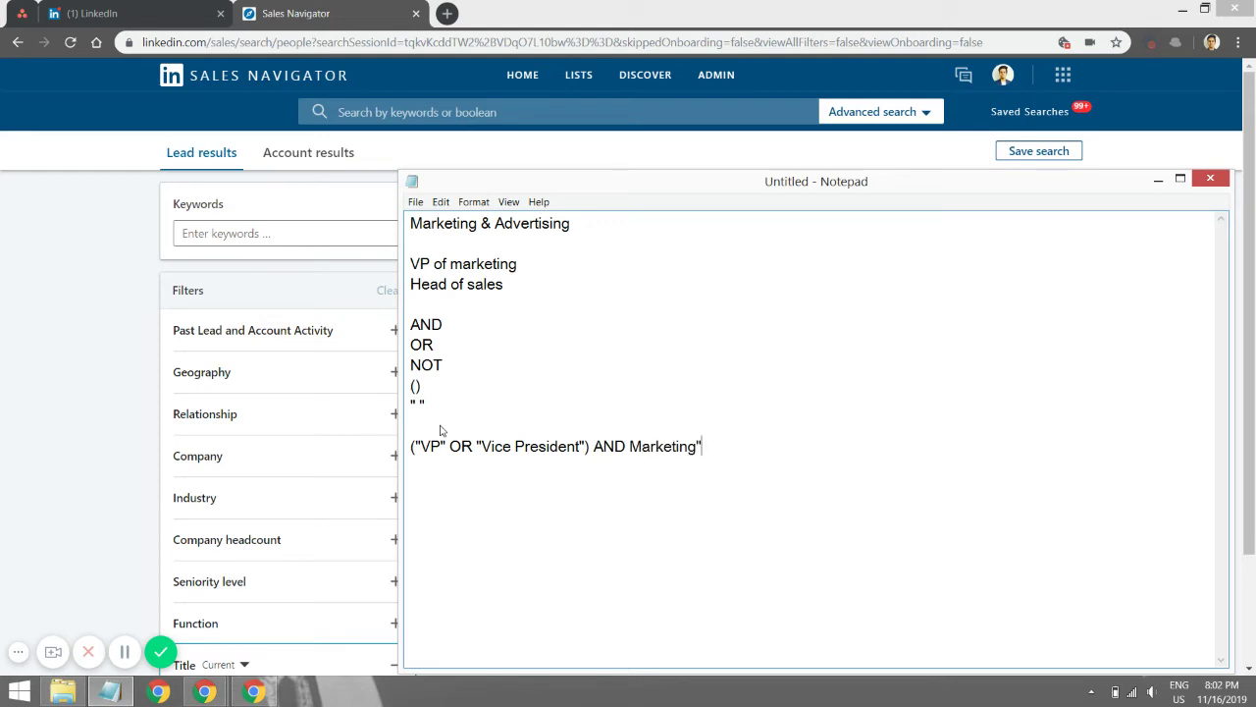
key(Left)
text(")
text(()
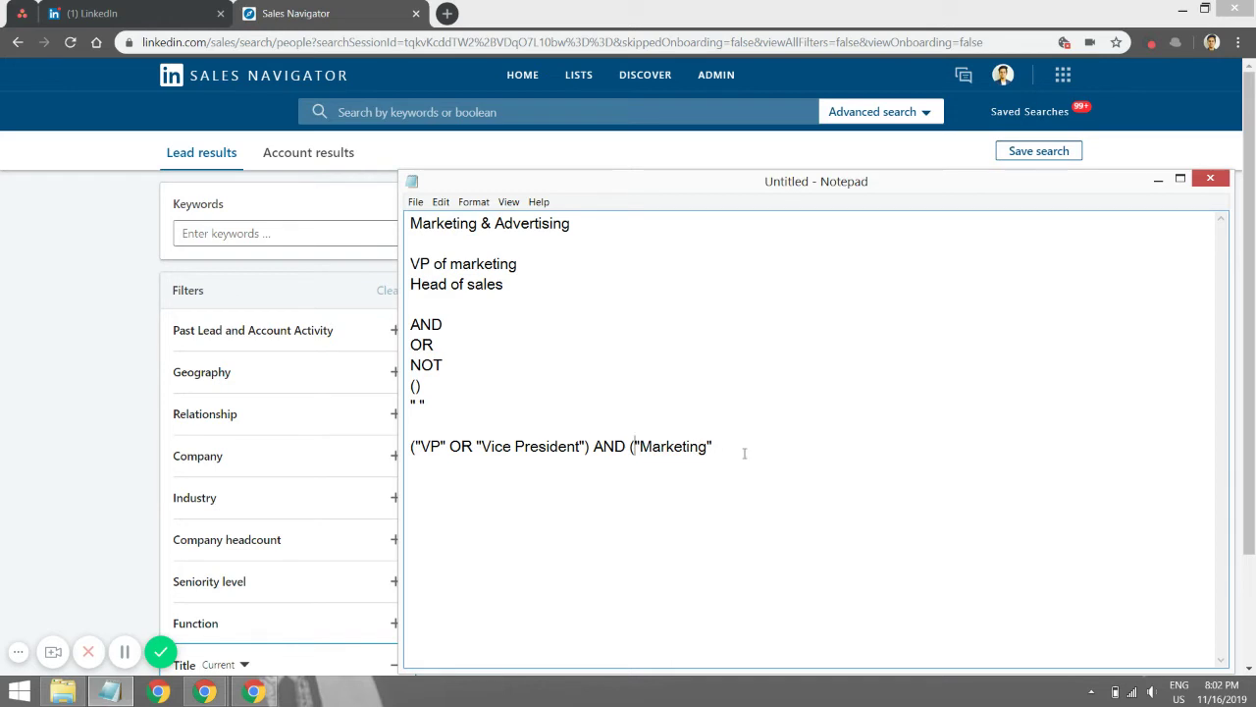
text())
Copy the complete Boolean string from Notepad into the Sales Navigator Title filter and run the lead search with it
key(shift+Left)
key(shift+Left)
key(shift+Left)
key(shift+Left)
key(shift+Left)
key(shift+Left)
key(shift+Left)
key(shift+Left)
key(shift+Left)
key(shift+Left)
key(shift+Left)
key(shift+Left)
key(shift+Left)
key(shift+Left)
key(shift+Left)
key(shift+Left)
key(shift+Left)
key(shift+Left)
key(shift+Left)
key(shift+Left)
key(shift+Left)
key(shift+Left)
key(shift+Left)
key(shift+Left)
key(shift+Left)
key(shift+Left)
key(shift+Left)
key(shift+Left)
key(shift+Left)
key(shift+Left)
key(shift+Left)
key(shift+Left)
key(shift+Left)
key(shift+Left)
key(shift+Left)
key(shift+Left)
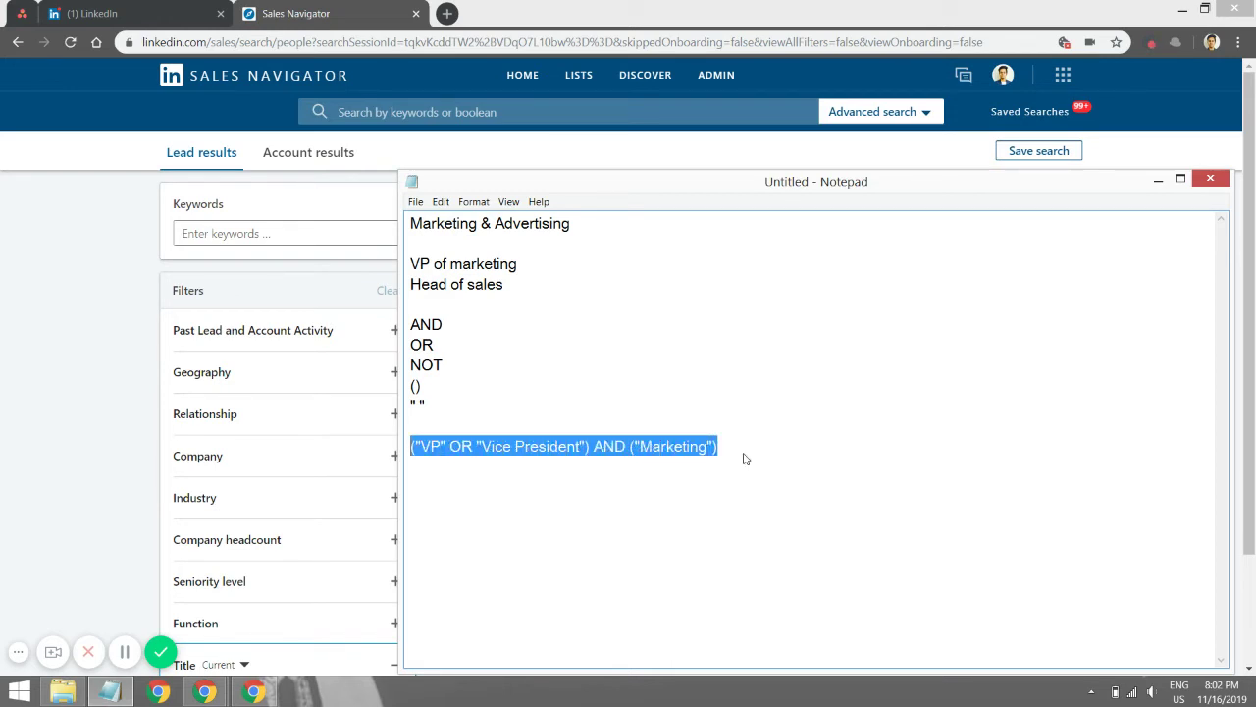
click(85, 468)
scroll(196, 520, down, 1)
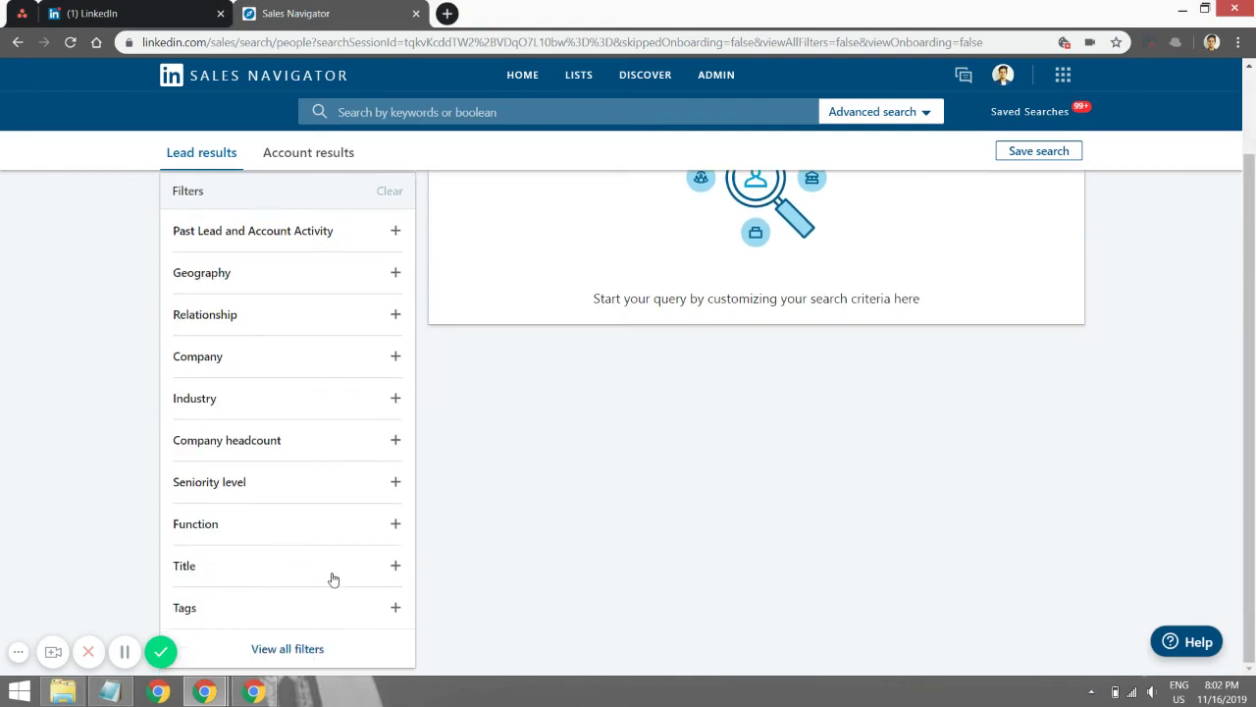
click(256, 579)
scroll(241, 569, down, 1)
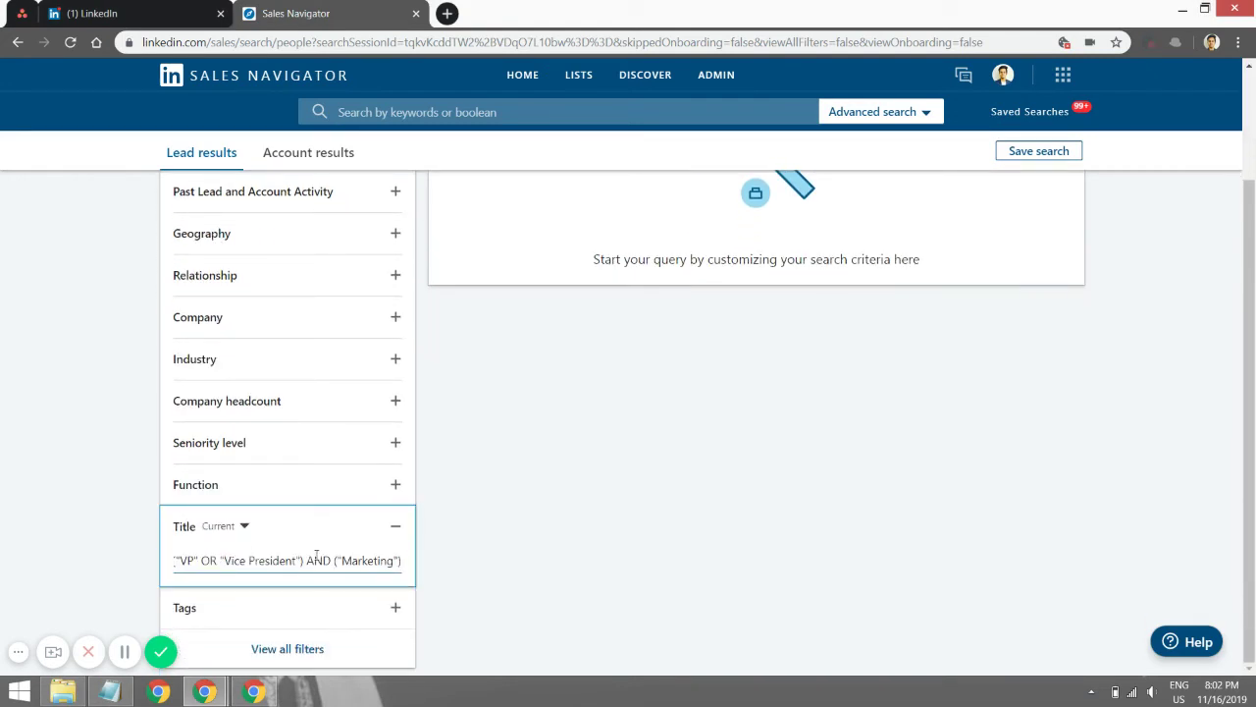
key(Return)
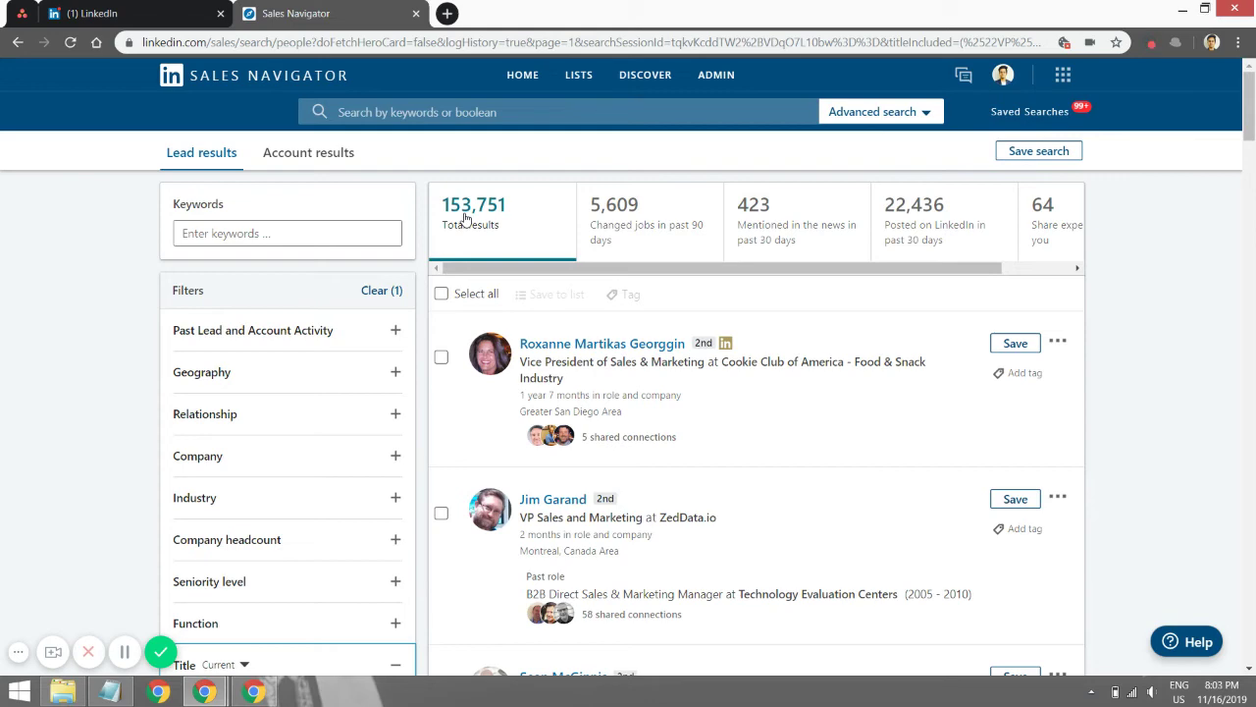
Narrow the marketing vice president lead results to the Marketing and Advertising industry and 2nd Degree Connections
scroll(475, 224, down, 2)
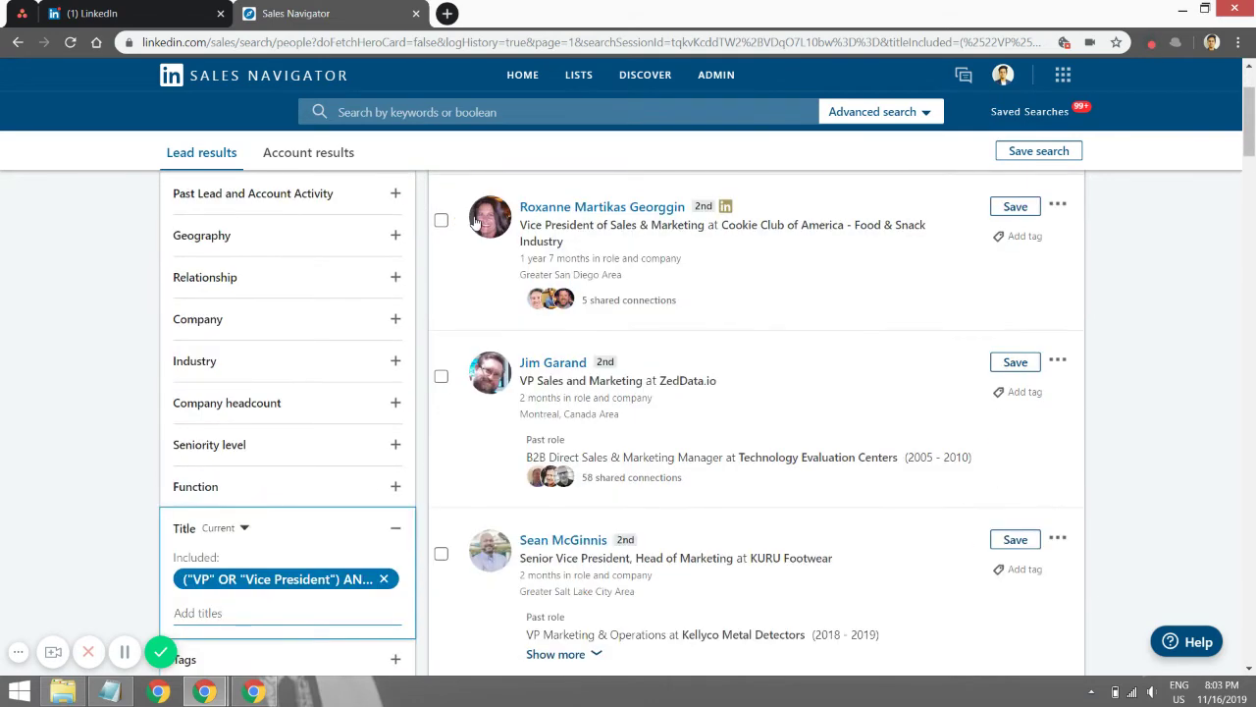
click(280, 582)
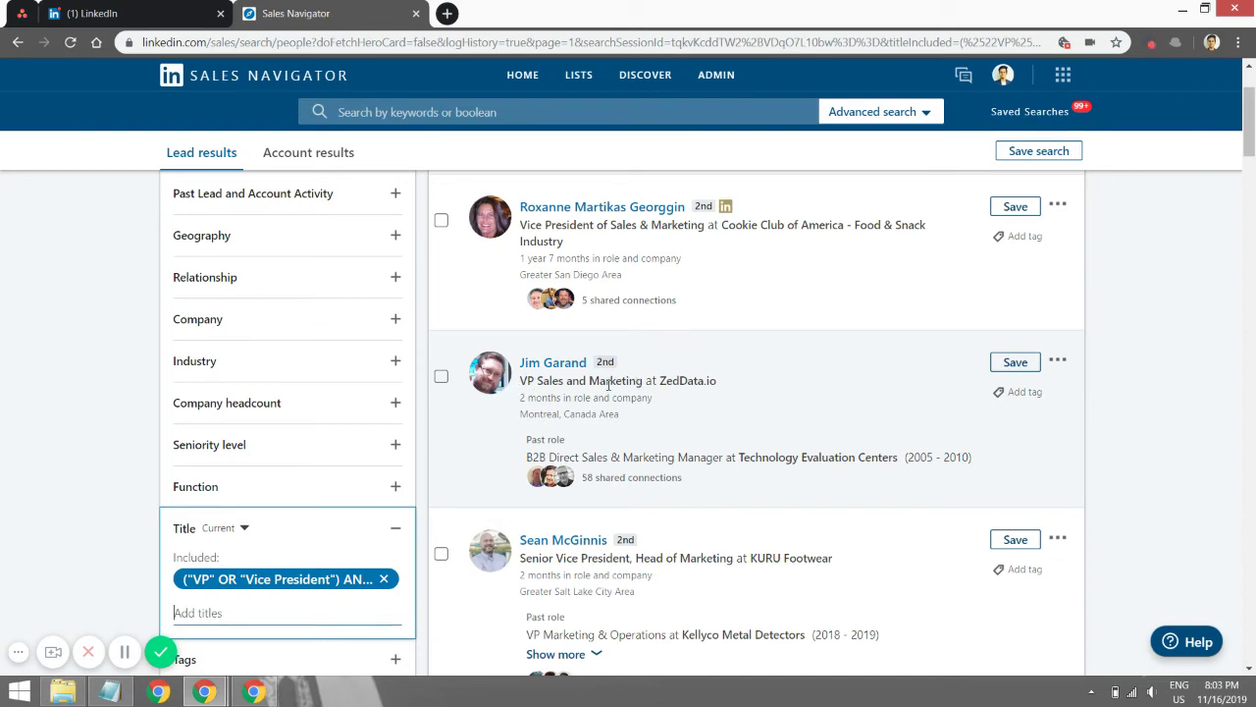
scroll(651, 505, down, 1)
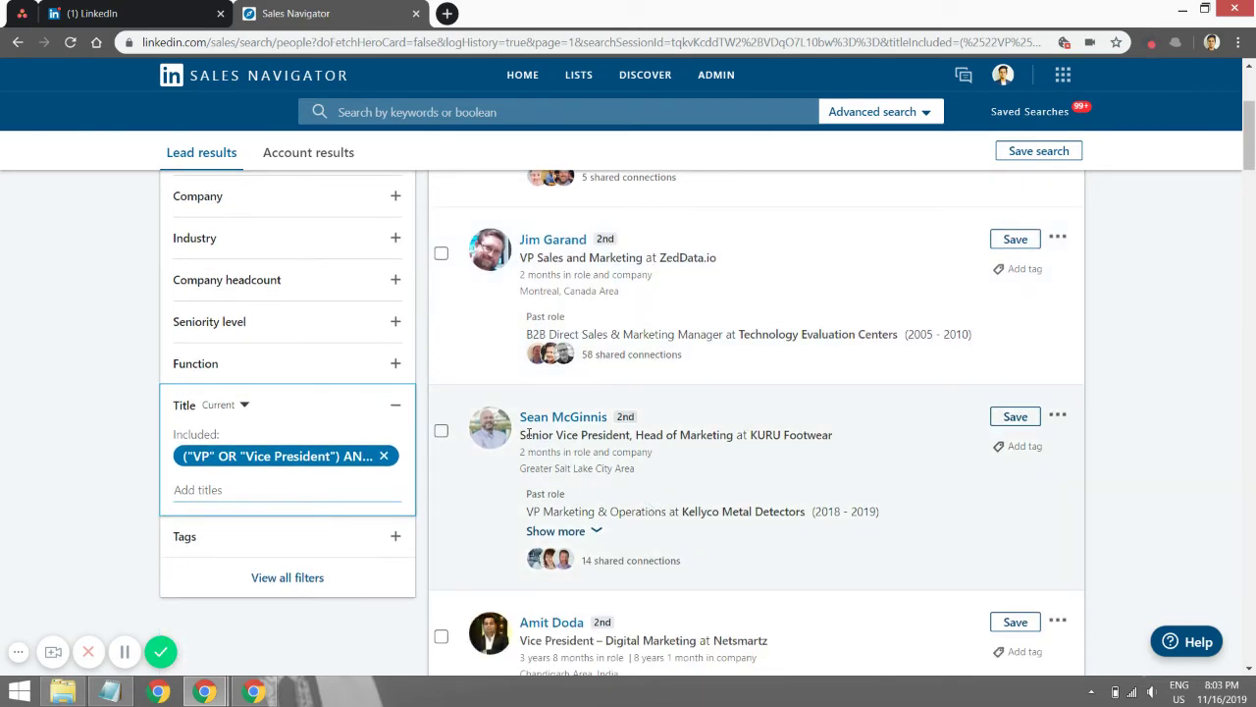
scroll(609, 428, up, 2)
scroll(351, 375, down, 1)
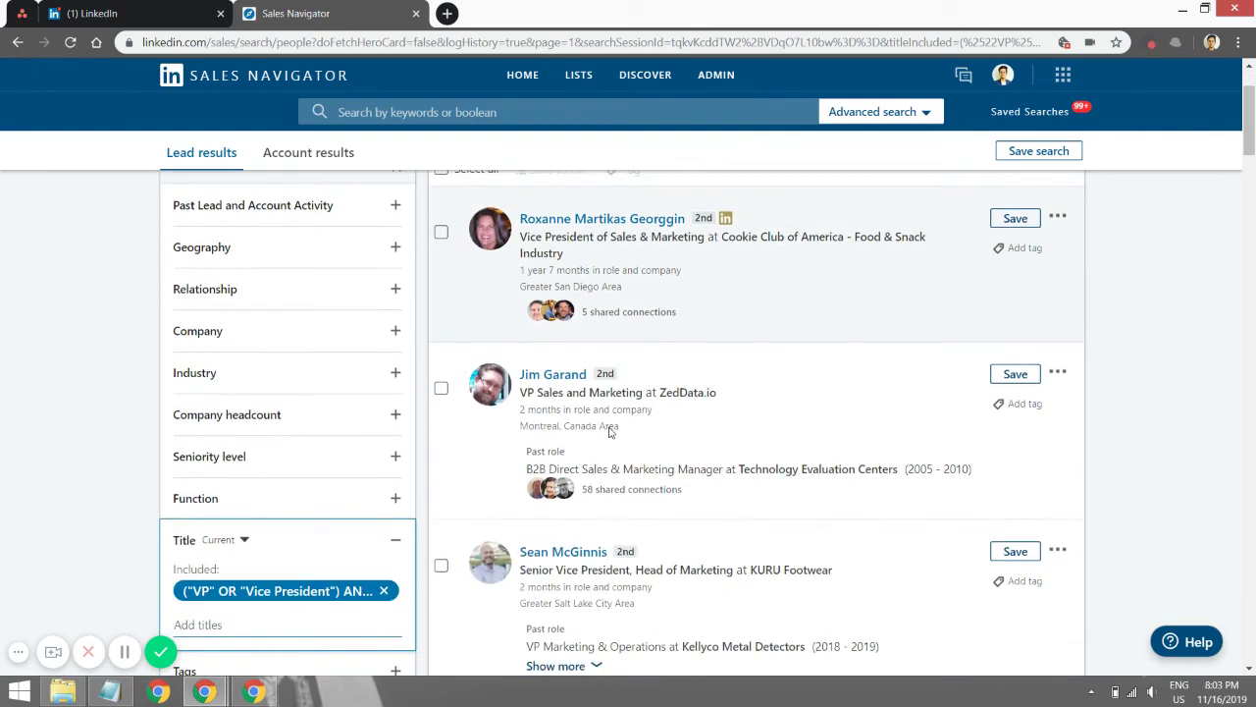
click(352, 375)
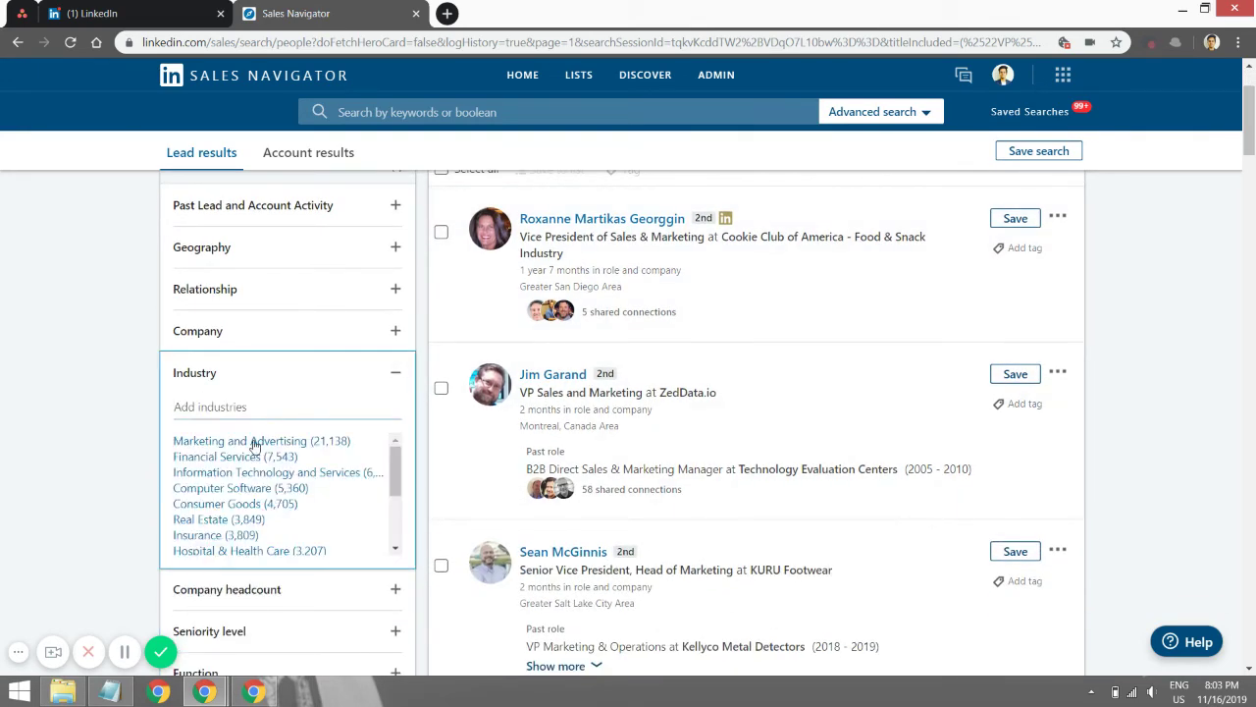
click(253, 442)
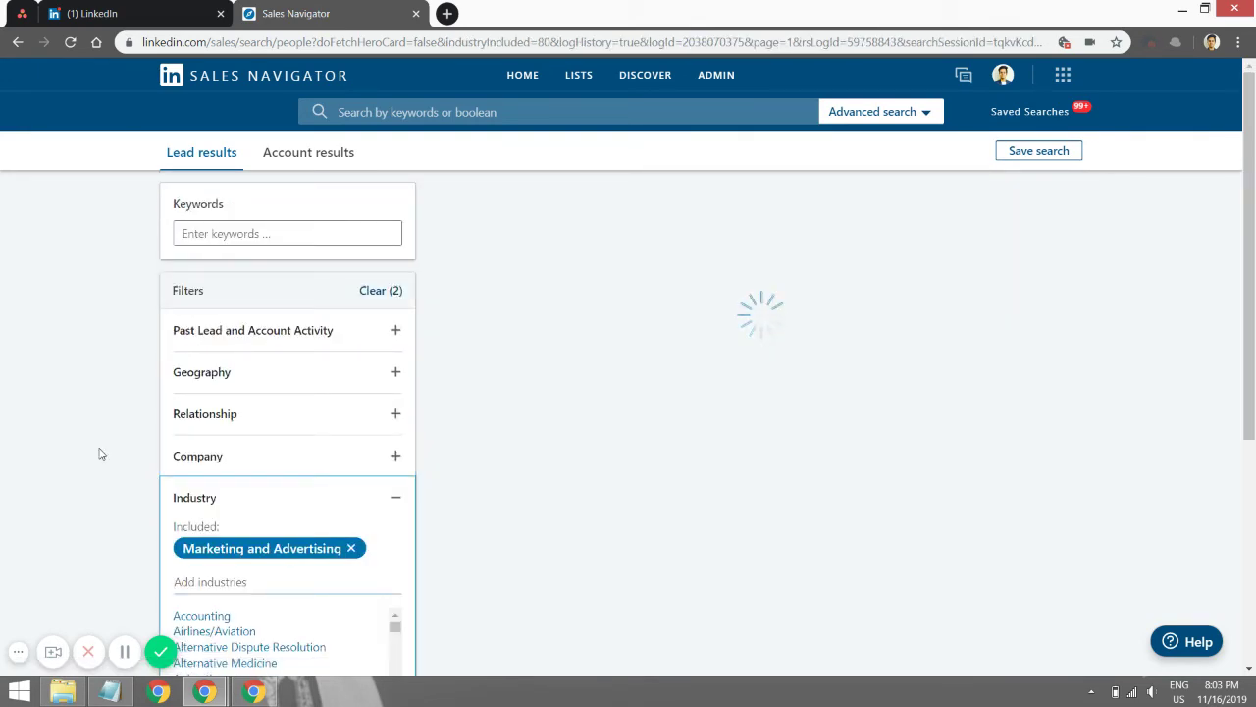
click(242, 424)
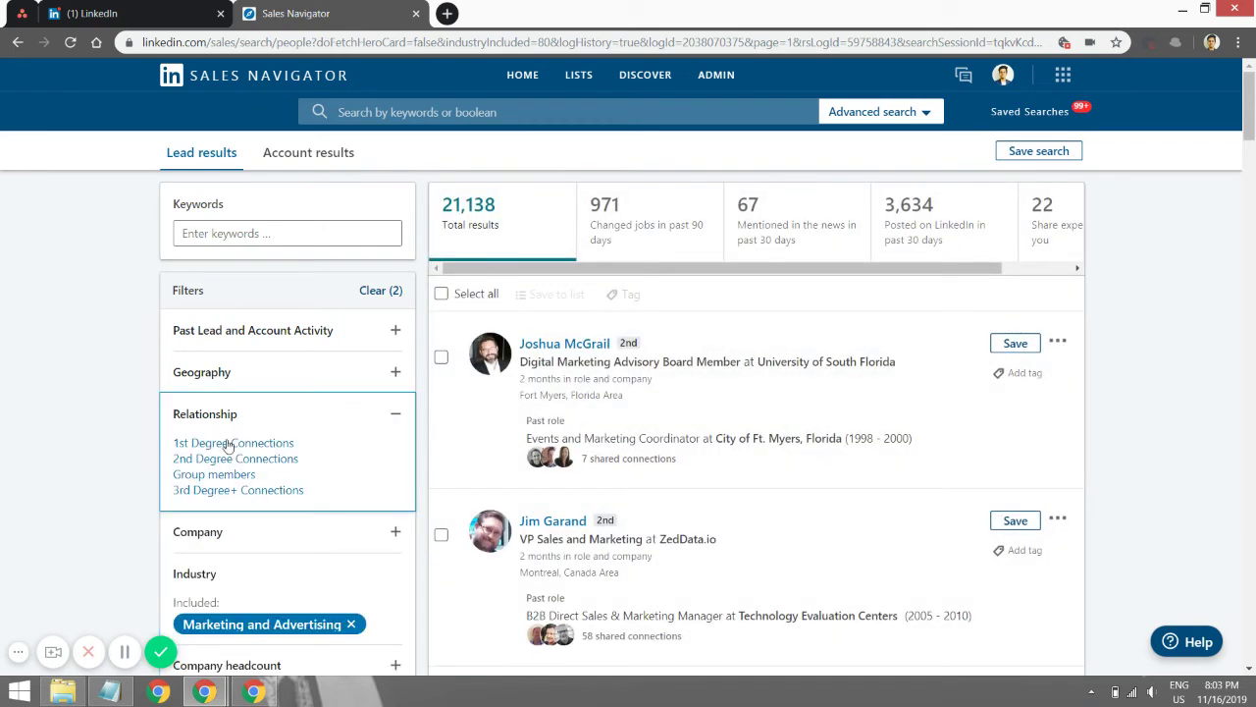
click(219, 459)
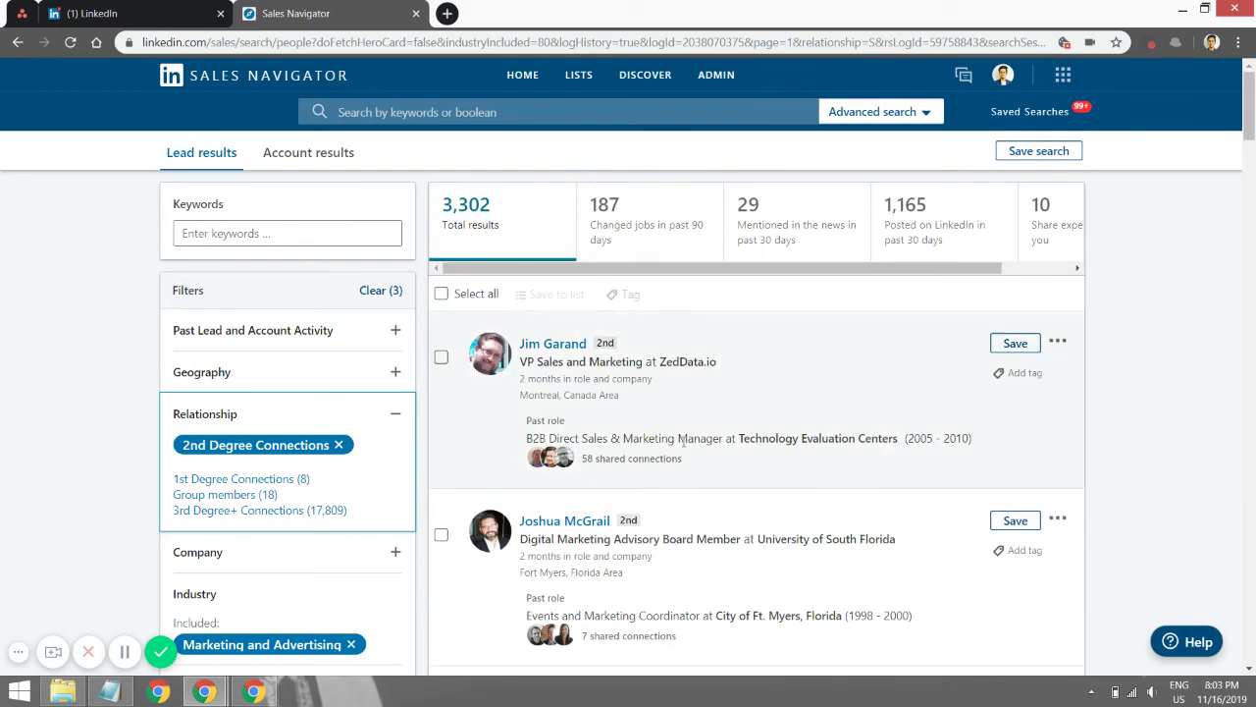
Examine the job titles in the filtered lead results and compare them with the Boolean string in the Title filter
scroll(682, 442, down, 3)
scroll(682, 441, up, 3)
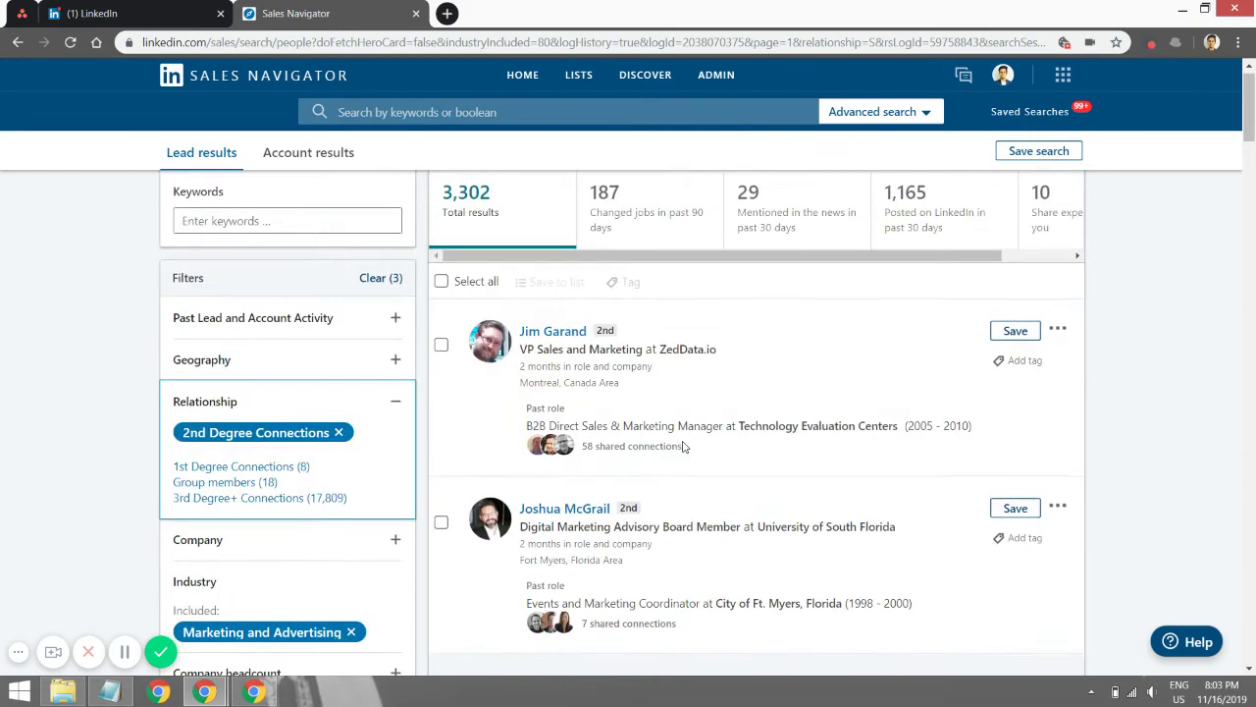
scroll(637, 420, down, 4)
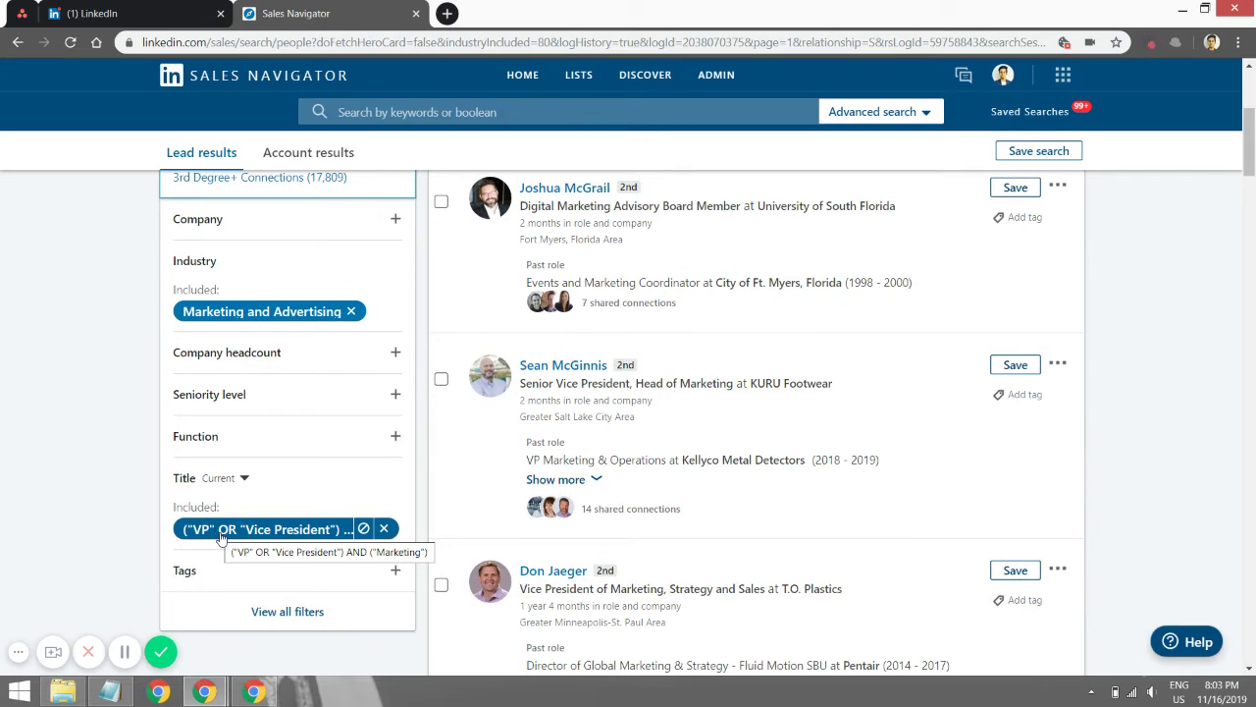
scroll(560, 317, up, 2)
scroll(633, 343, down, 3)
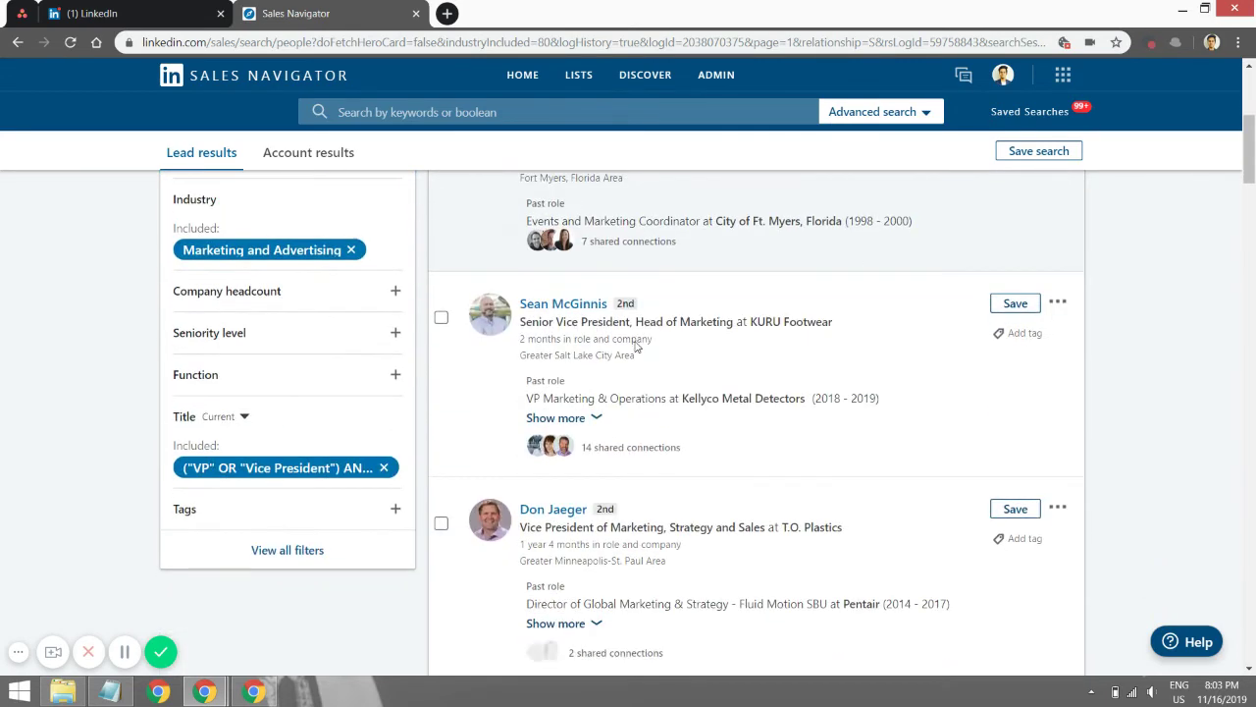
scroll(636, 346, up, 4)
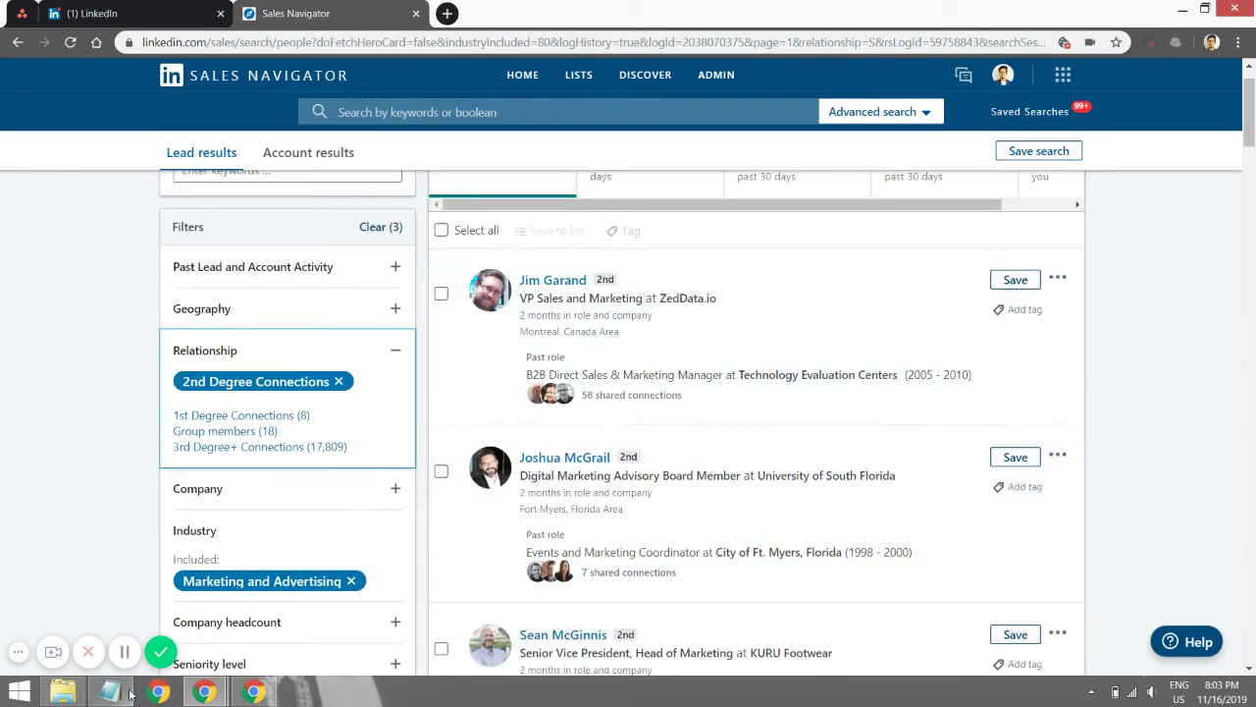
click(109, 690)
click(128, 687)
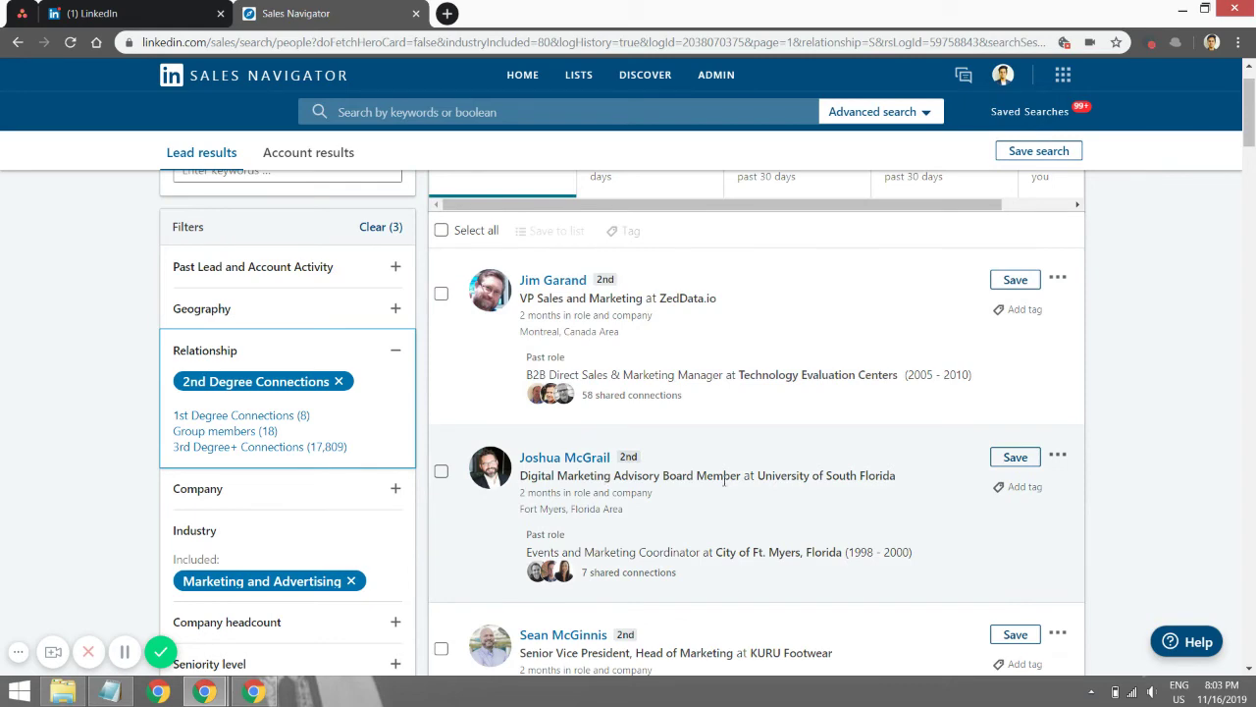
scroll(724, 481, down, 3)
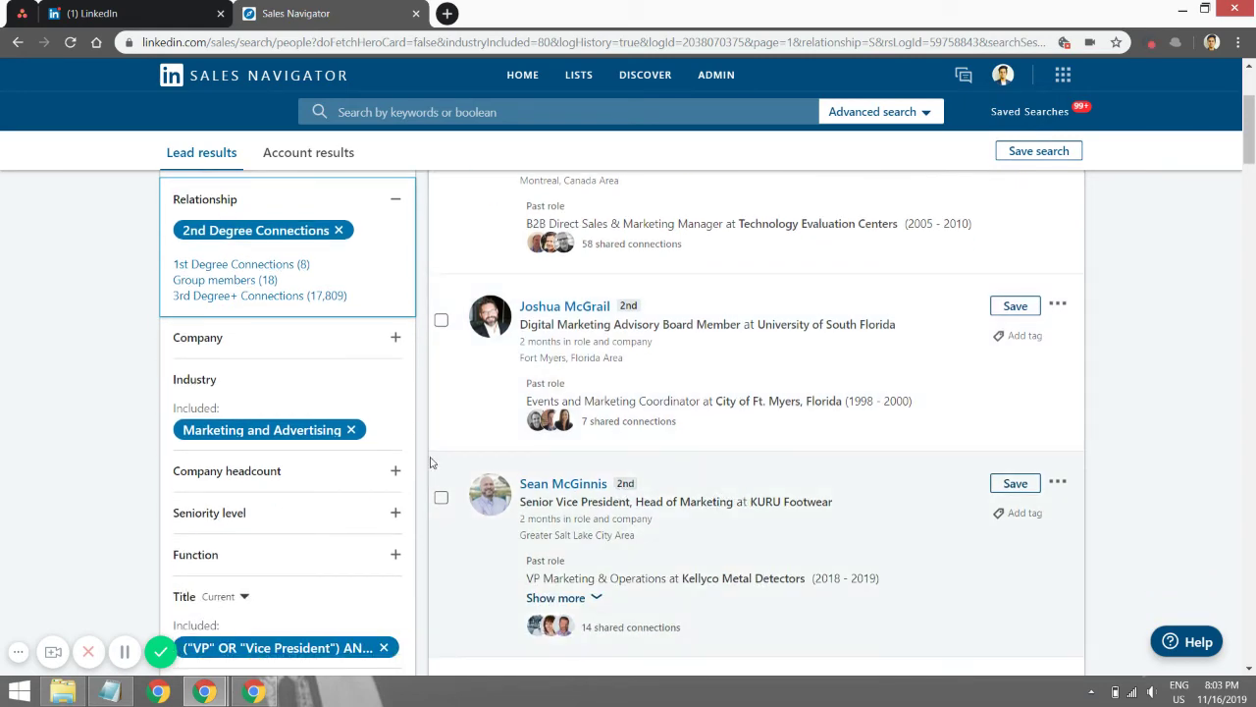
scroll(430, 462, down, 5)
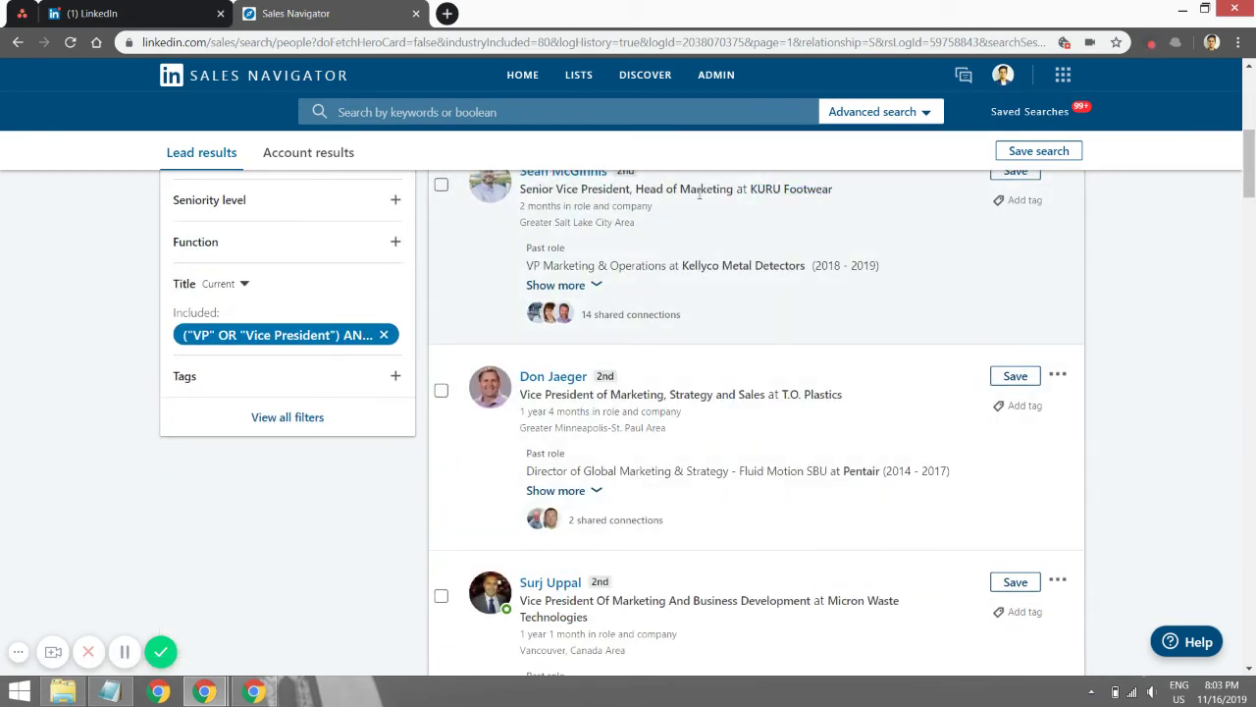
scroll(699, 194, up, 5)
Switch to Notepad and append NOT ("Sales") to the end of the Boolean title string
click(109, 692)
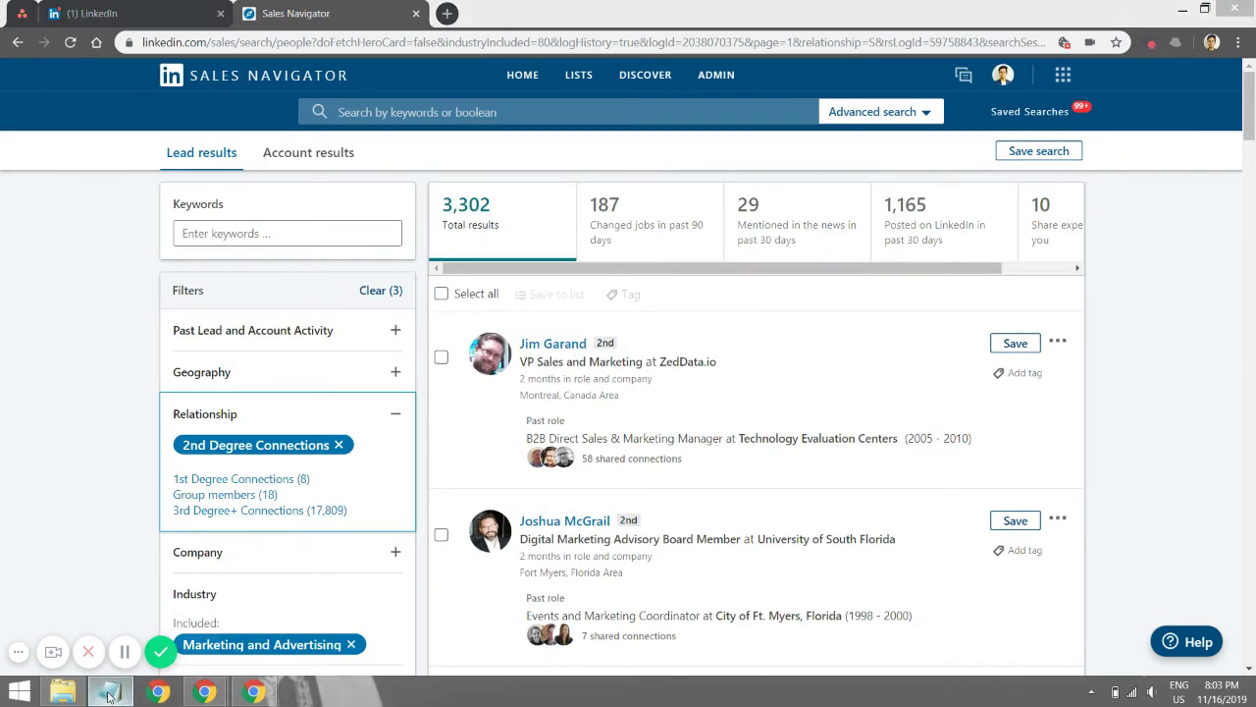
click(567, 511)
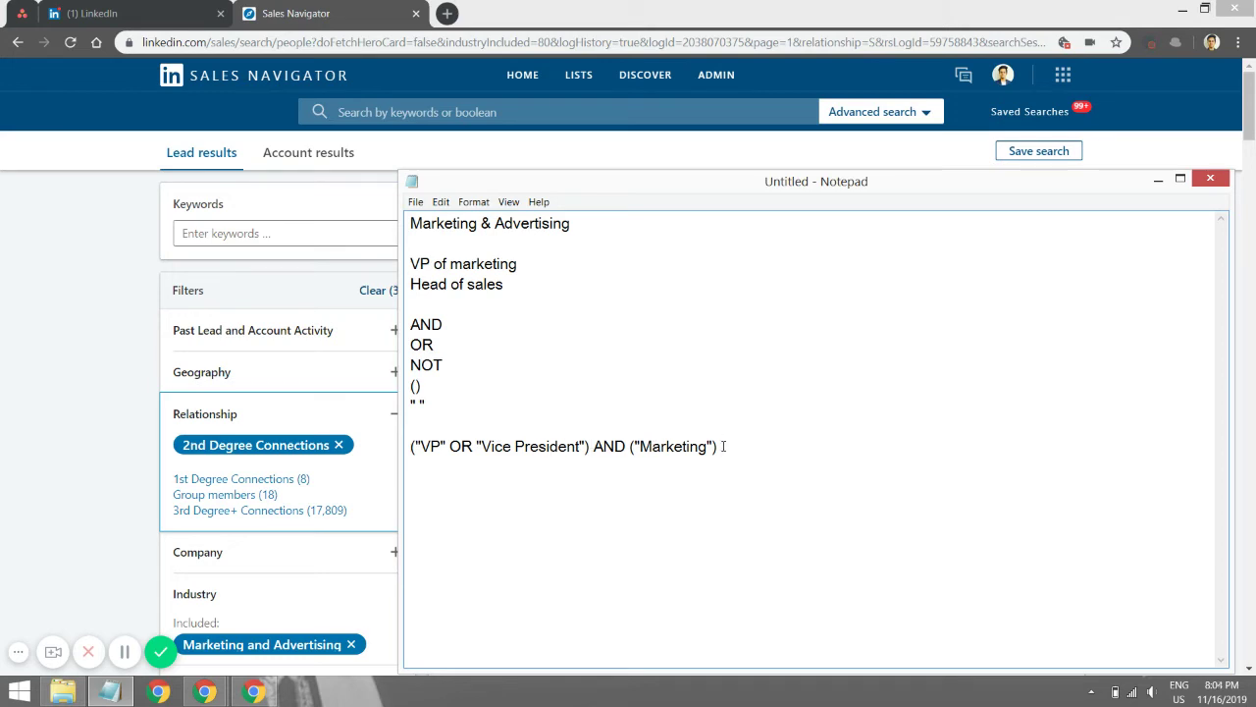
text(NOT ("Sales"))
key(BackSpace)
text(OR)
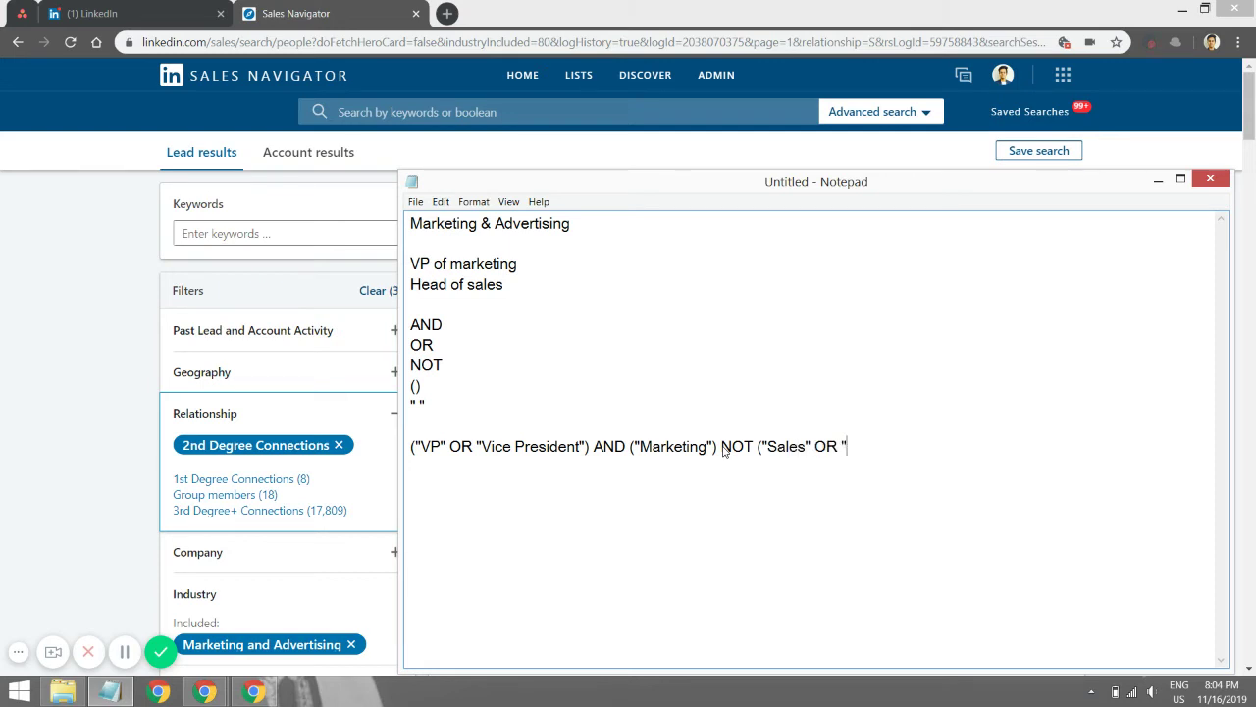
drag(794, 183, 749, 175)
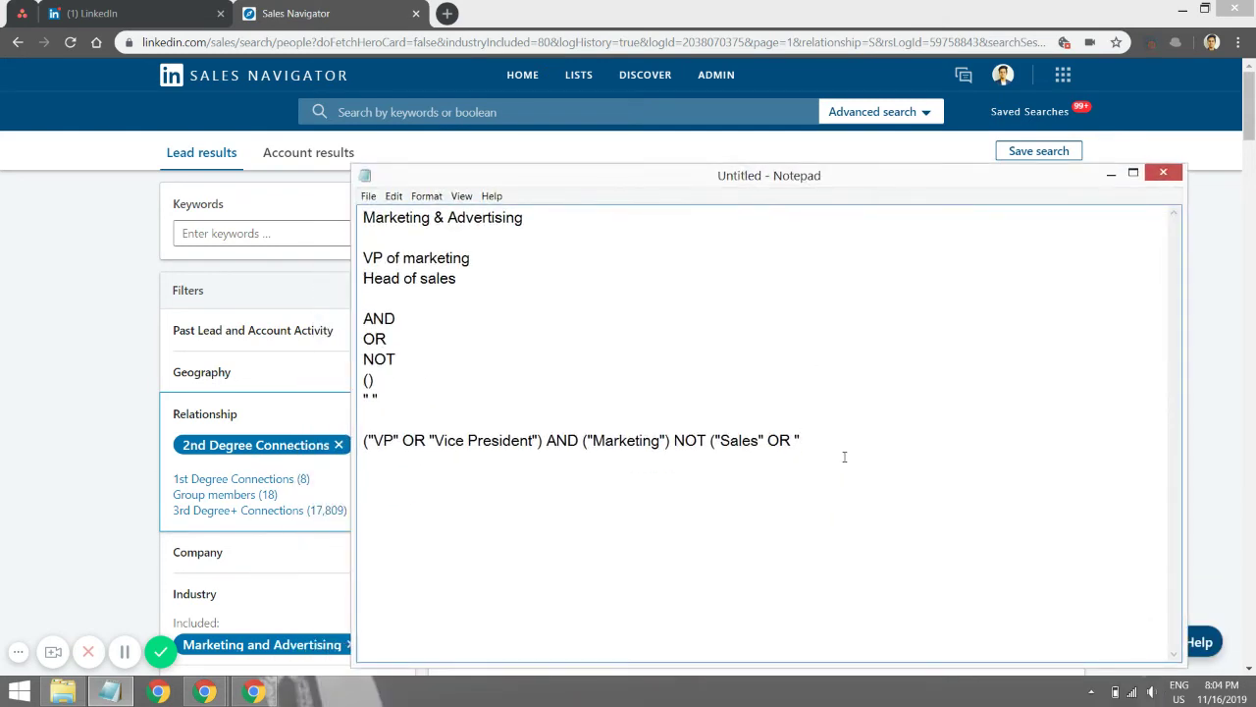
key(BackSpace)
key(BackSpace)
key(BackSpace)
key(BackSpace)
text())
Replace the Sales Navigator Title filter with the string ("VP" OR "Vice President") AND ("Marketing") NOT ("Sales") copied from Notepad and review the leads
key(shift+Left)
key(shift+Left)
key(shift+Left)
key(shift+Left)
key(shift+Left)
key(shift+Left)
key(shift+Left)
key(shift+Left)
key(shift+Left)
key(shift+Left)
key(shift+Left)
key(shift+Left)
key(shift+Left)
key(shift+Left)
key(shift+Left)
key(shift+Left)
key(shift+Left)
key(shift+Left)
key(shift+Left)
key(shift+Left)
key(shift+Left)
key(shift+Left)
key(shift+Left)
key(shift+Left)
key(shift+Left)
key(shift+Left)
key(shift+Left)
key(shift+Left)
key(shift+Left)
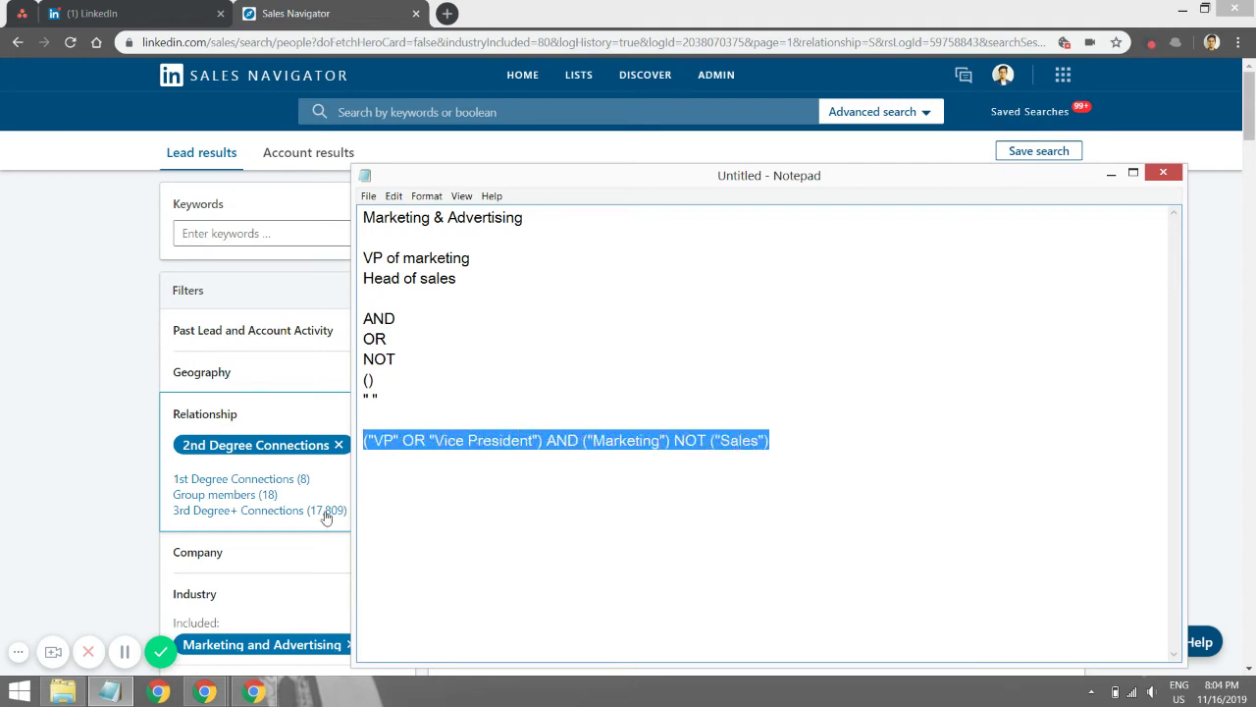
click(33, 524)
scroll(33, 524, down, 4)
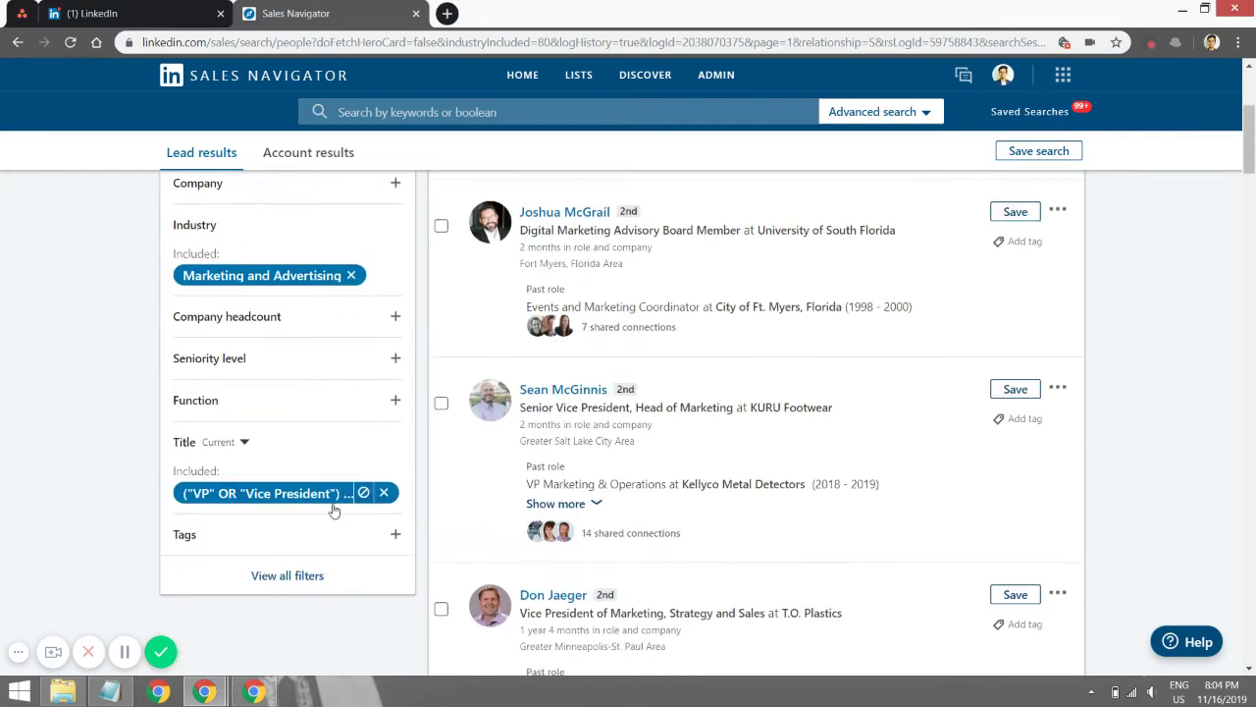
click(384, 492)
scroll(229, 566, down, 2)
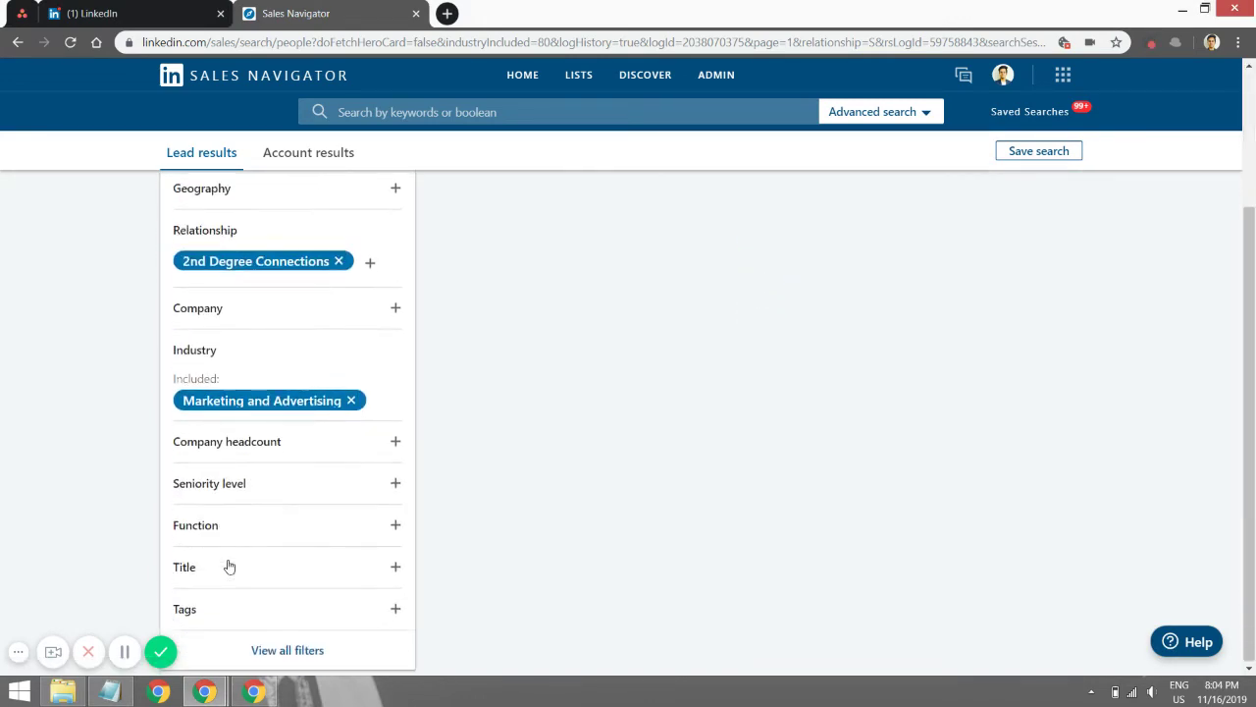
click(217, 569)
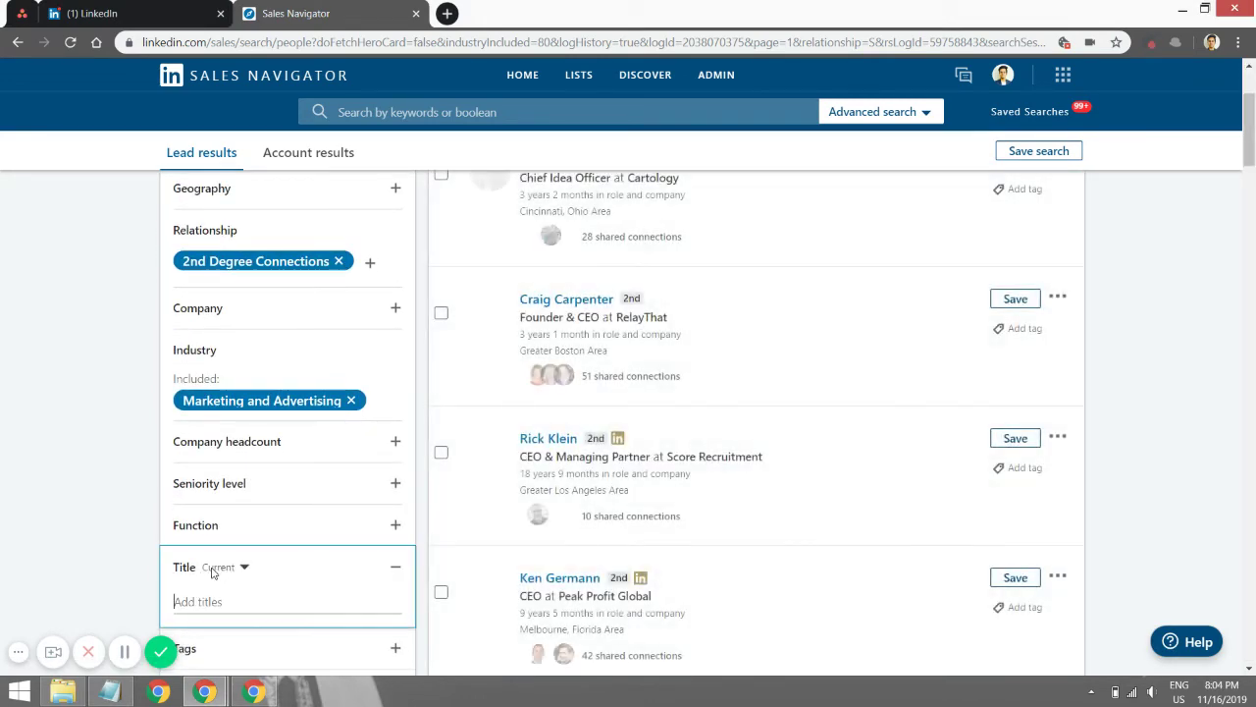
key(ctrl+v)
key(Return)
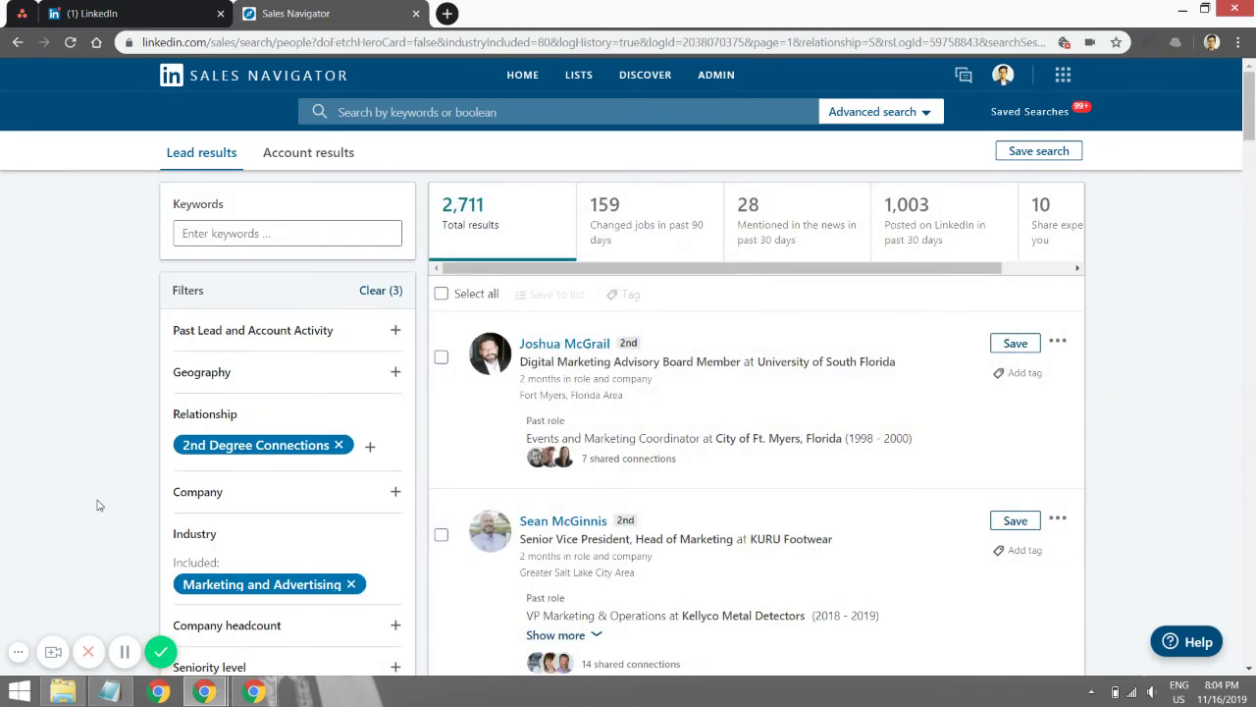
scroll(700, 361, down, 1)
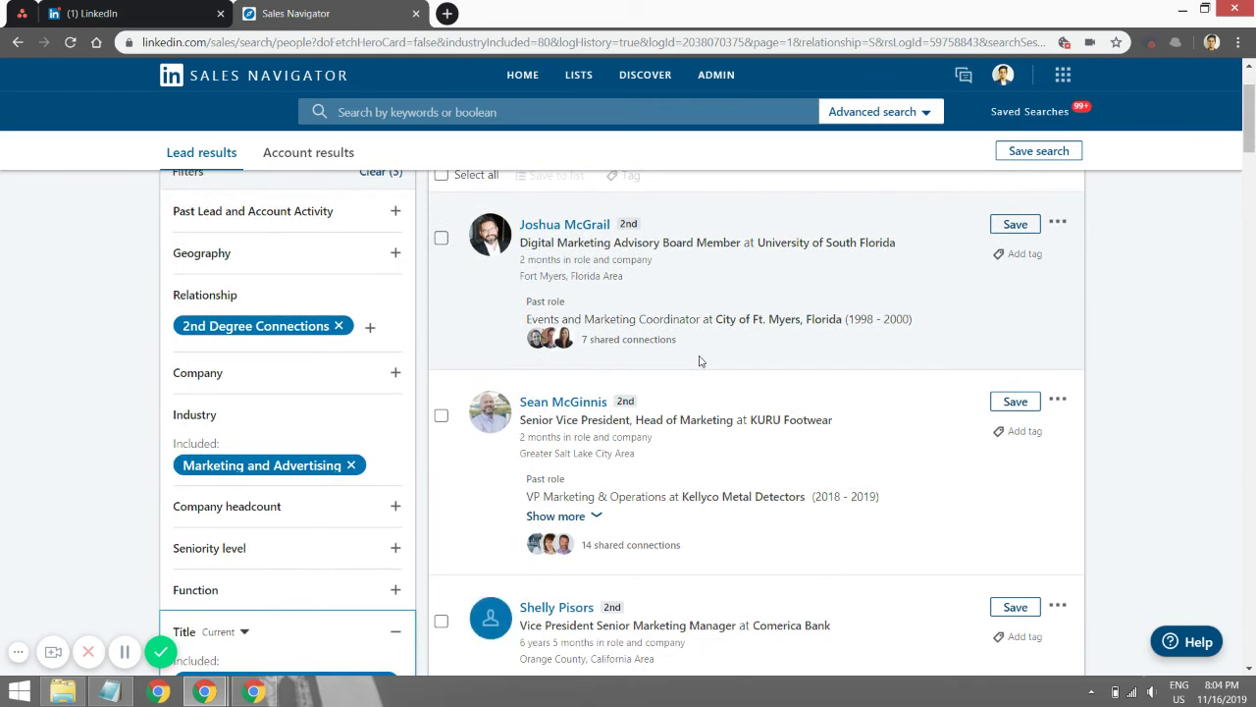
scroll(699, 361, down, 1)
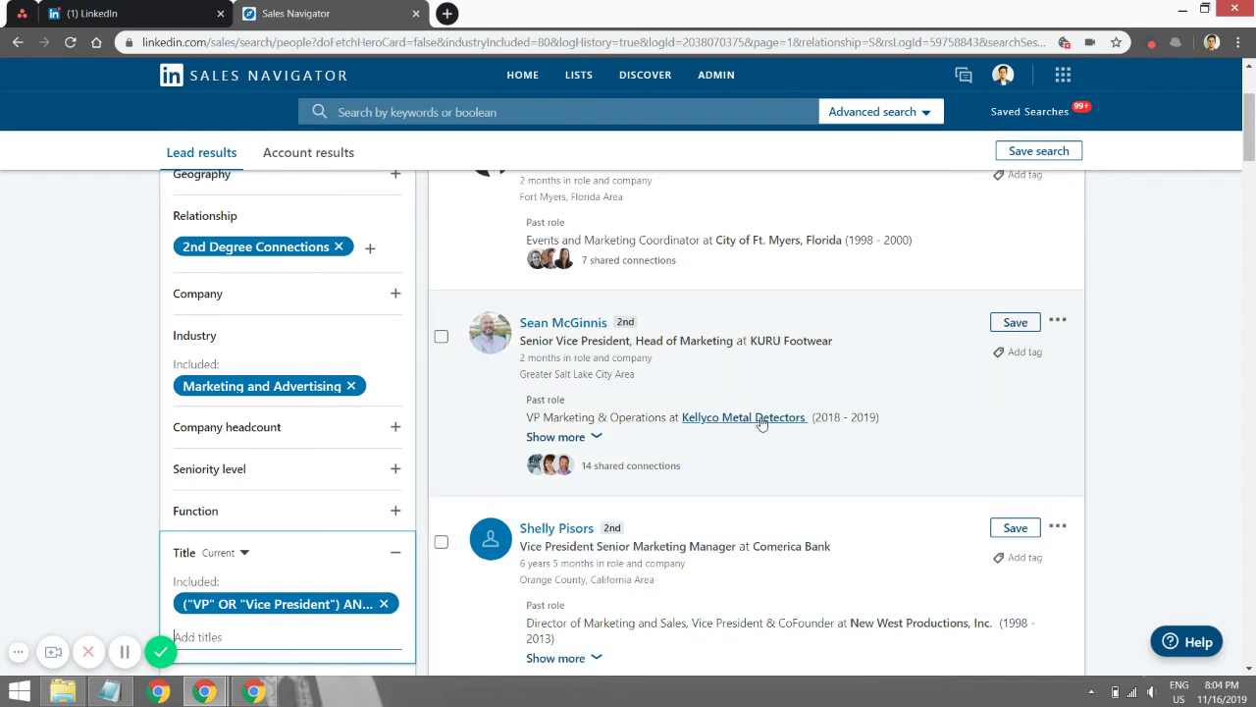
scroll(782, 444, down, 1)
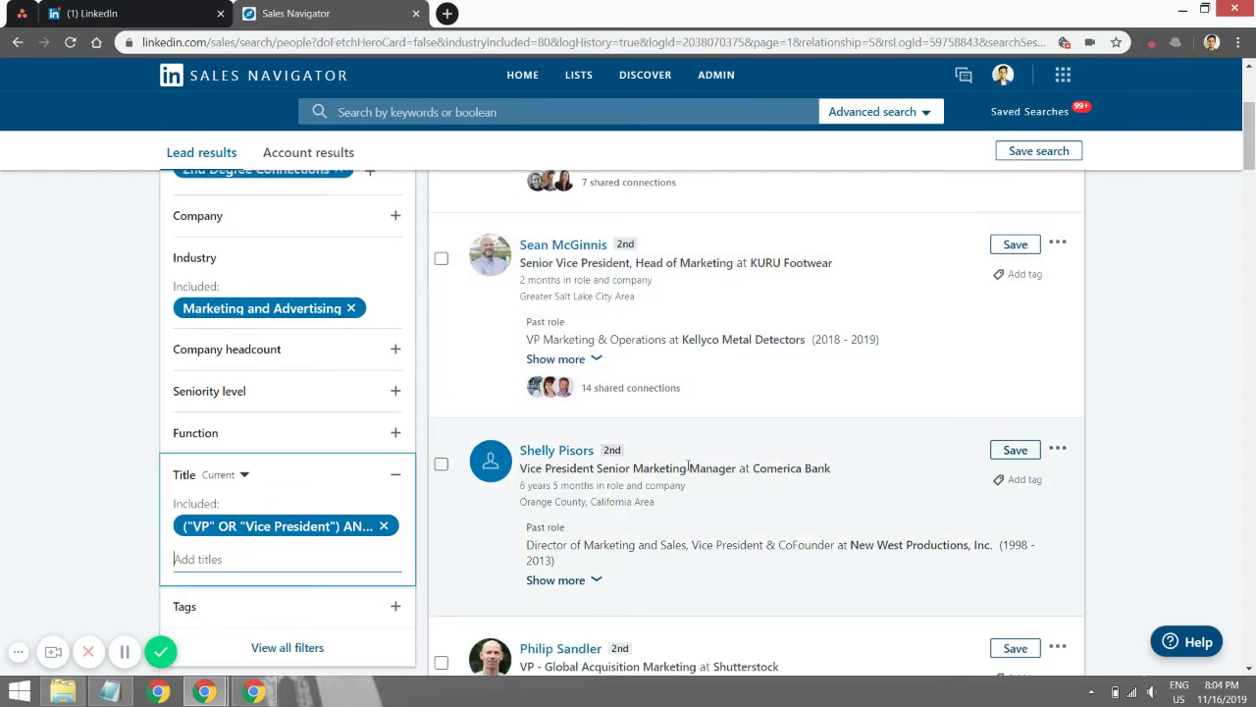
scroll(688, 467, down, 3)
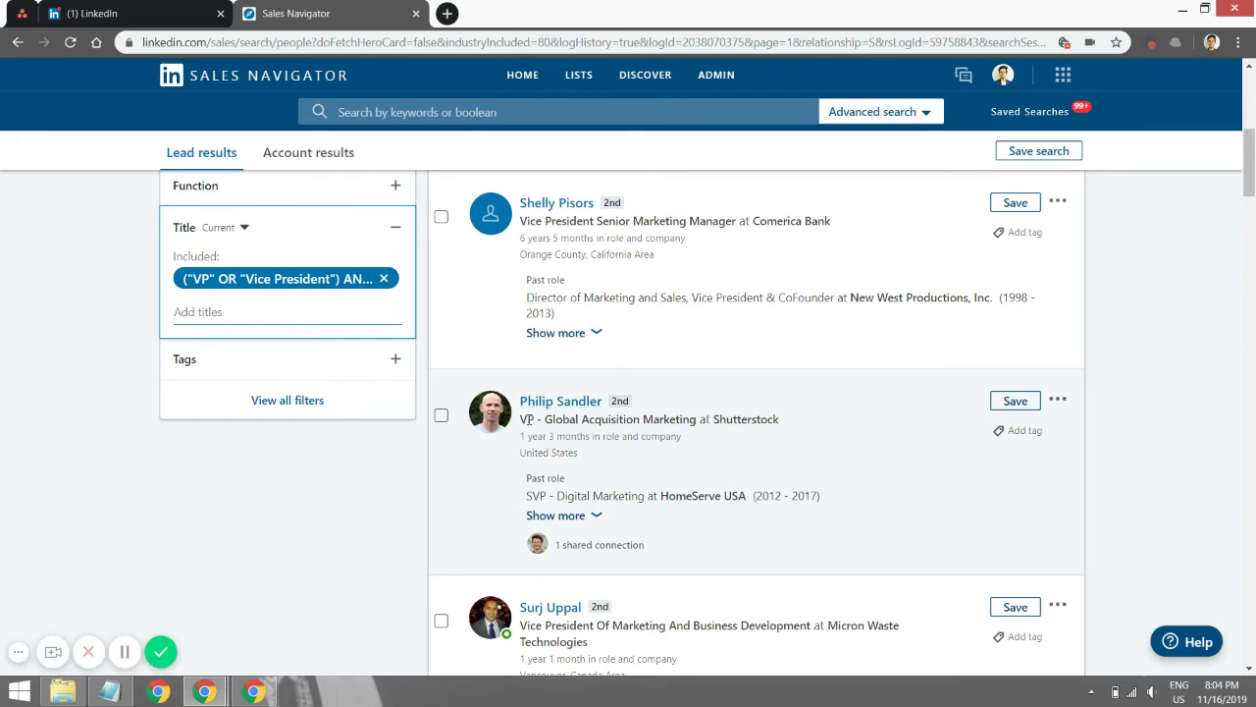
Switch to Notepad and cut the complete Boolean title string from below the operator list
click(110, 692)
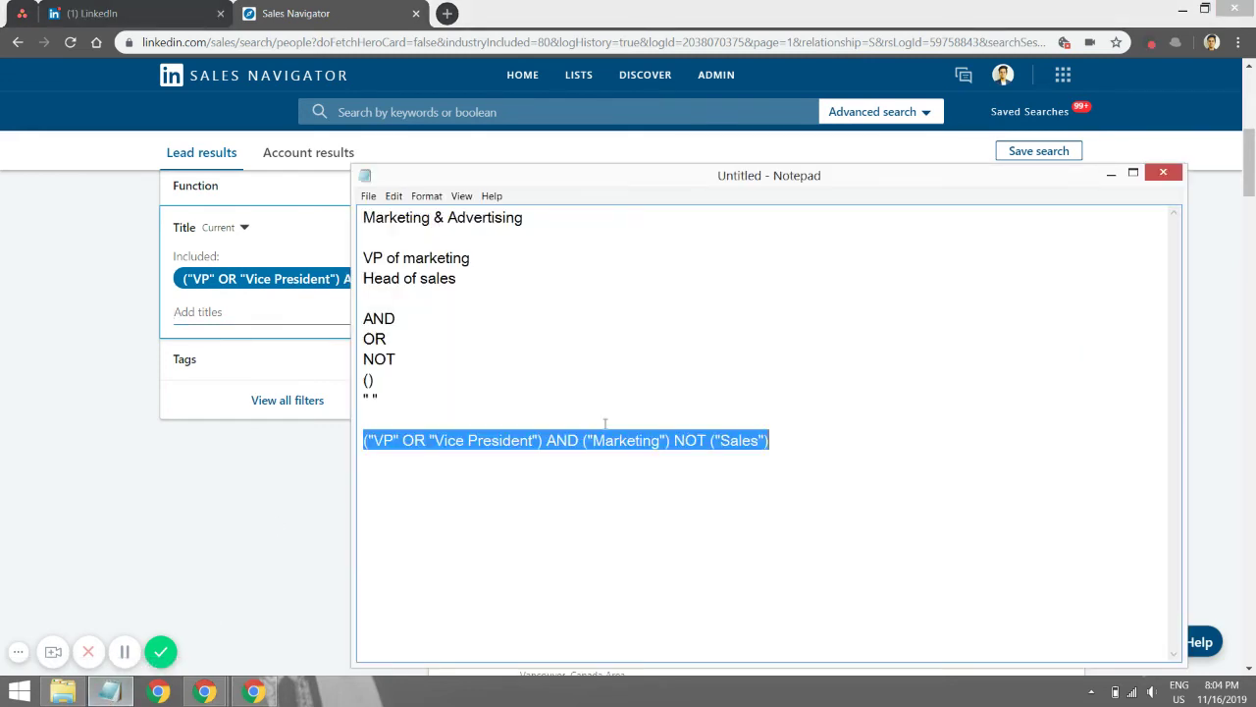
click(381, 440)
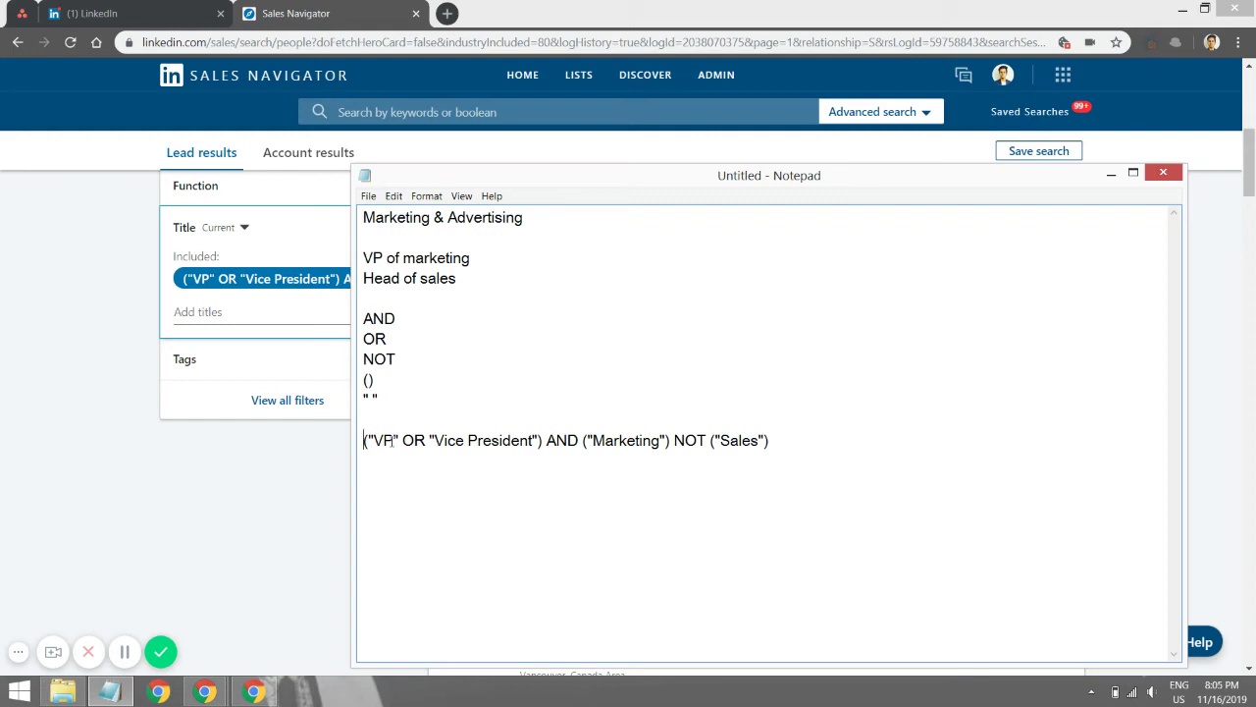
key(Home)
key(shift+Right)
key(shift+Right)
key(shift+Right)
key(shift+Right)
key(shift+Right)
key(shift+Right)
key(shift+Right)
key(shift+Right)
key(shift+Right)
key(shift+Right)
key(shift+Right)
key(shift+Right)
key(shift+Right)
key(shift+Right)
key(shift+Right)
key(shift+Right)
key(shift+Right)
key(shift+Right)
key(shift+Right)
key(shift+Right)
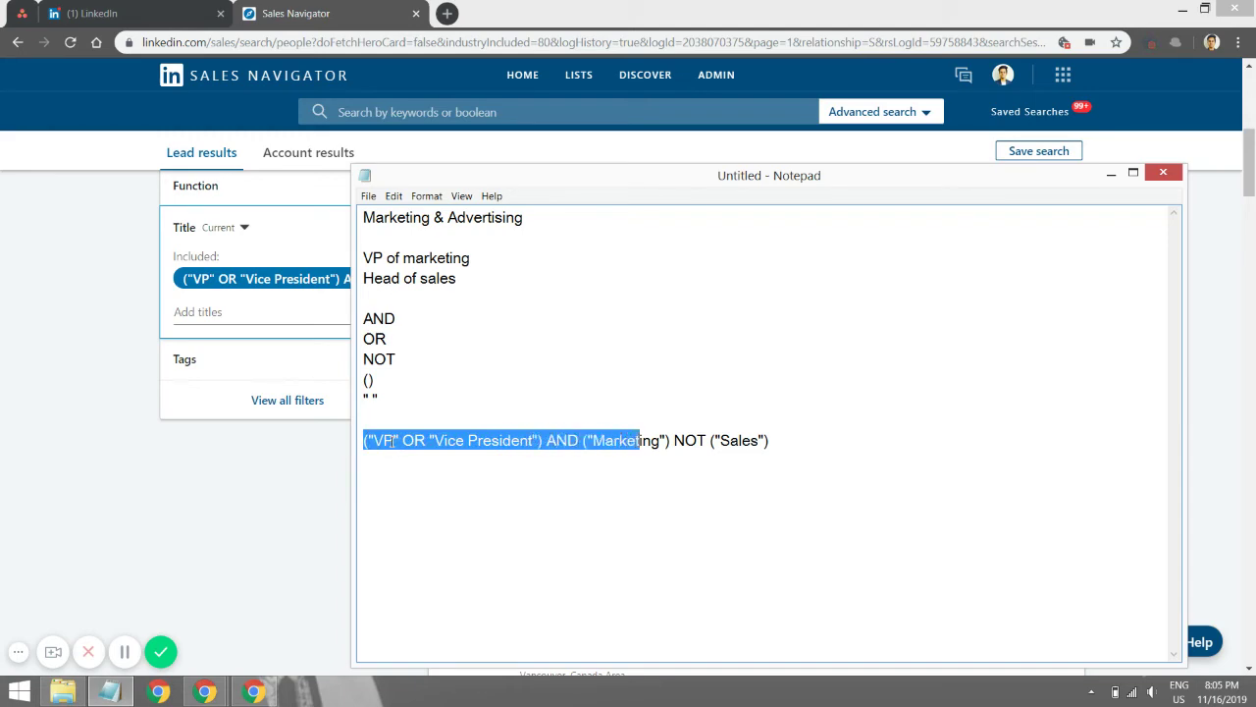
key(shift+Right)
key(shift+Right)
key(shift+Right)
key(shift+Right)
key(shift+Right)
key(ctrl+x)
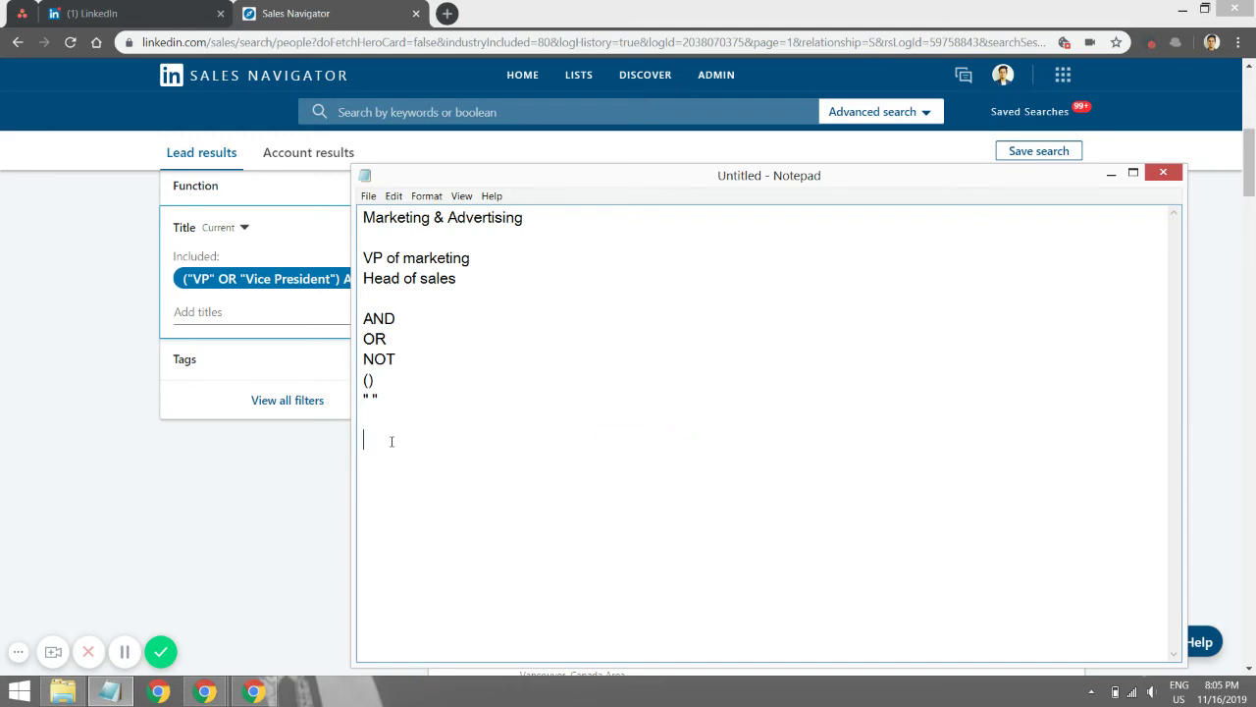
Return to Sales Navigator and clear all filters of the lead search
click(104, 435)
scroll(271, 367, up, 5)
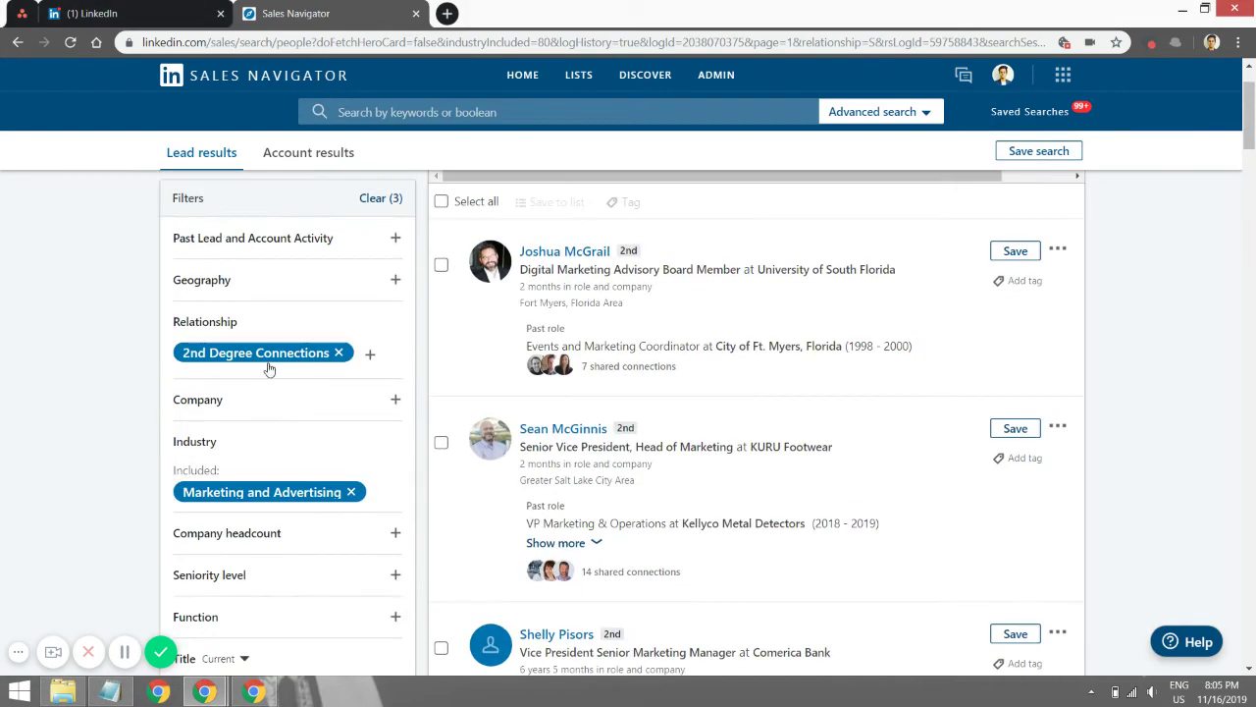
click(361, 252)
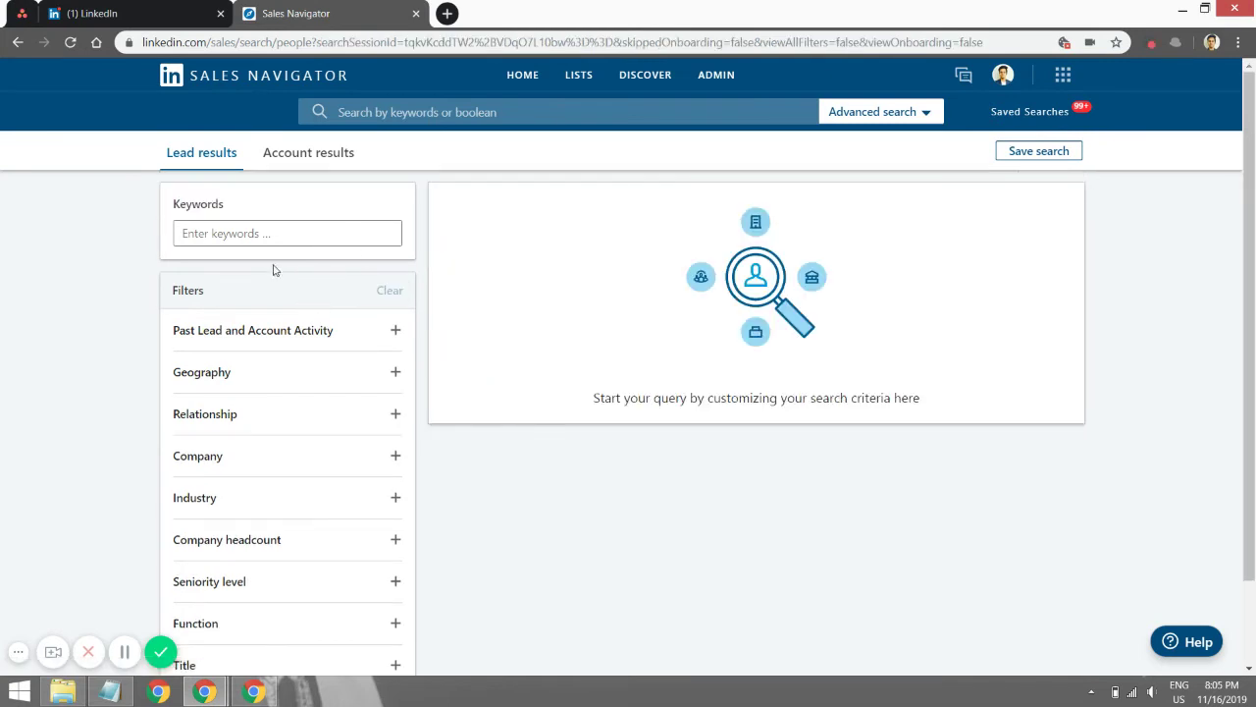
Filter the leads by the geography India and the industry Information Technology and Services
click(326, 378)
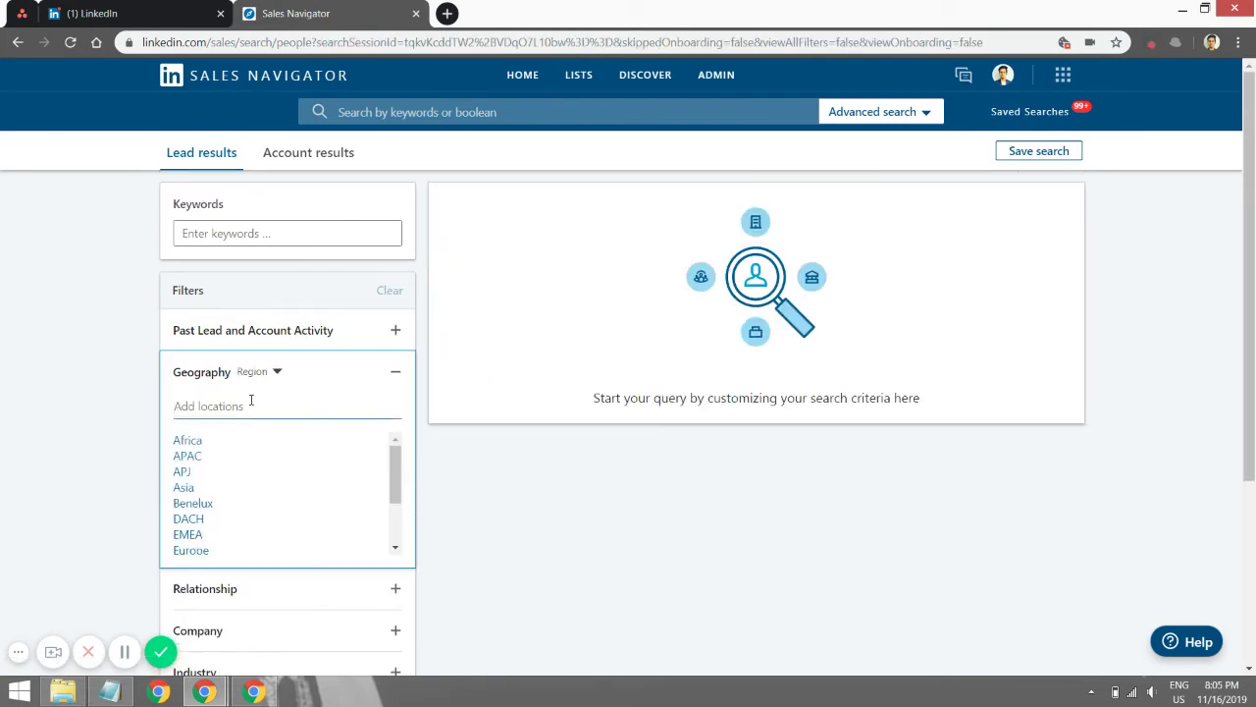
text(India)
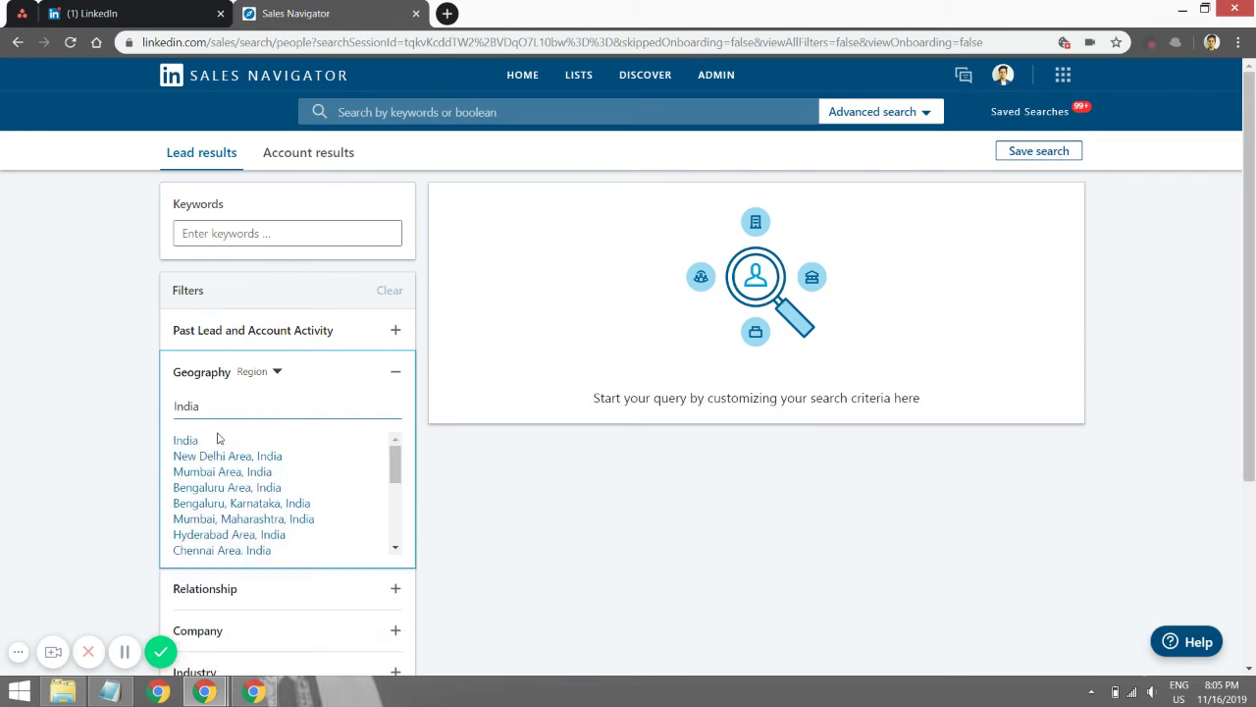
click(187, 441)
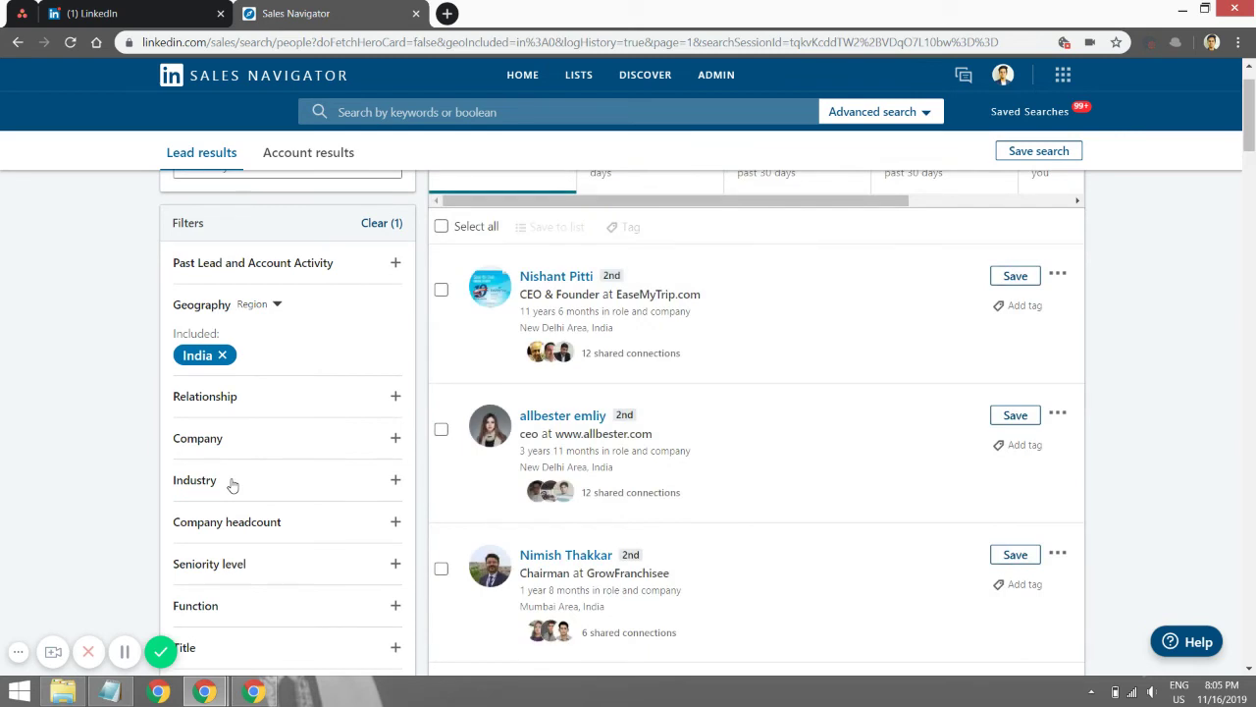
click(231, 482)
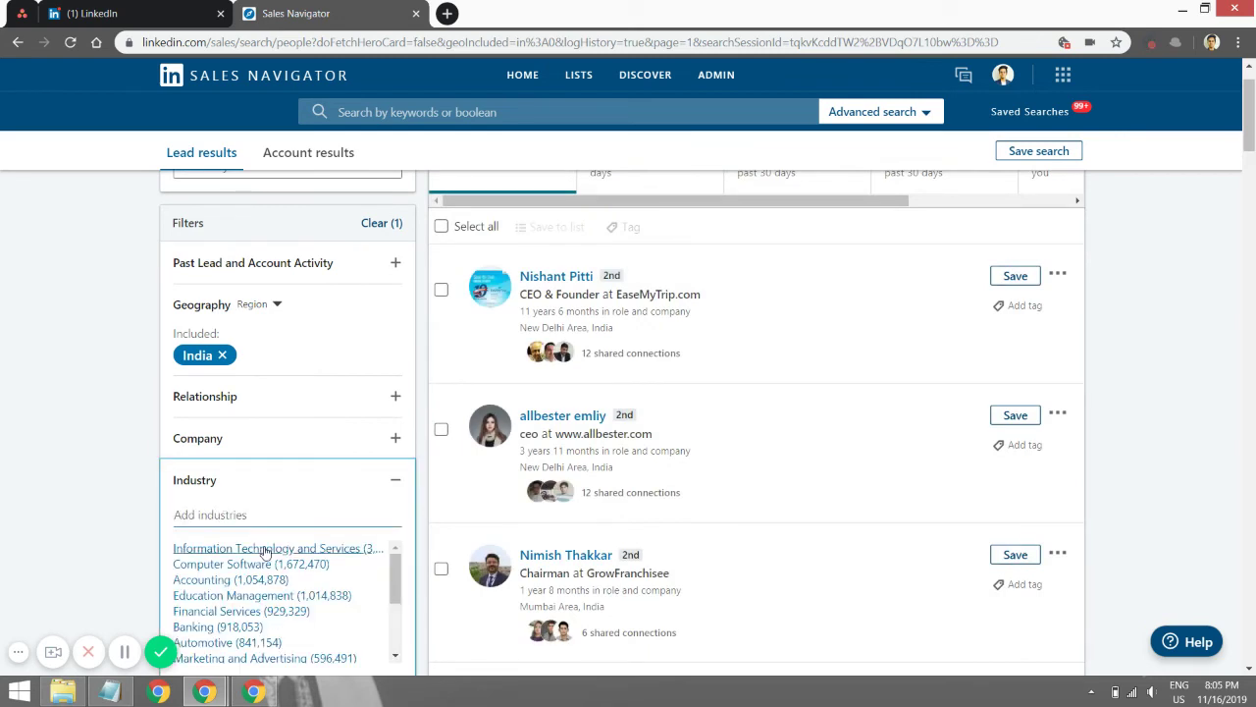
click(252, 548)
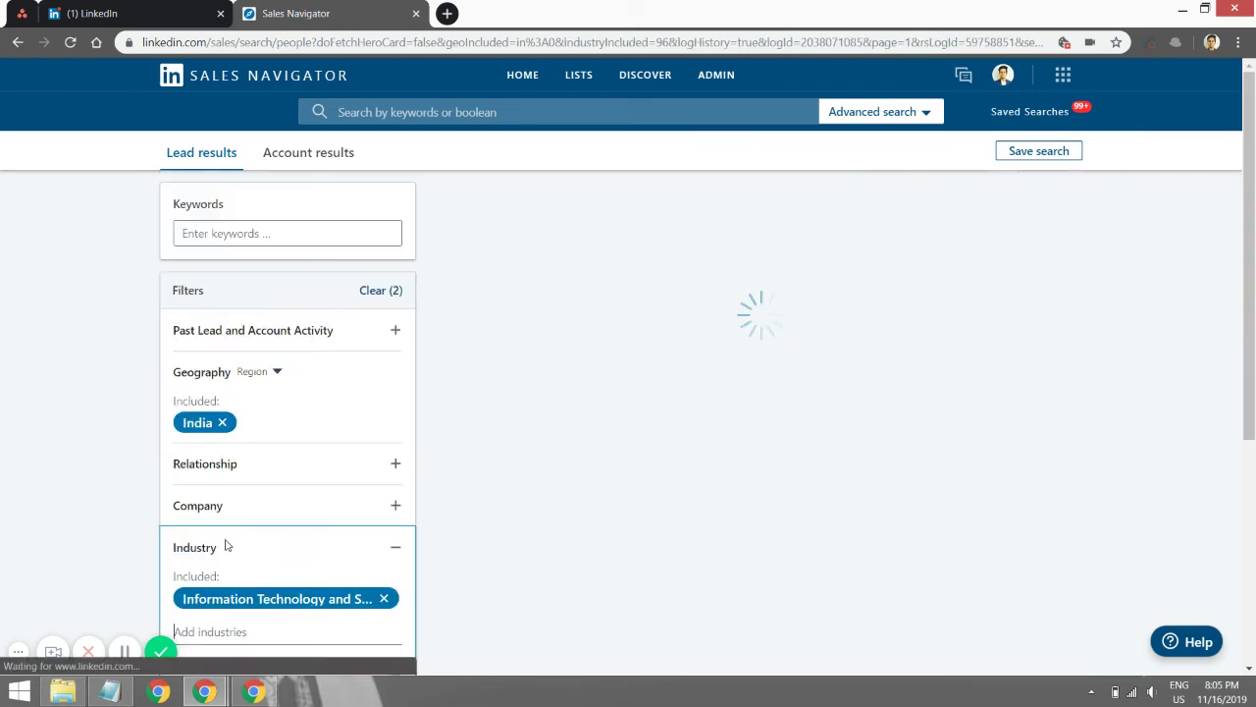
click(390, 543)
Limit the lead search to 2nd Degree Connections in the Relationship filter
scroll(177, 567, down, 2)
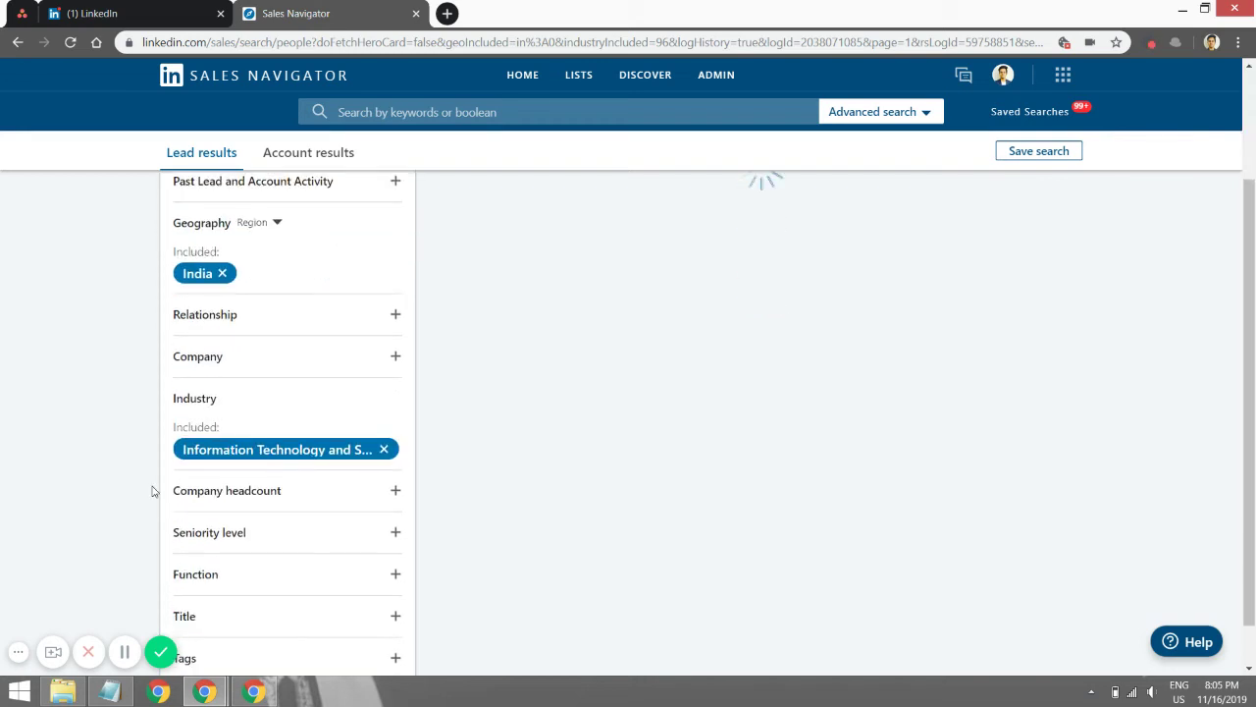
scroll(154, 491, down, 1)
click(319, 315)
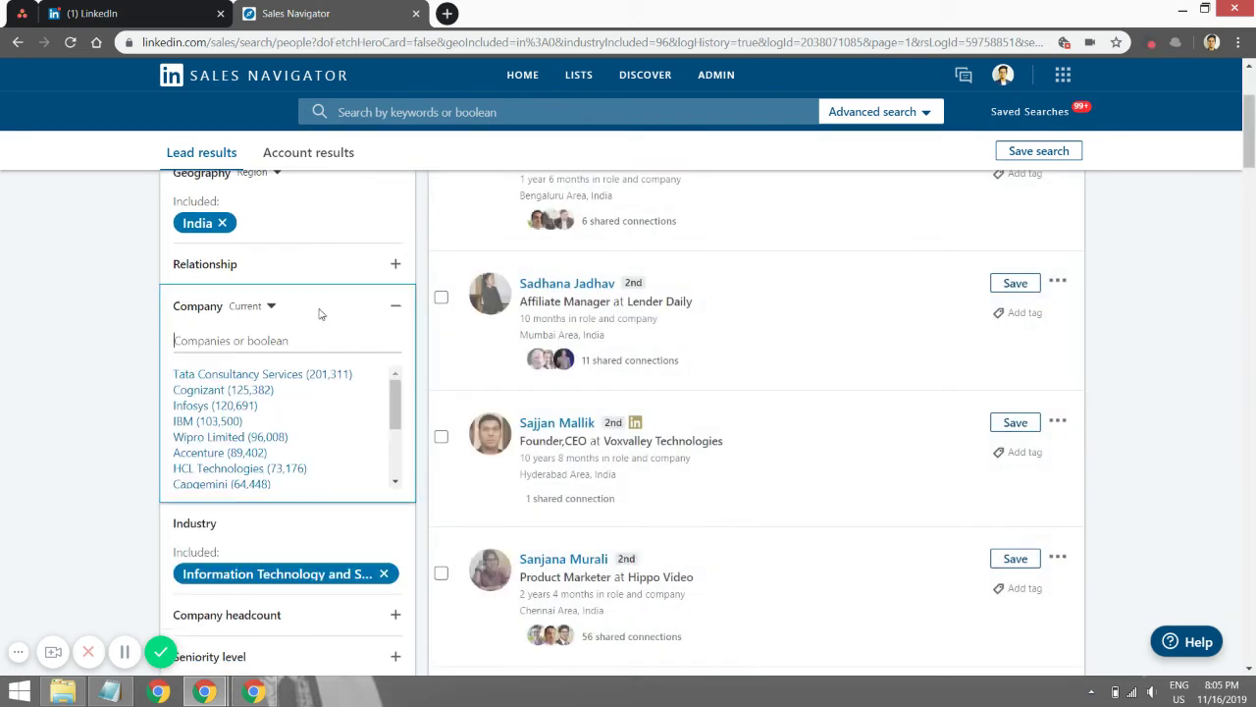
click(33, 383)
click(396, 263)
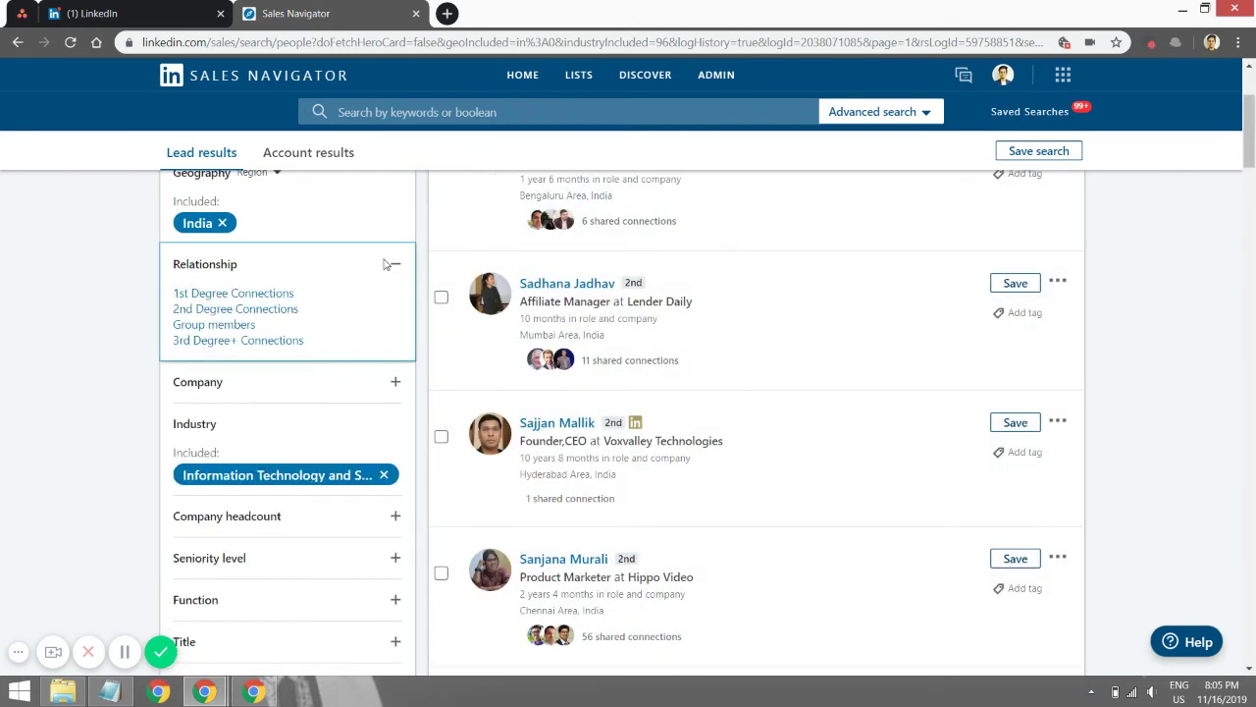
click(235, 311)
scroll(31, 519, down, 2)
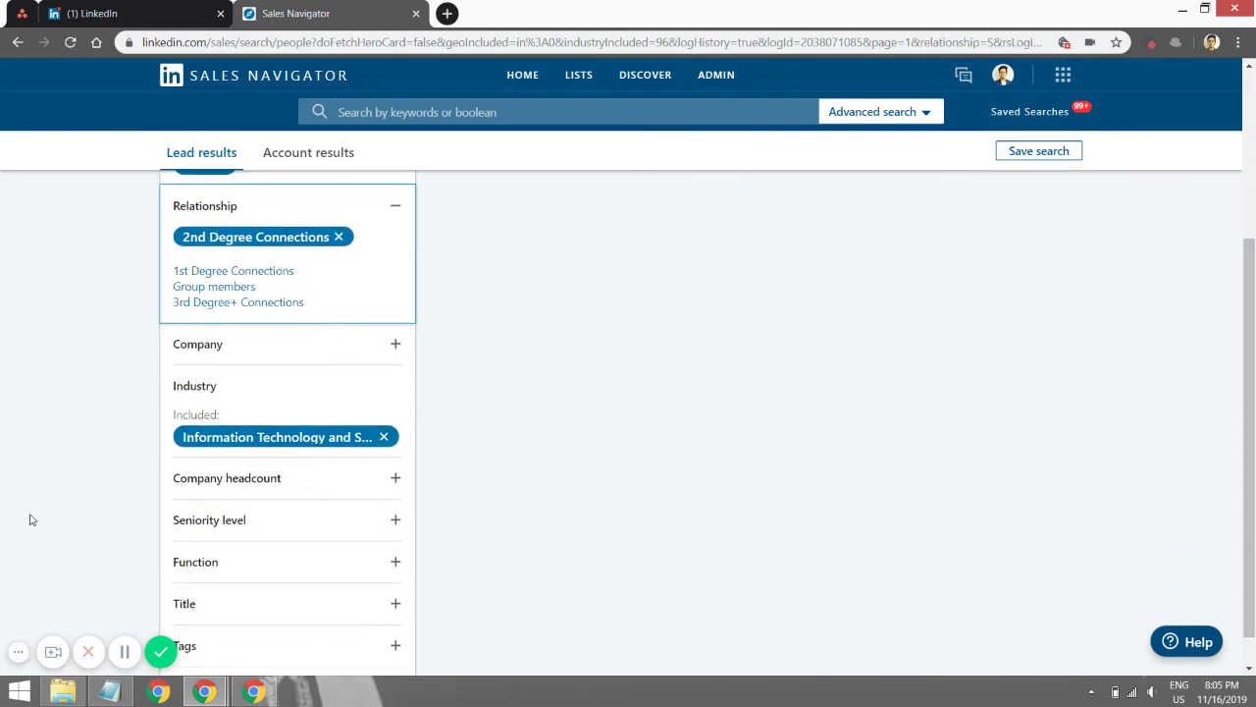
Open the Title filter and review the job titles of the listed leads
scroll(213, 499, down, 2)
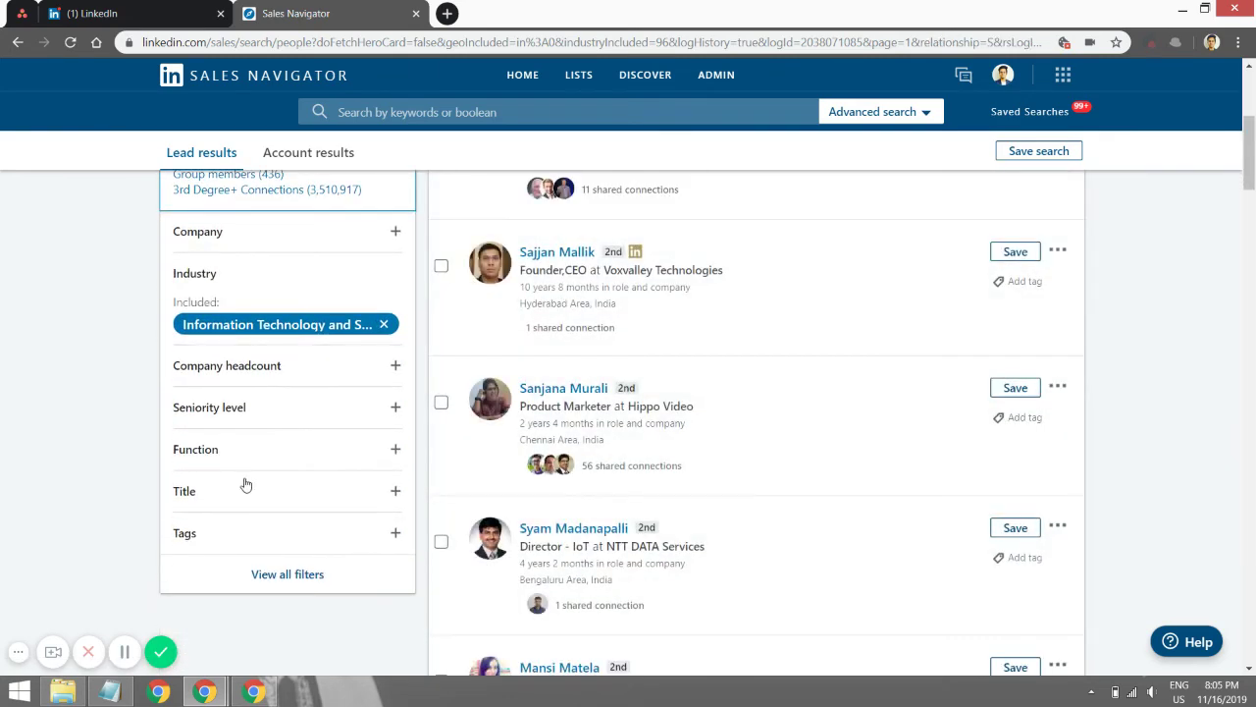
click(245, 482)
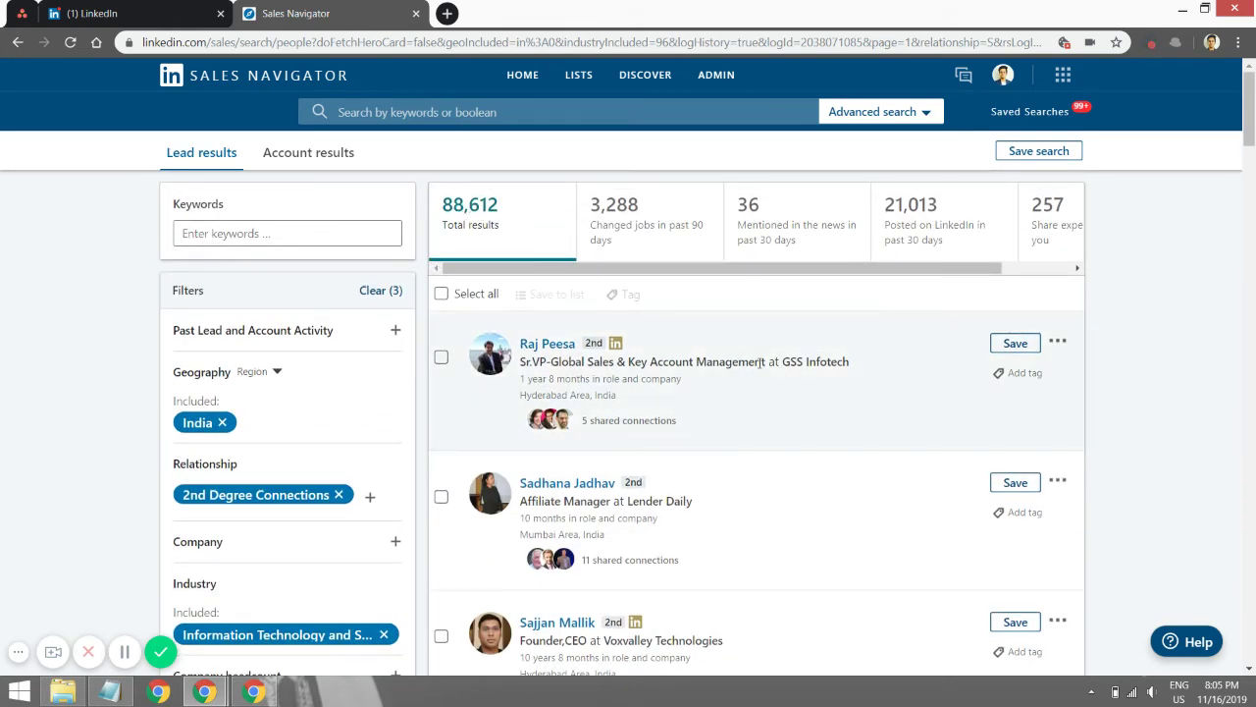
scroll(741, 488, down, 2)
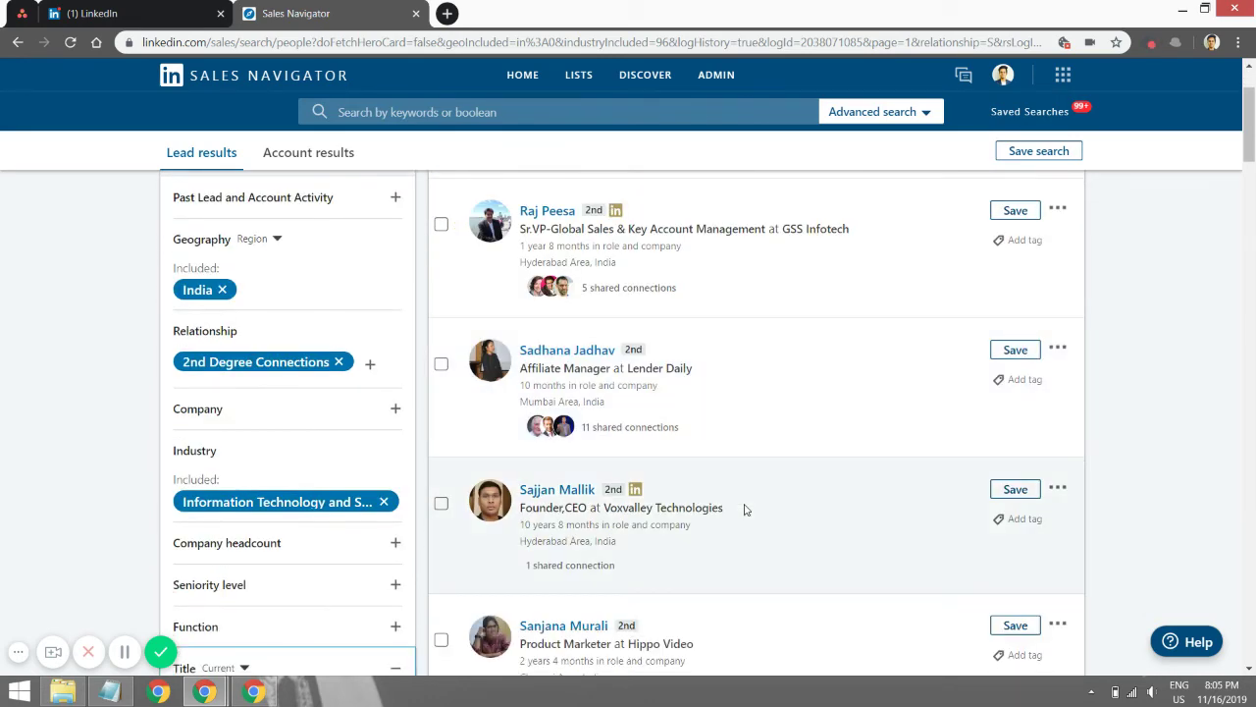
scroll(744, 509, down, 4)
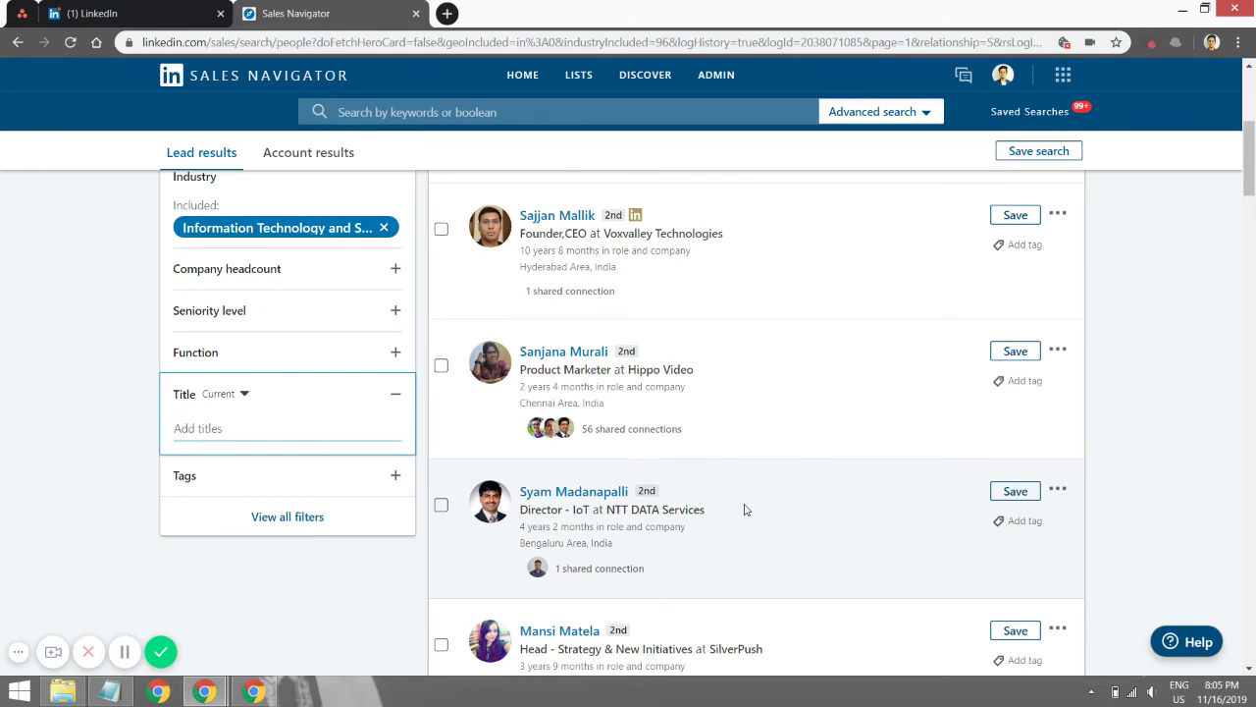
scroll(744, 510, up, 6)
scroll(743, 507, down, 1)
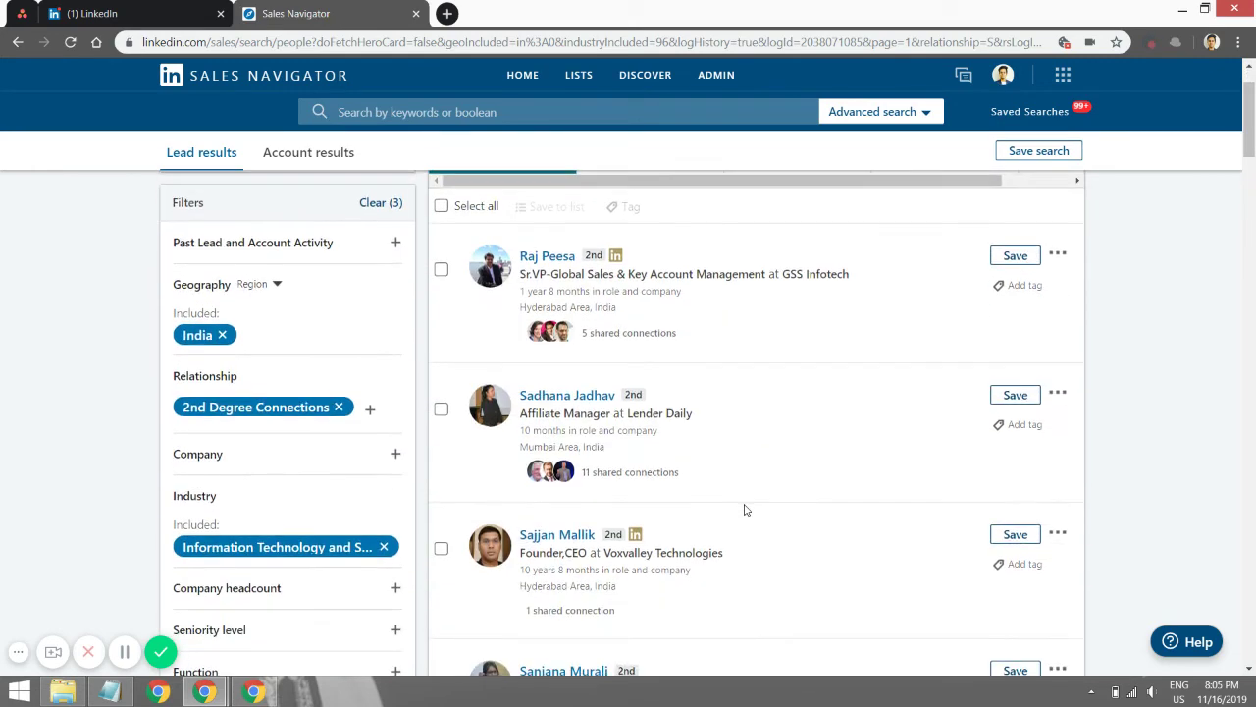
Switch to Notepad and delete all the existing text
key(alt+Tab)
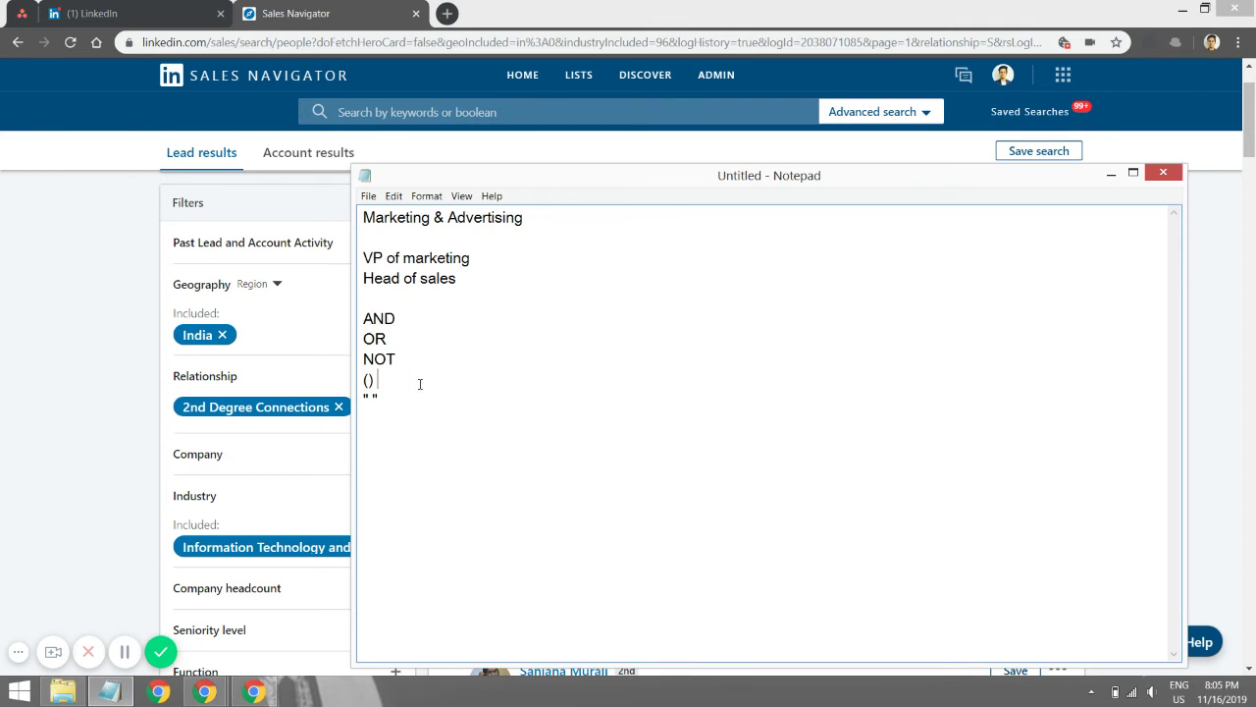
click(420, 384)
key(shift+Up)
key(shift+Up)
click(359, 213)
key(ctrl+a)
key(BackSpace)
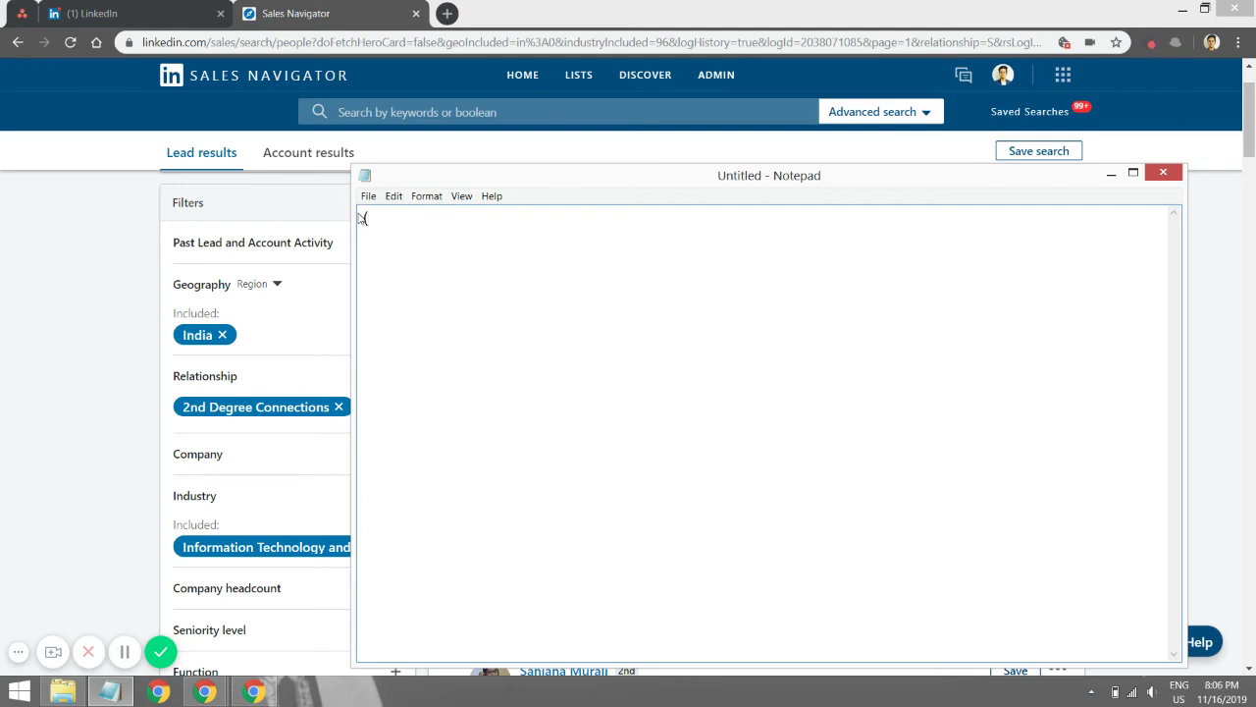
Write the Boolean title string ("Founder" OR "Partner" OR "Owner") in the empty Notepad document
text(("Founder" OR)
key(BackSpace)
key(BackSpace)
key(BackSpace)
text(Par)
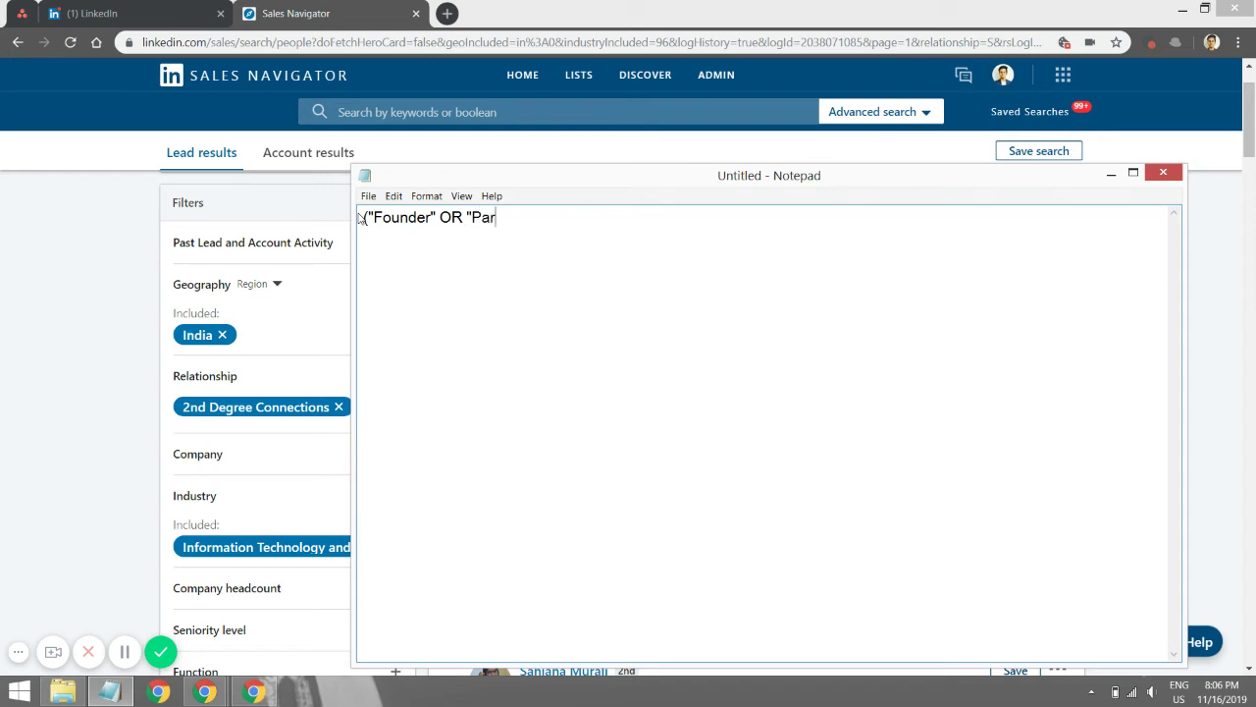
text(tner" OR "Owner)
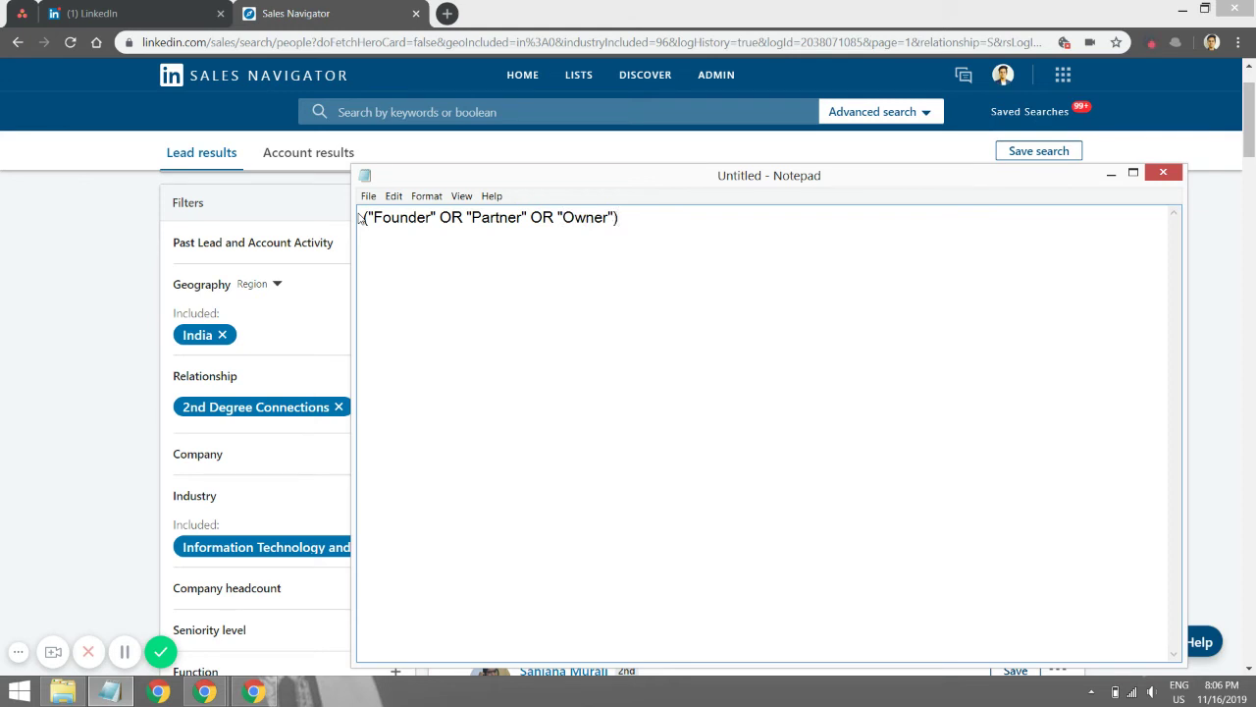
Select and copy the complete Boolean title string in Notepad
click(411, 217)
drag(556, 217, 620, 220)
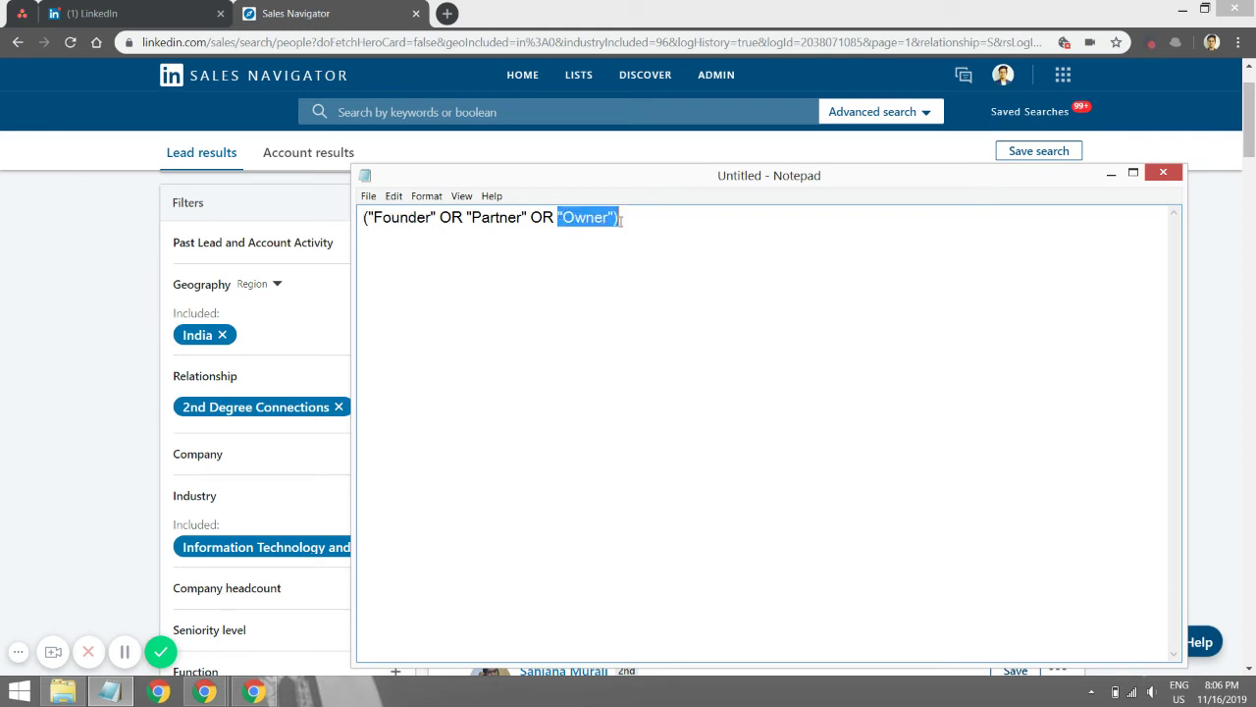
click(620, 219)
key(shift+Left)
key(shift+Left)
key(shift+Left)
key(shift+Left)
key(shift+Left)
key(shift+Left)
key(shift+Left)
key(shift+Left)
key(shift+Left)
key(shift+Left)
key(shift+Left)
key(shift+Left)
key(shift+Left)
key(shift+Left)
key(shift+Left)
key(shift+Left)
key(shift+Left)
key(shift+Left)
key(shift+Left)
key(shift+Left)
key(shift+Left)
key(shift+Left)
key(shift+Left)
key(shift+Left)
key(shift+Left)
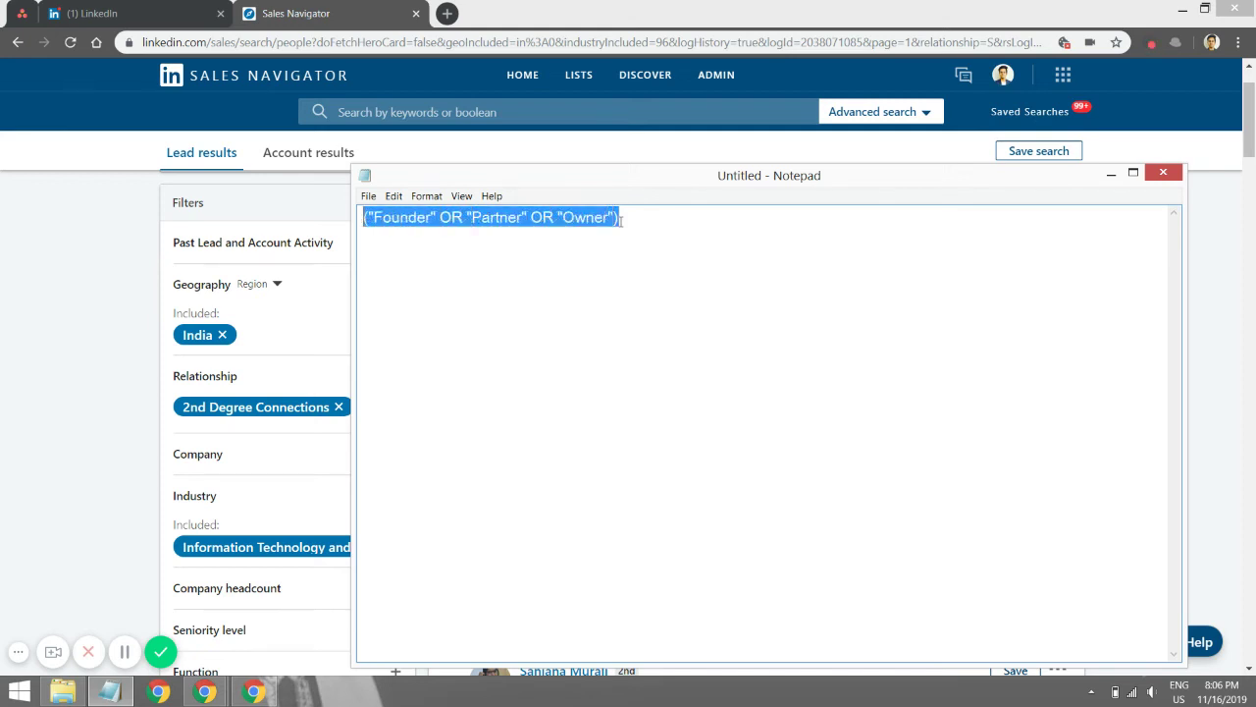
Return to Sales Navigator, apply the copied string ("Founder" OR "Partner" OR "Owner") as the Title filter and review the leads
click(83, 423)
scroll(83, 423, down, 3)
click(216, 455)
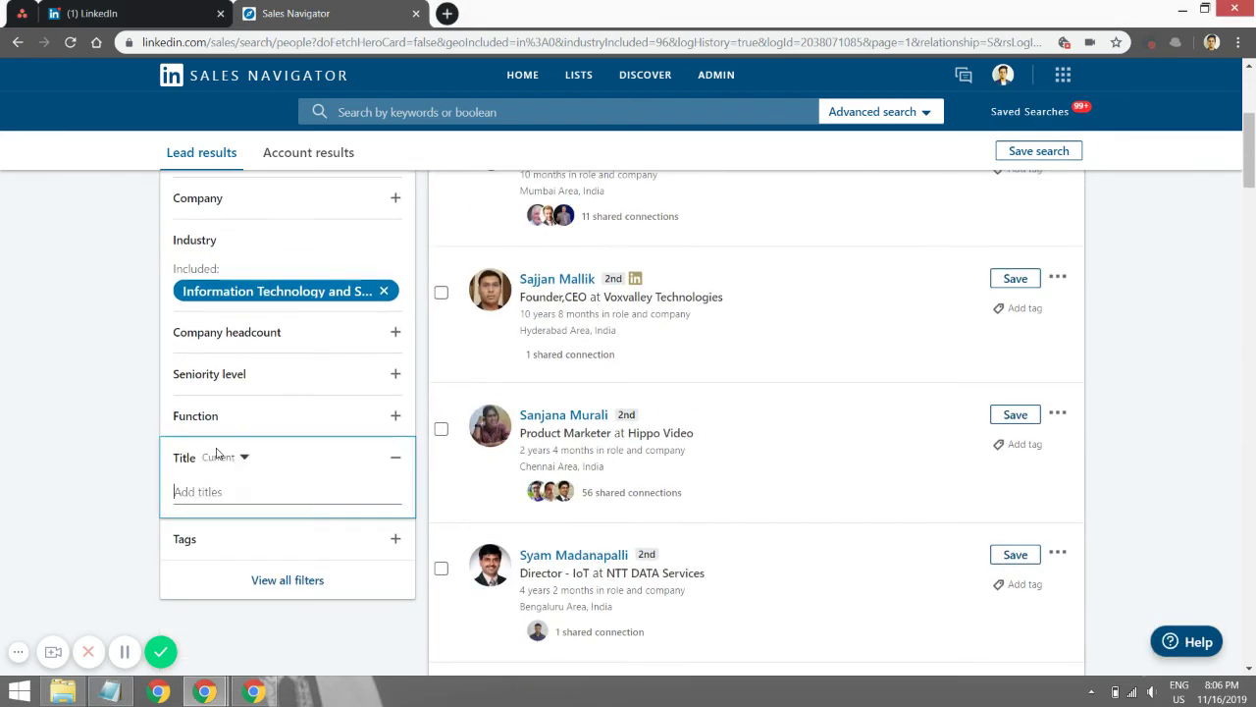
key(ctrl+v)
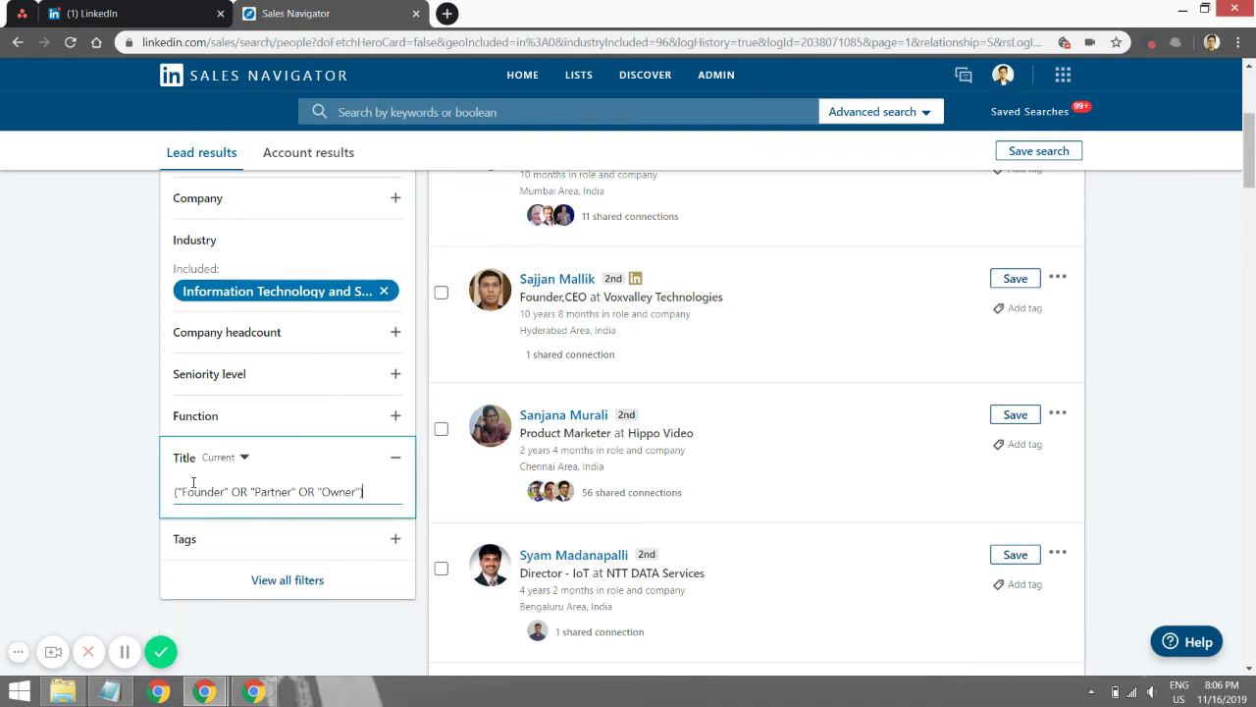
key(Return)
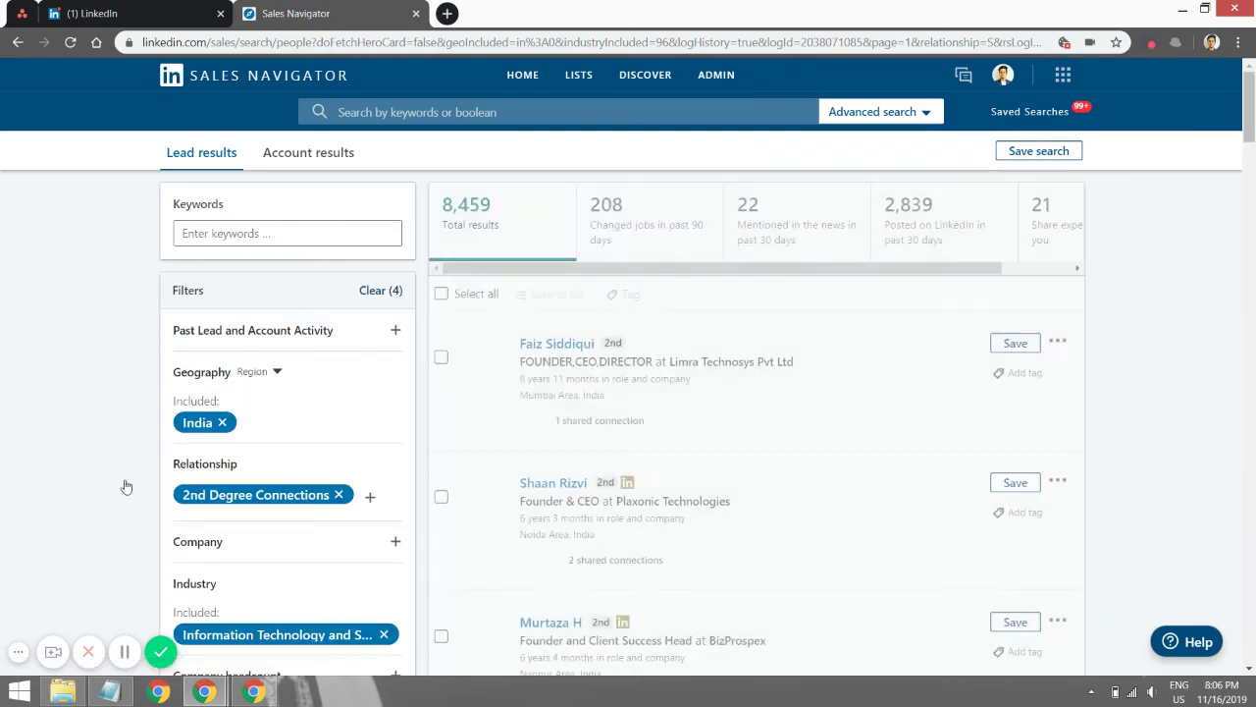
scroll(752, 342, down, 2)
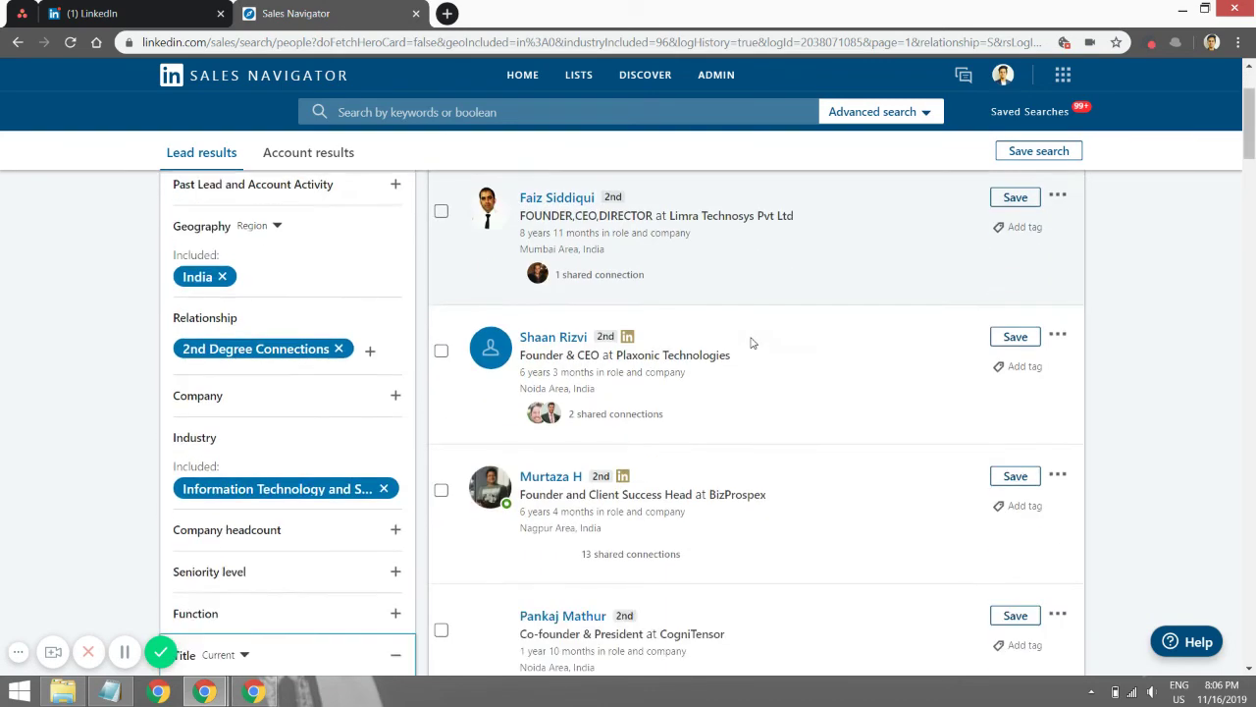
scroll(752, 343, down, 1)
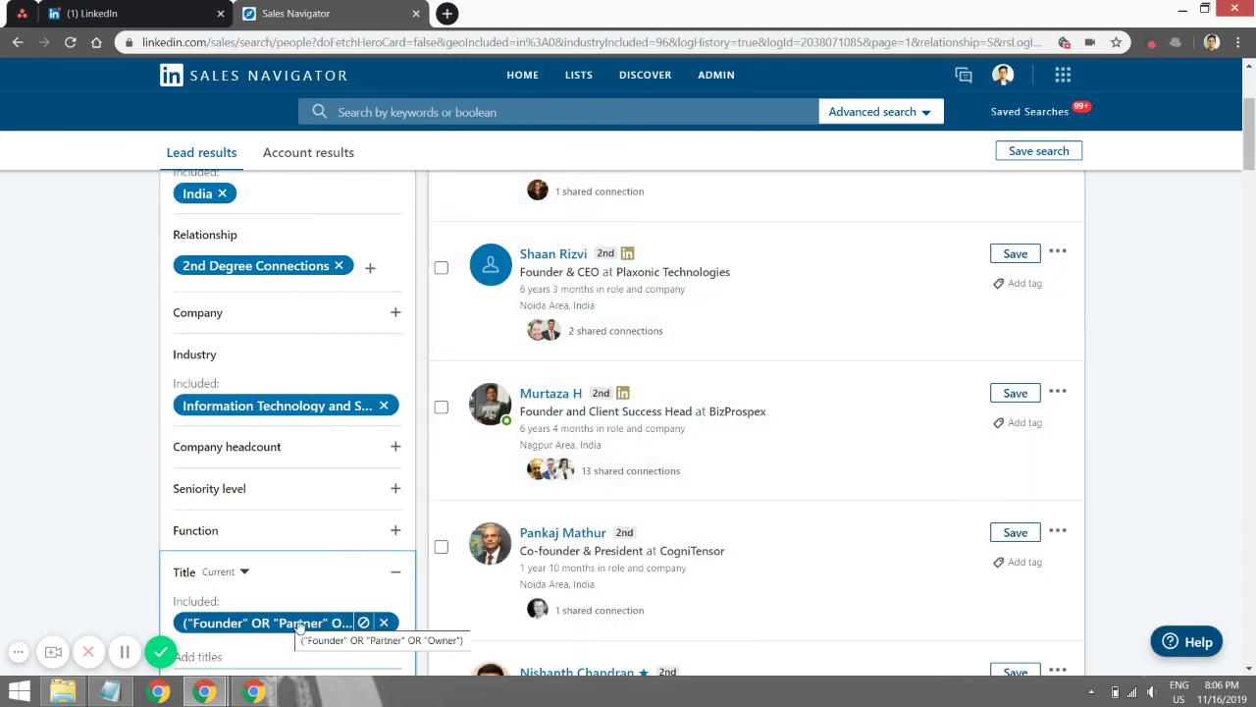
scroll(620, 381, up, 3)
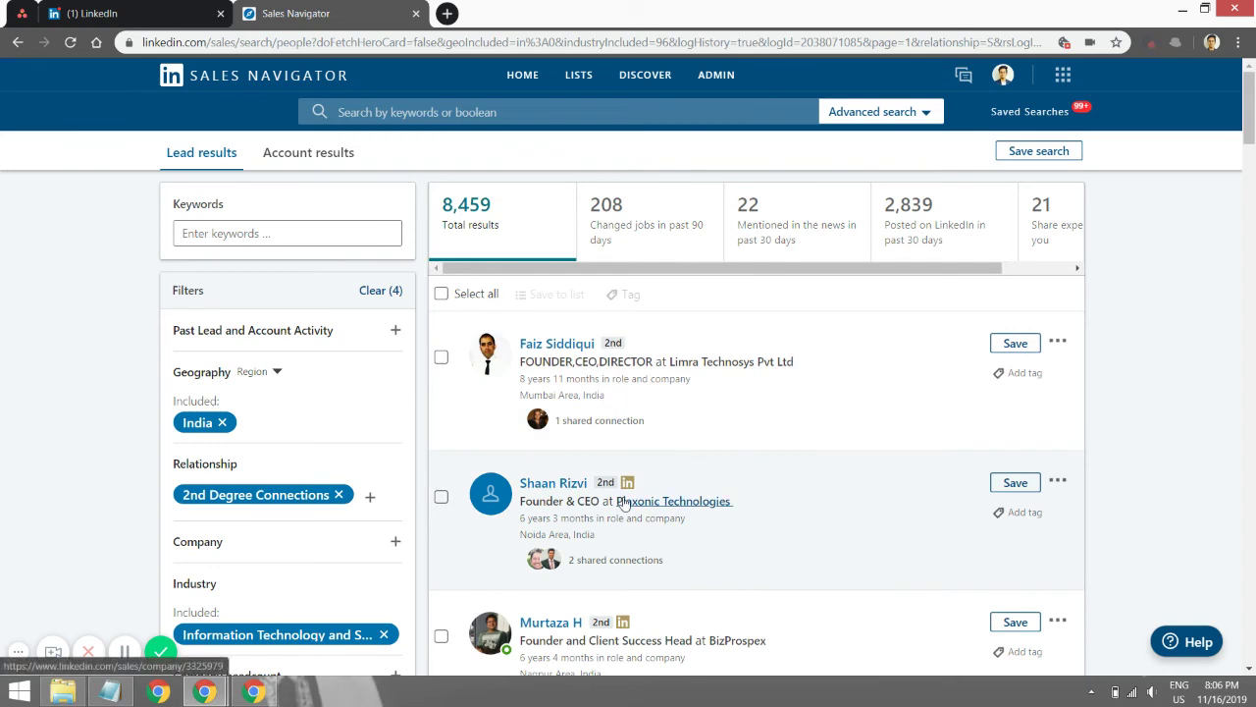
scroll(625, 503, down, 4)
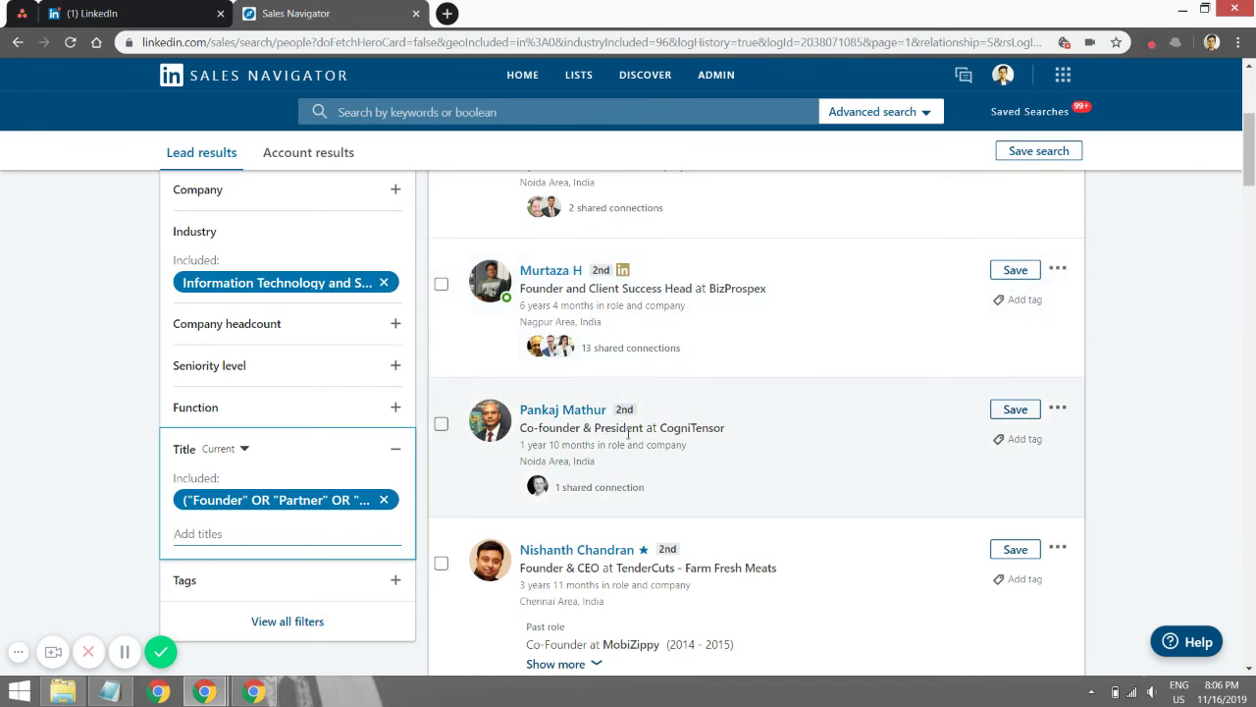
Switch to Notepad and append NOT ("Co-founder" OR "President") to the end of the Boolean title string
click(100, 696)
click(659, 262)
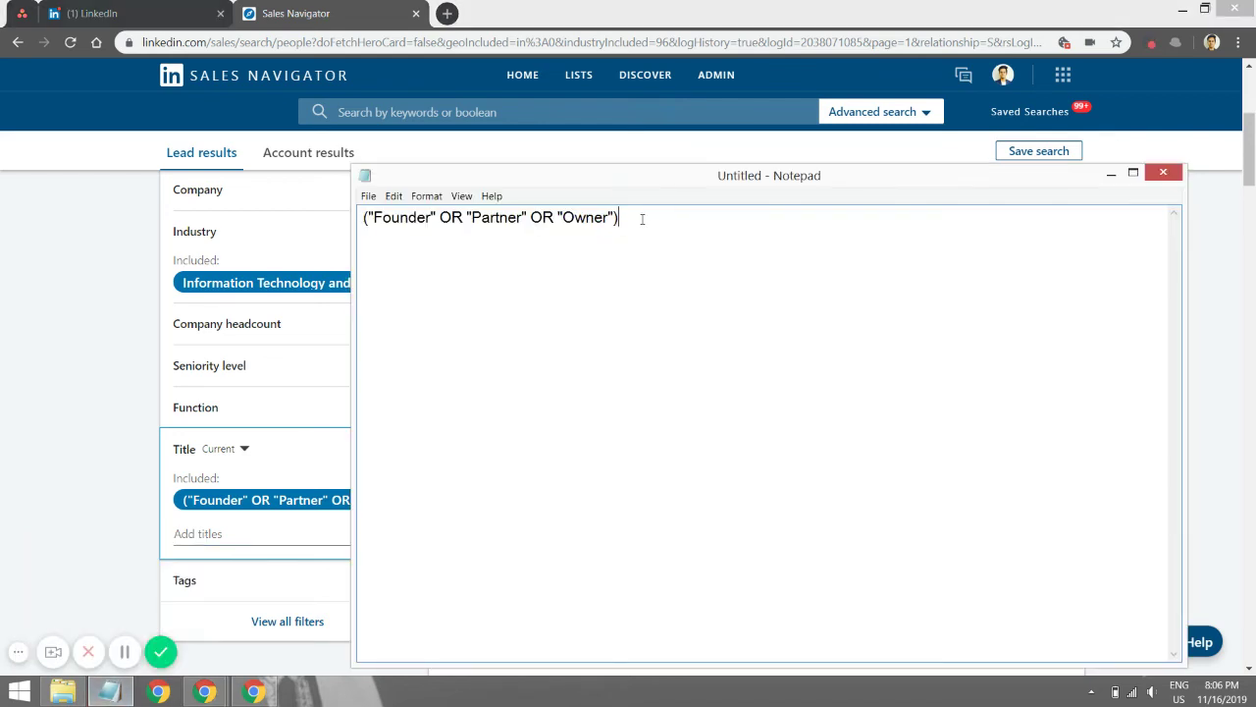
text(NOT ("Co-founder" )
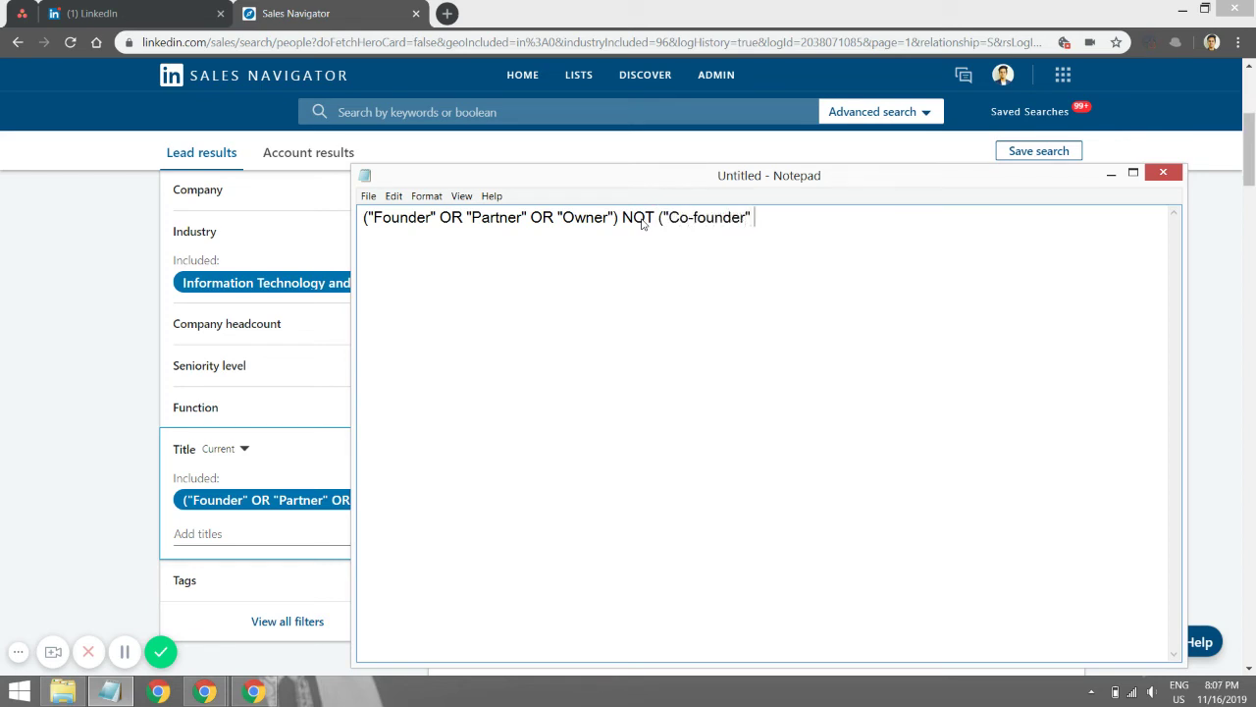
text(OR "PRe)
key(BackSpace)
key(BackSpace)
text(resident")
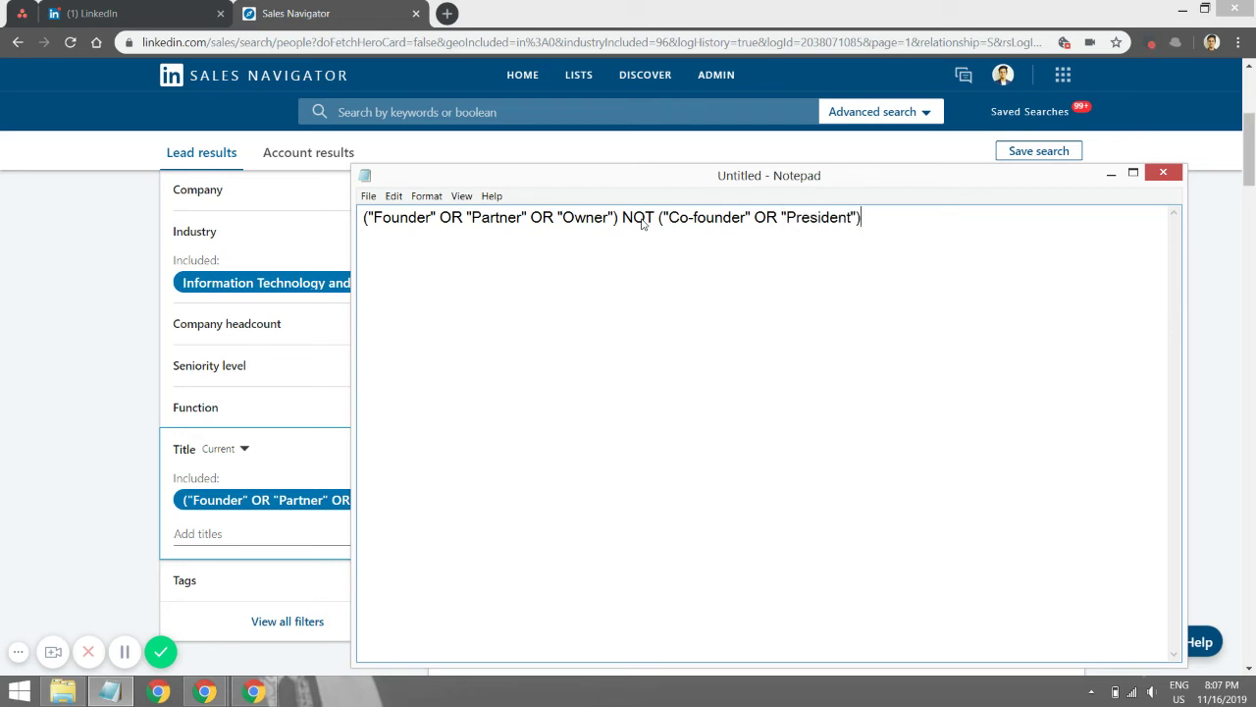
Replace the Sales Navigator Title filter with ("Founder" OR "Partner" OR "Owner") NOT ("Co-founder" OR "President") copied from Notepad and review the leads
key(ctrl+a)
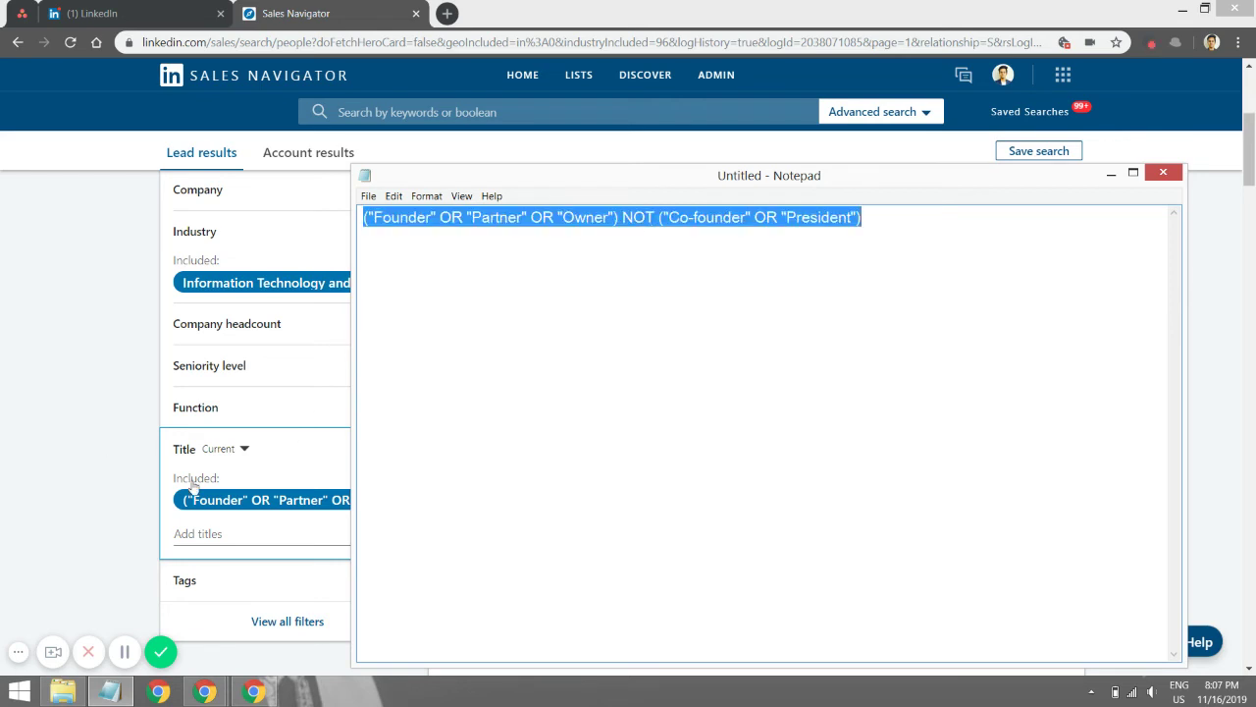
click(257, 523)
click(384, 499)
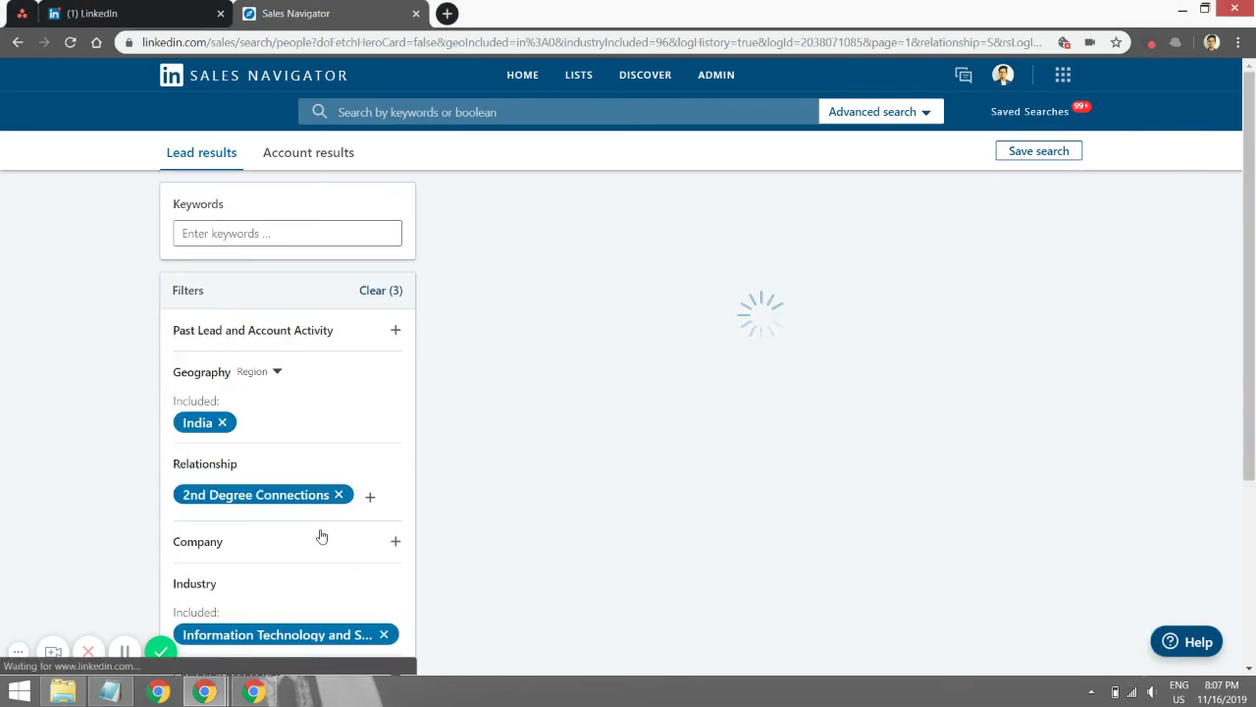
scroll(268, 582, down, 3)
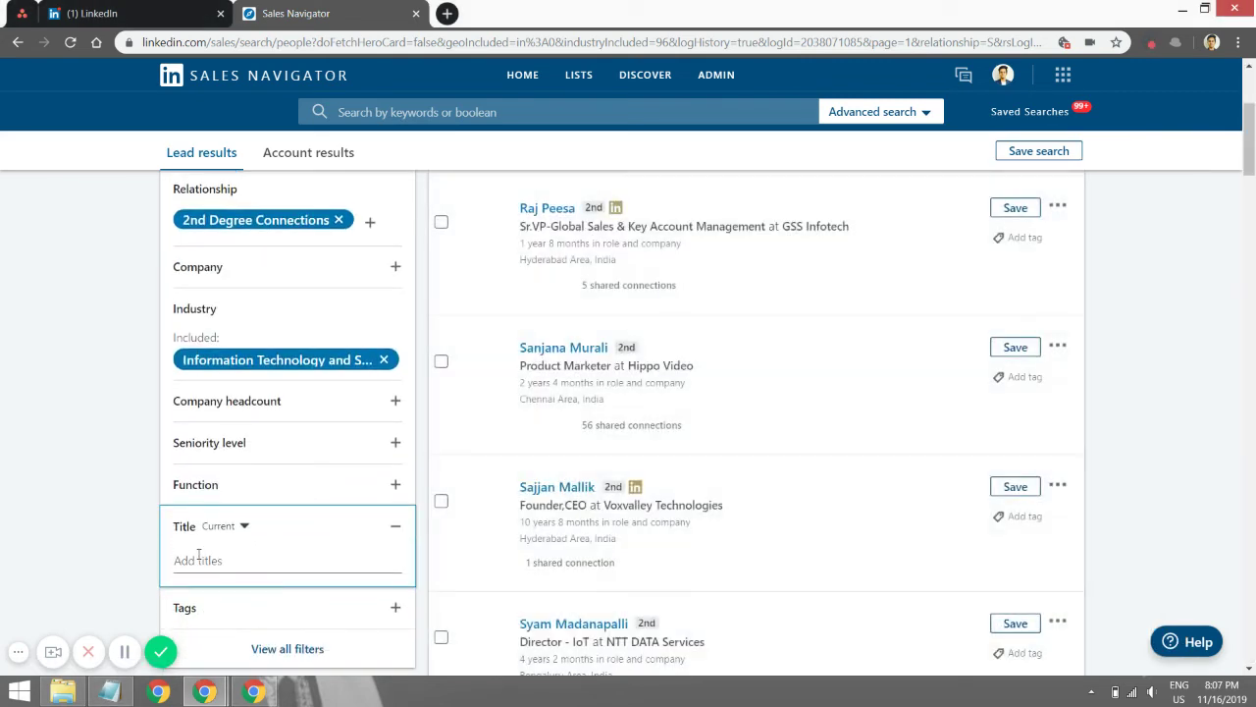
click(198, 555)
key(ctrl+v)
key(Return)
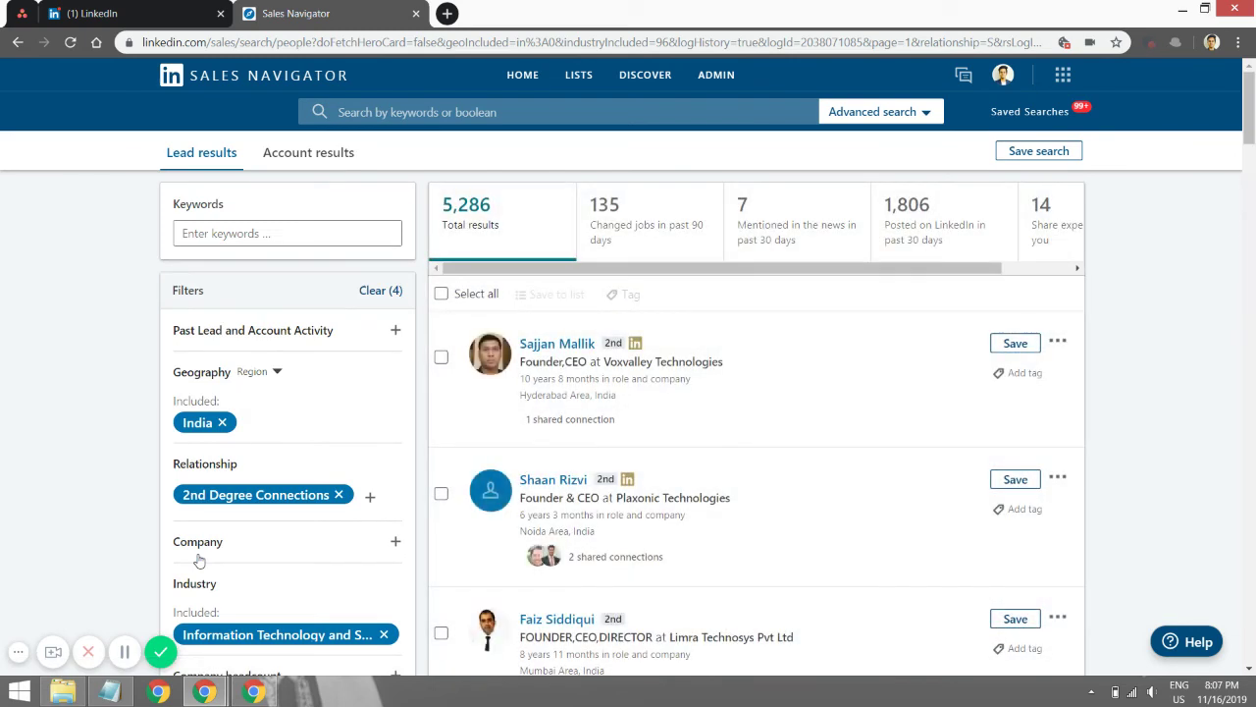
scroll(112, 547, down, 2)
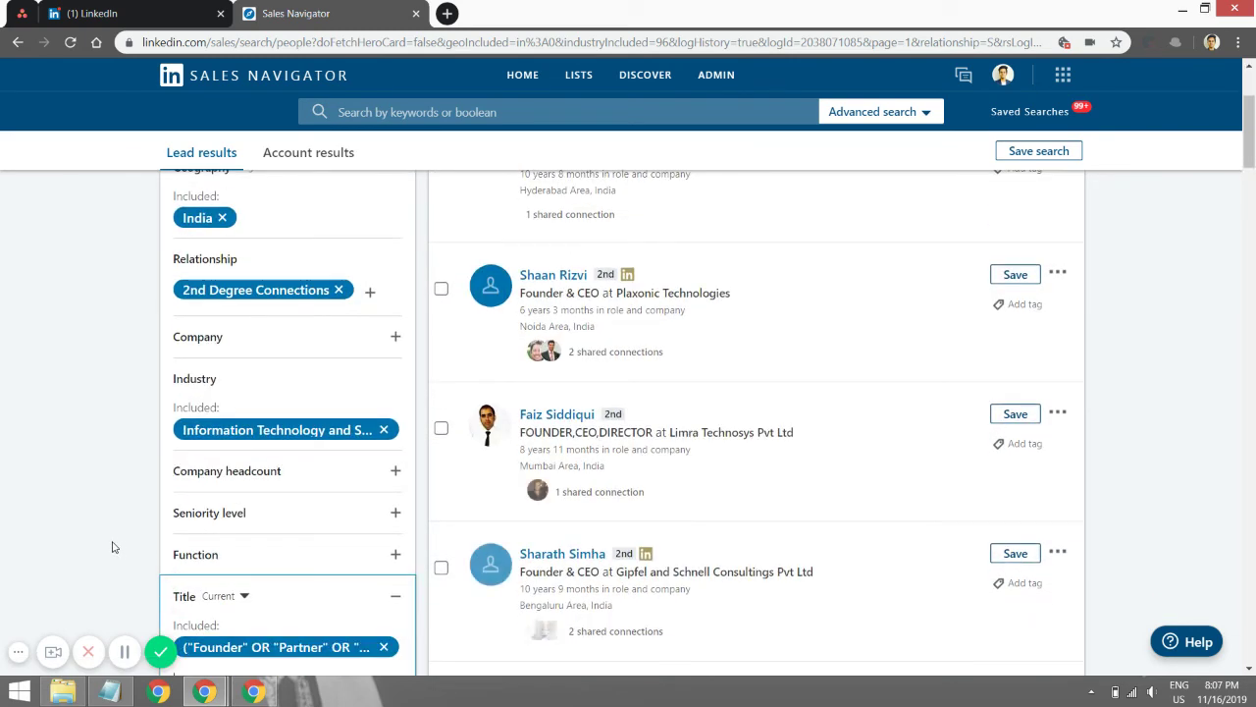
Check the applied Title filter against the full Boolean string in Notepad, and return to the Sales Navigator lead results
scroll(112, 546, down, 1)
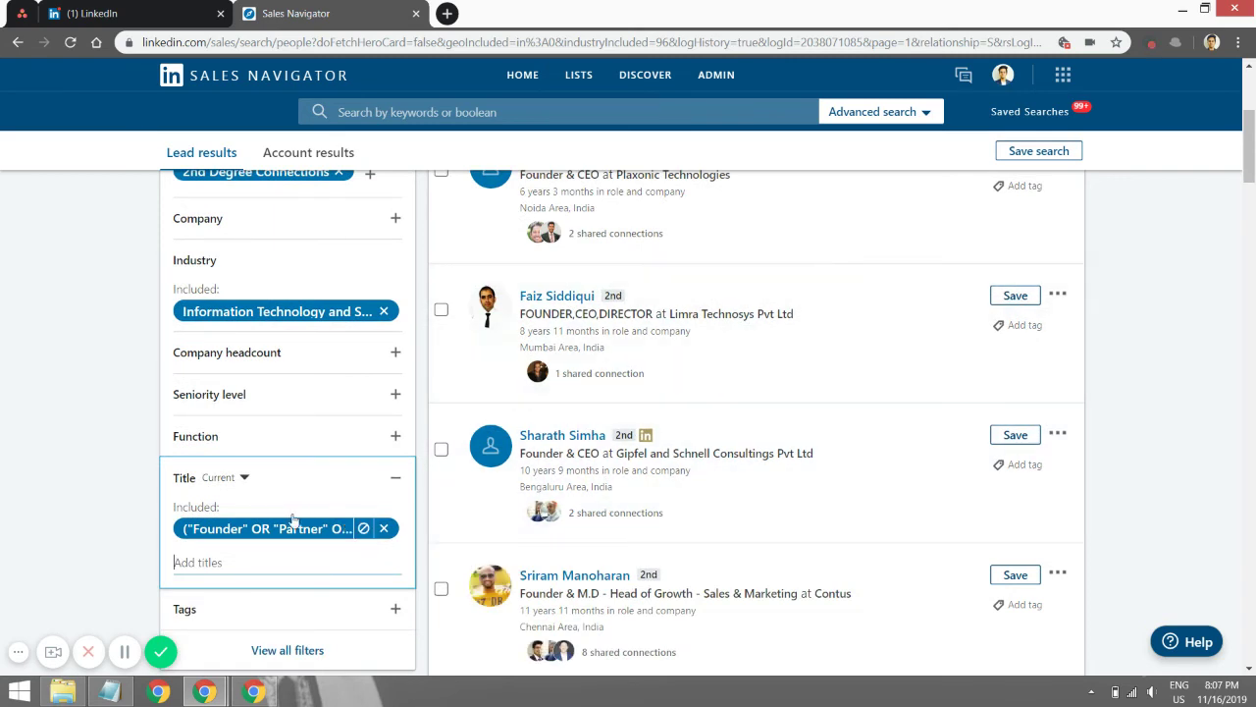
click(110, 692)
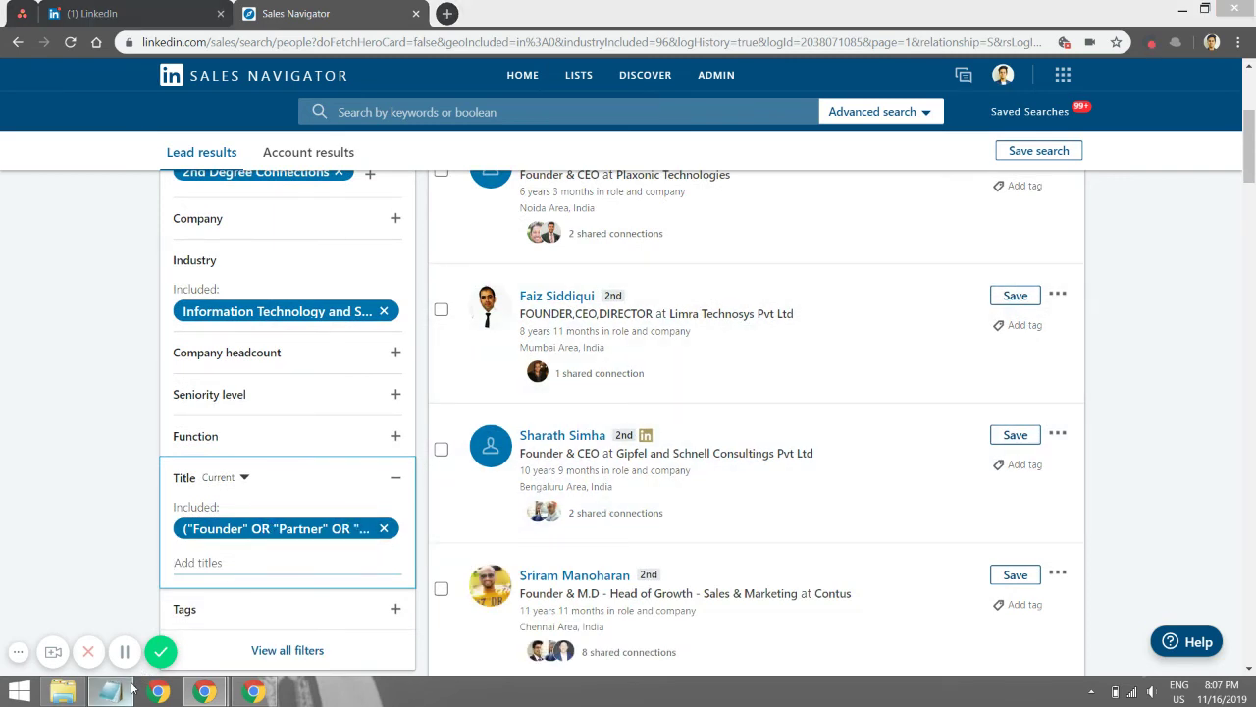
click(416, 228)
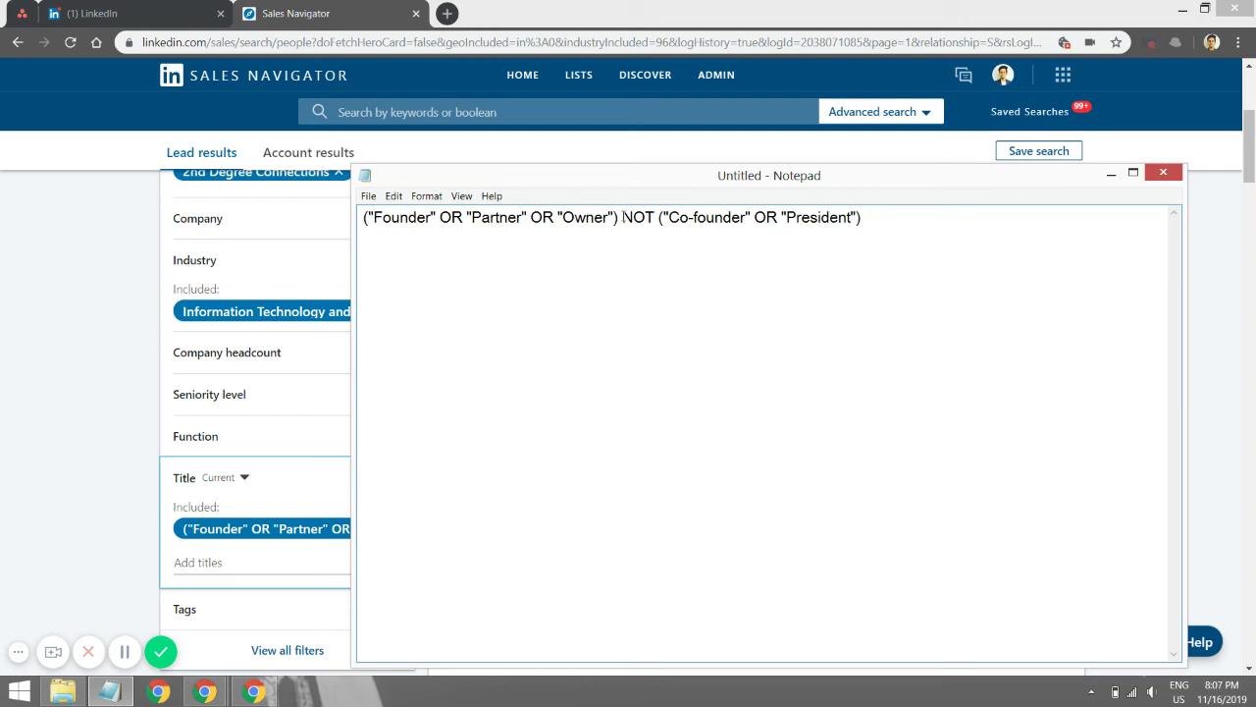
click(1110, 173)
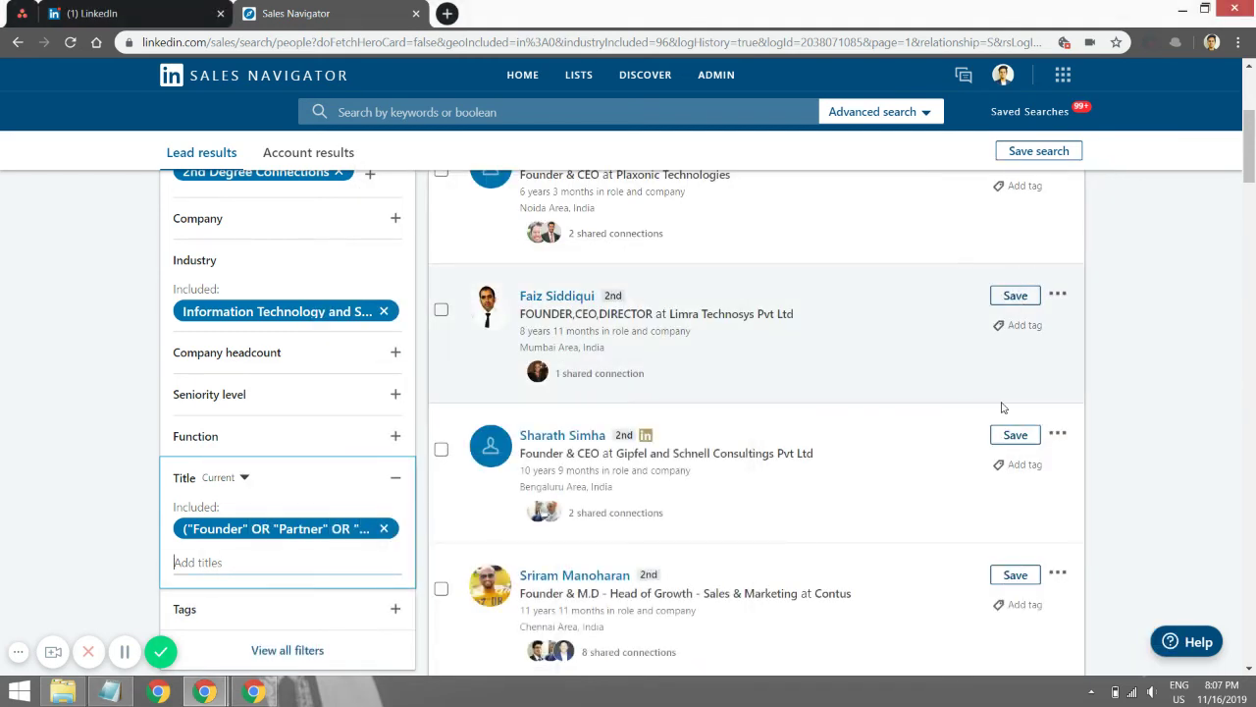
Review the job titles of the leads on the first results page, from the total results summary down to the page links
scroll(740, 477, down, 2)
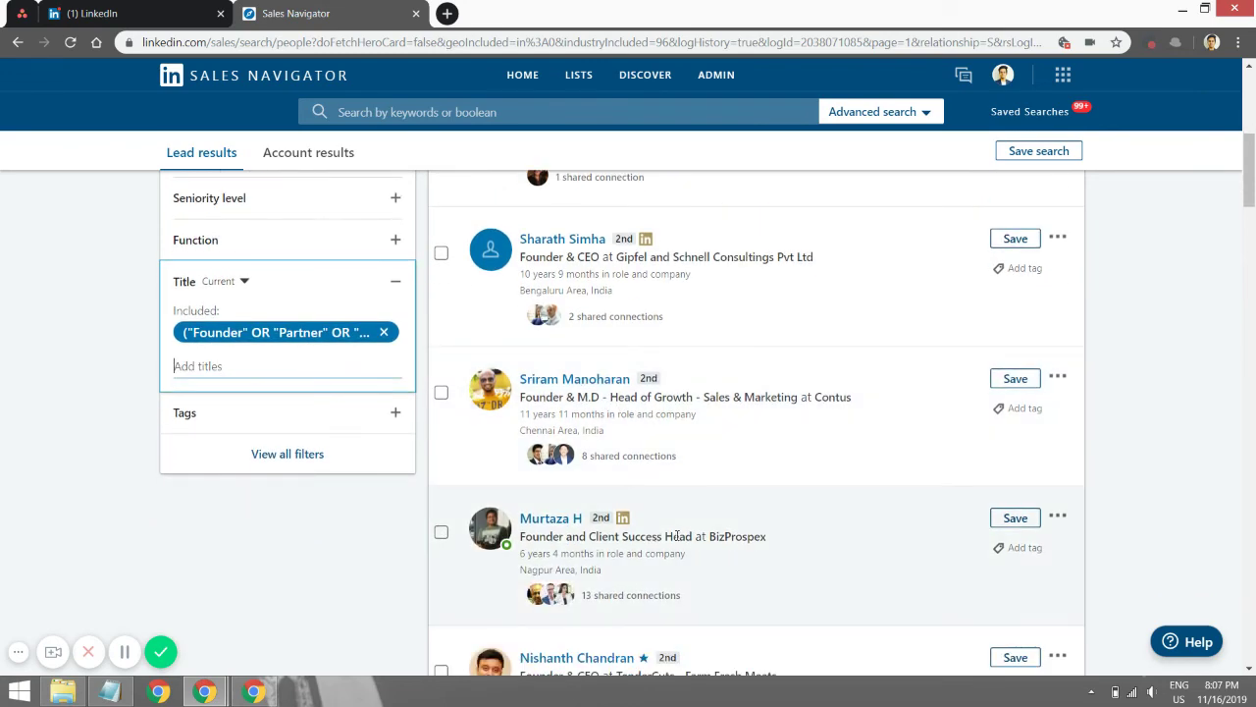
scroll(677, 534, down, 2)
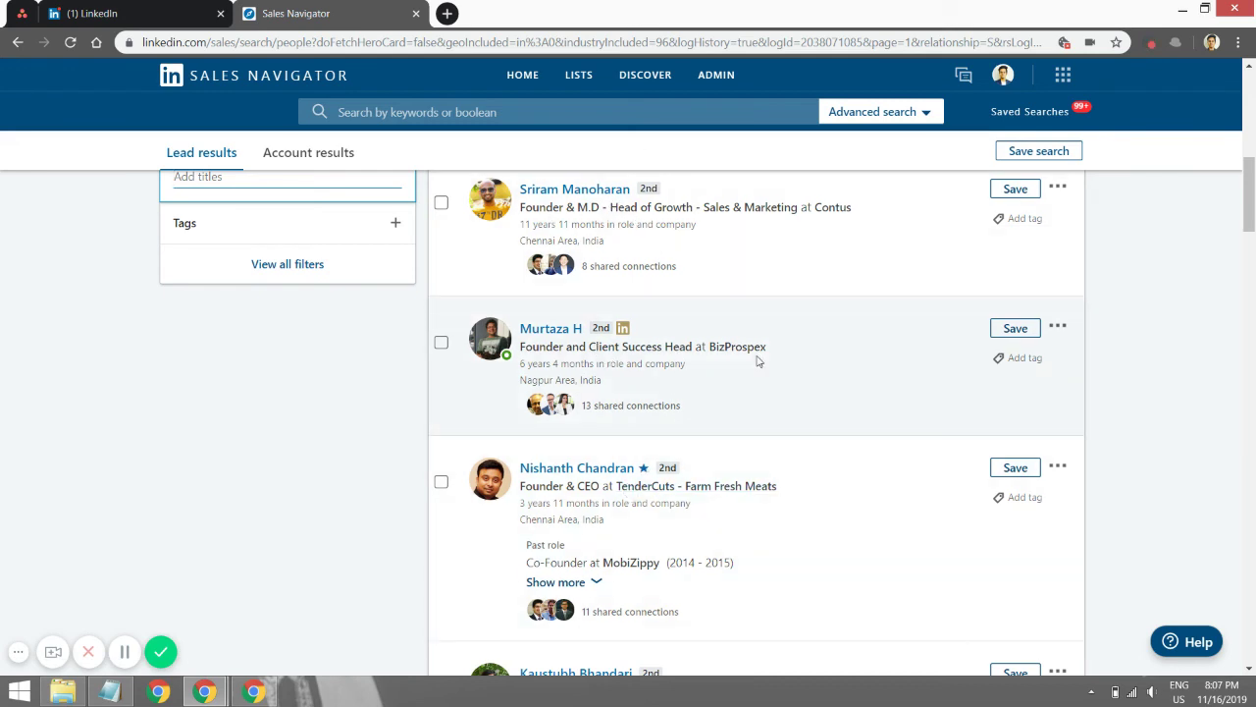
scroll(785, 360, down, 3)
mouse_move(753, 361)
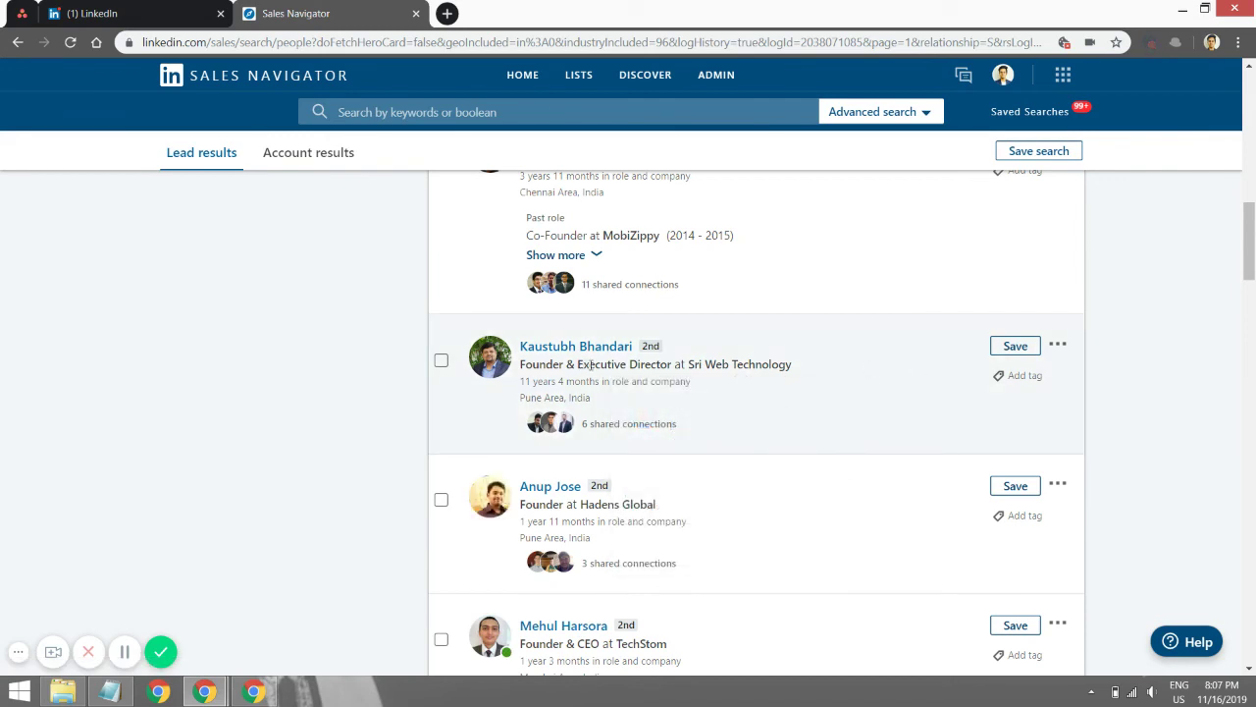
scroll(687, 441, down, 1)
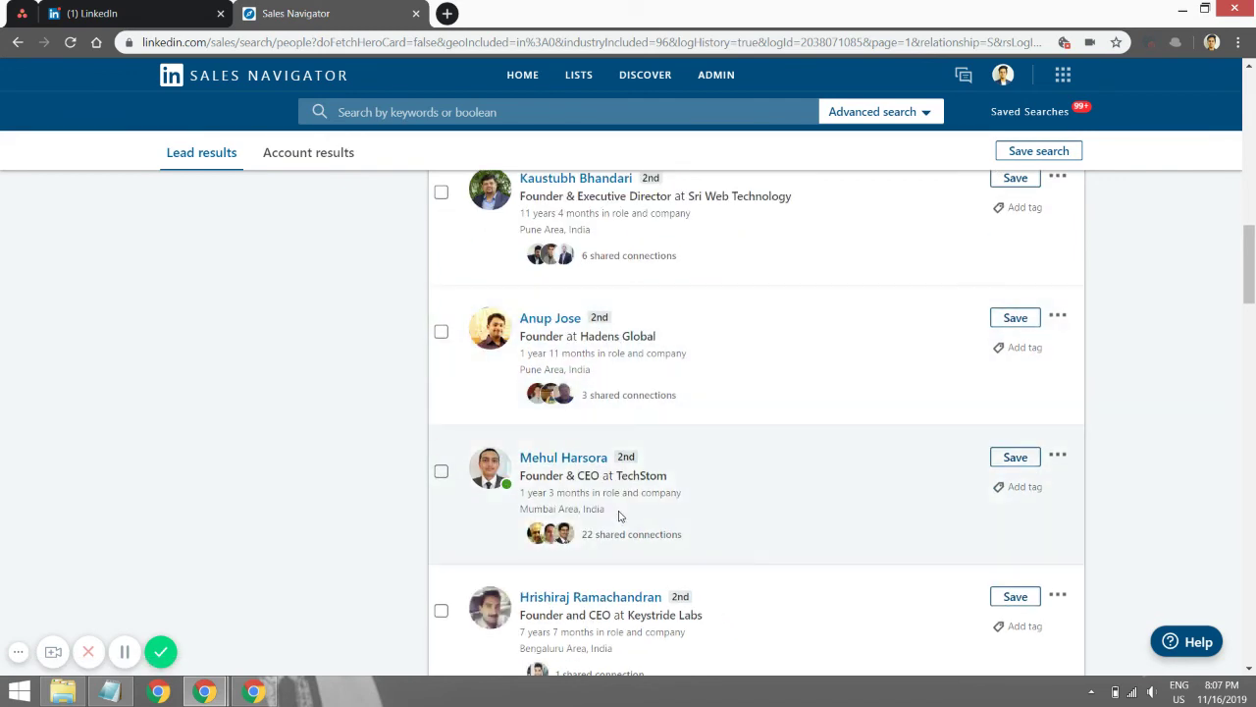
scroll(619, 513, down, 8)
scroll(619, 516, up, 10)
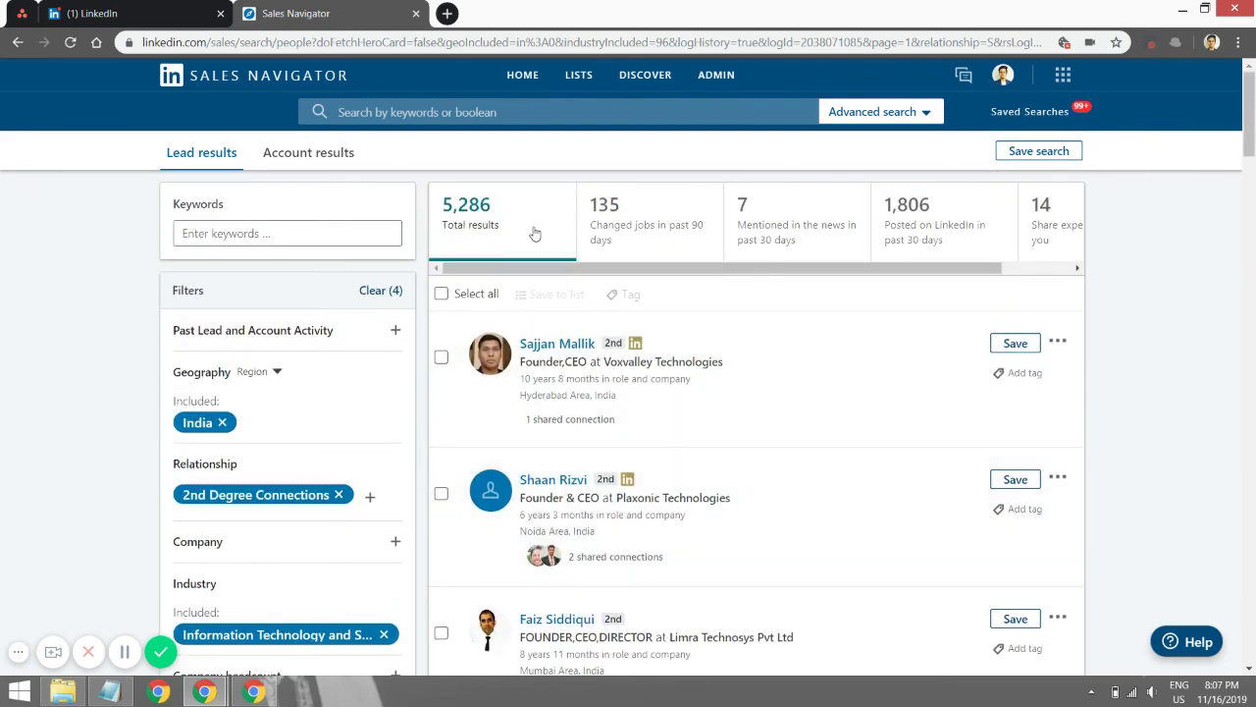
scroll(535, 232, down, 1)
scroll(777, 523, down, 15)
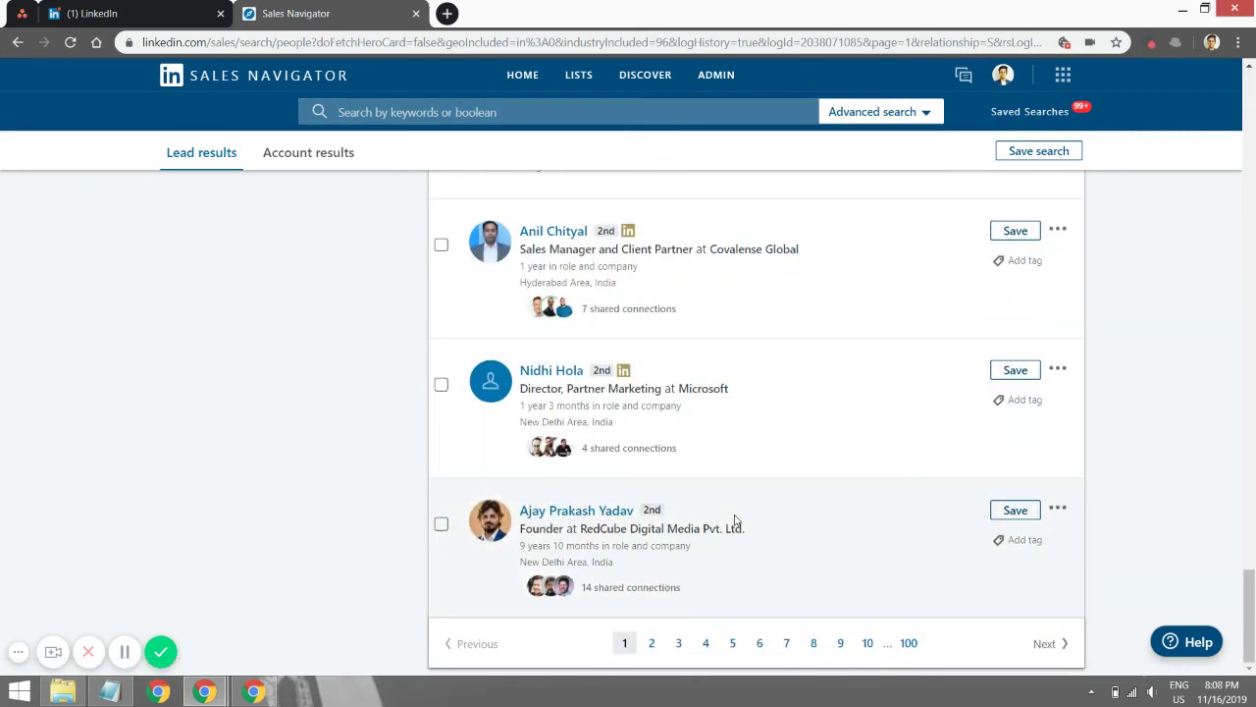
click(123, 652)
click(122, 652)
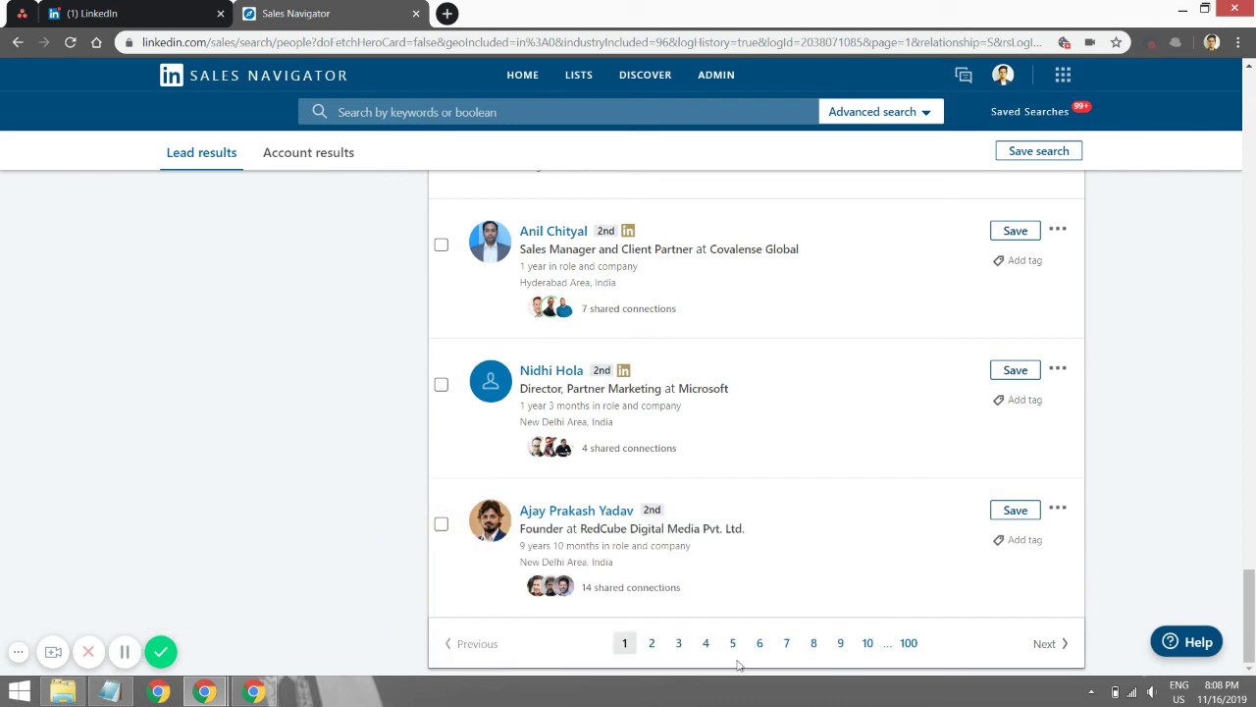
Open page 9 of the lead results and examine the leads' current titles down to the end of the list
click(841, 644)
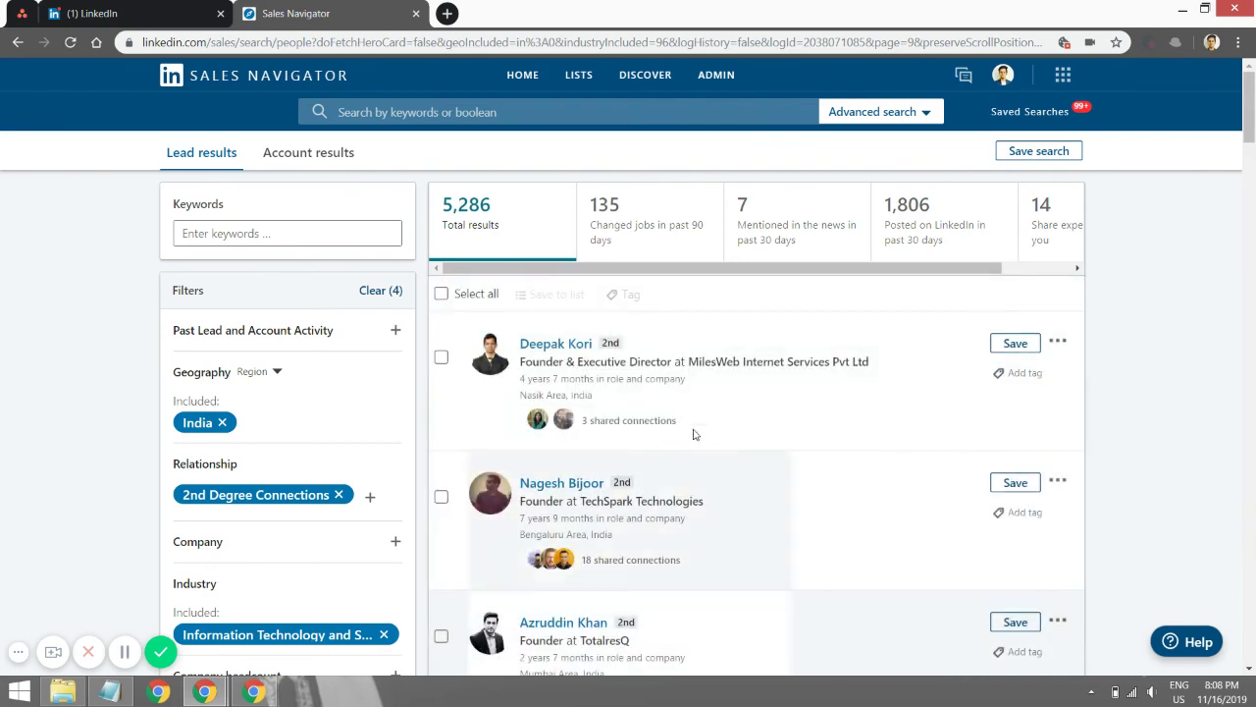
scroll(654, 513, down, 7)
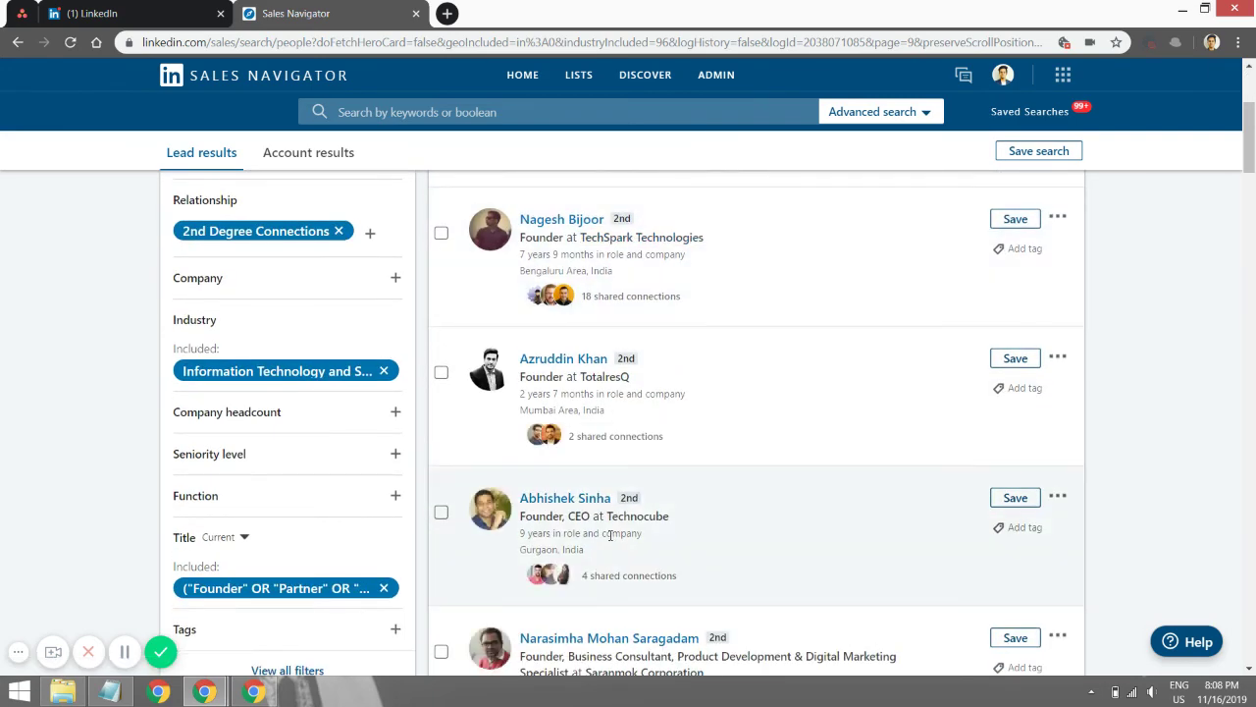
scroll(608, 539, down, 2)
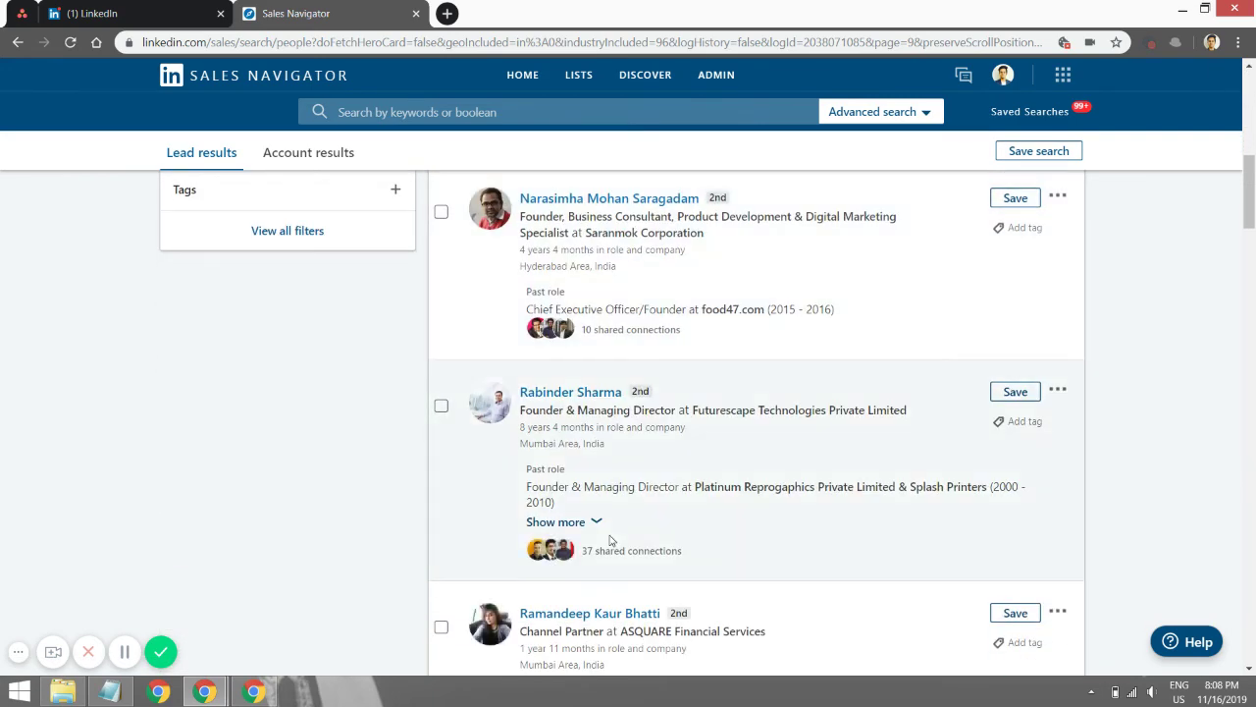
scroll(609, 539, down, 1)
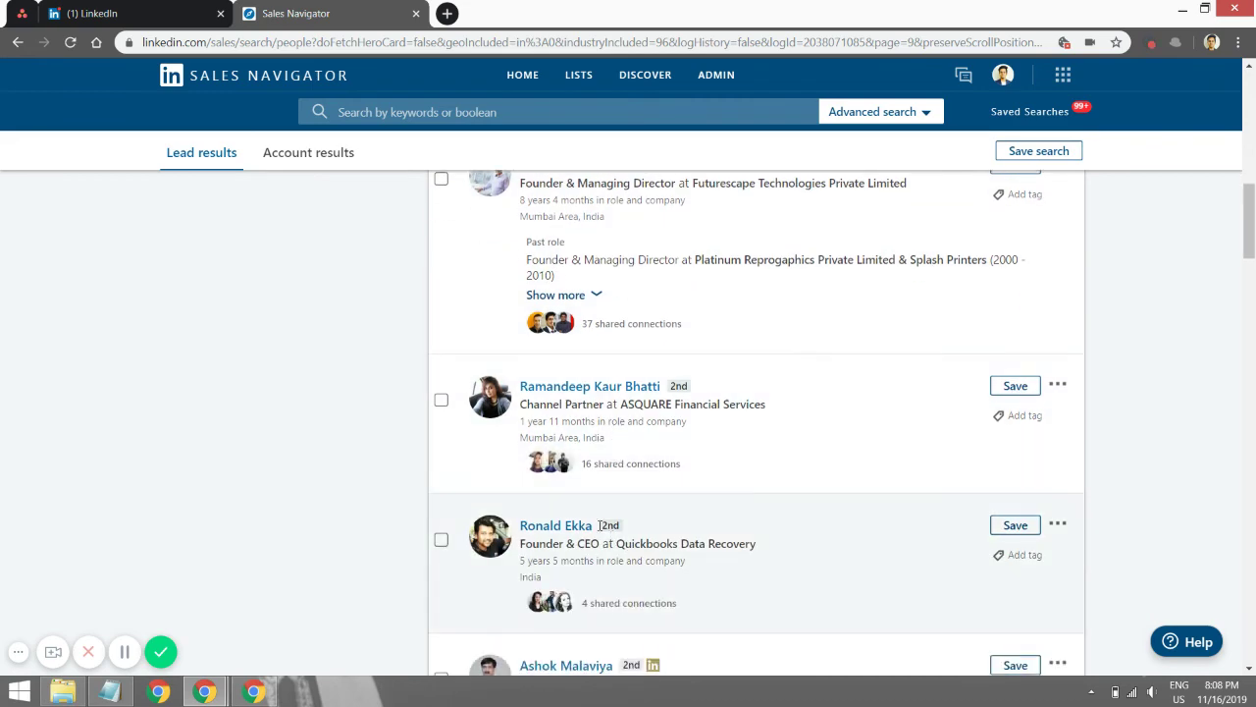
scroll(746, 513, down, 10)
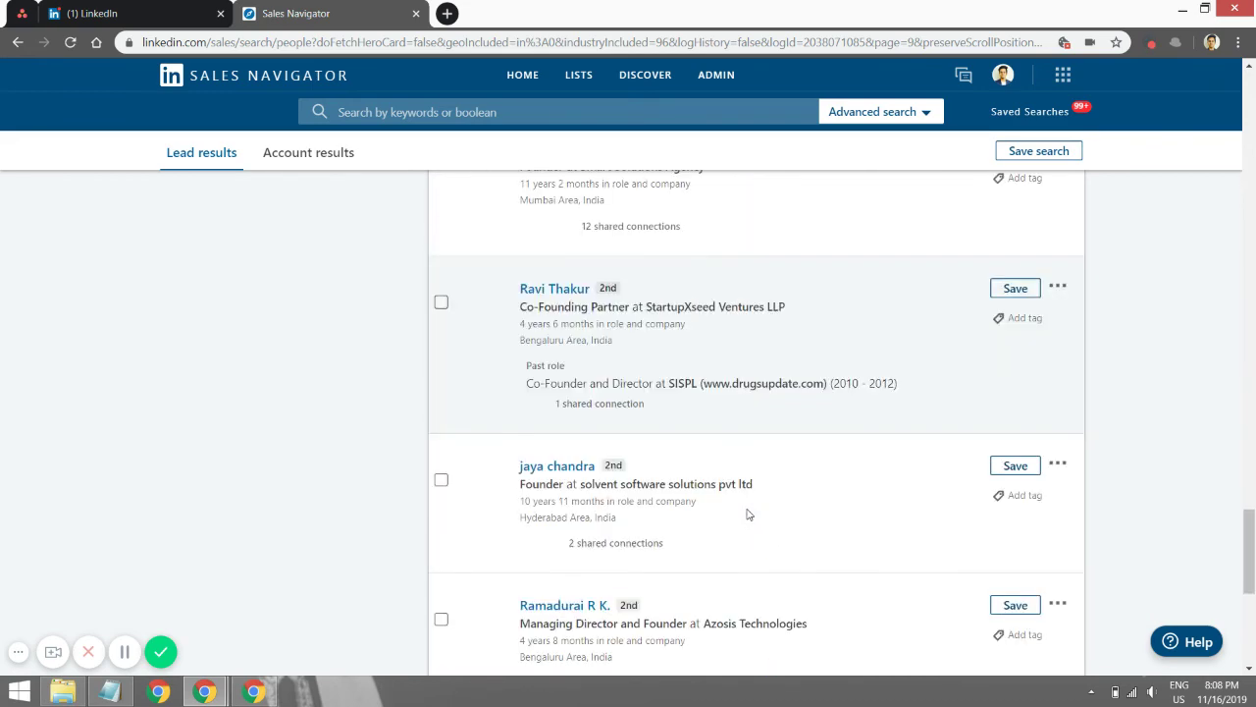
scroll(746, 515, down, 4)
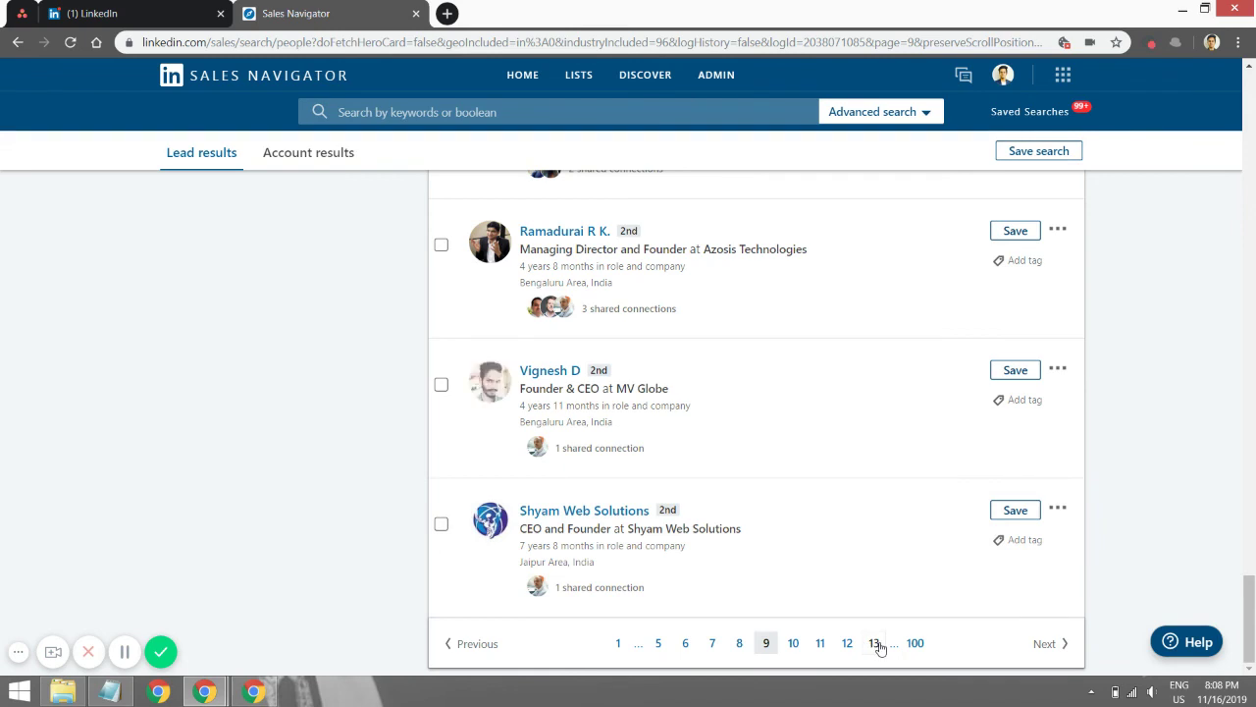
Open page 13 of the lead results and review its lead titles together with the applied filters
click(873, 643)
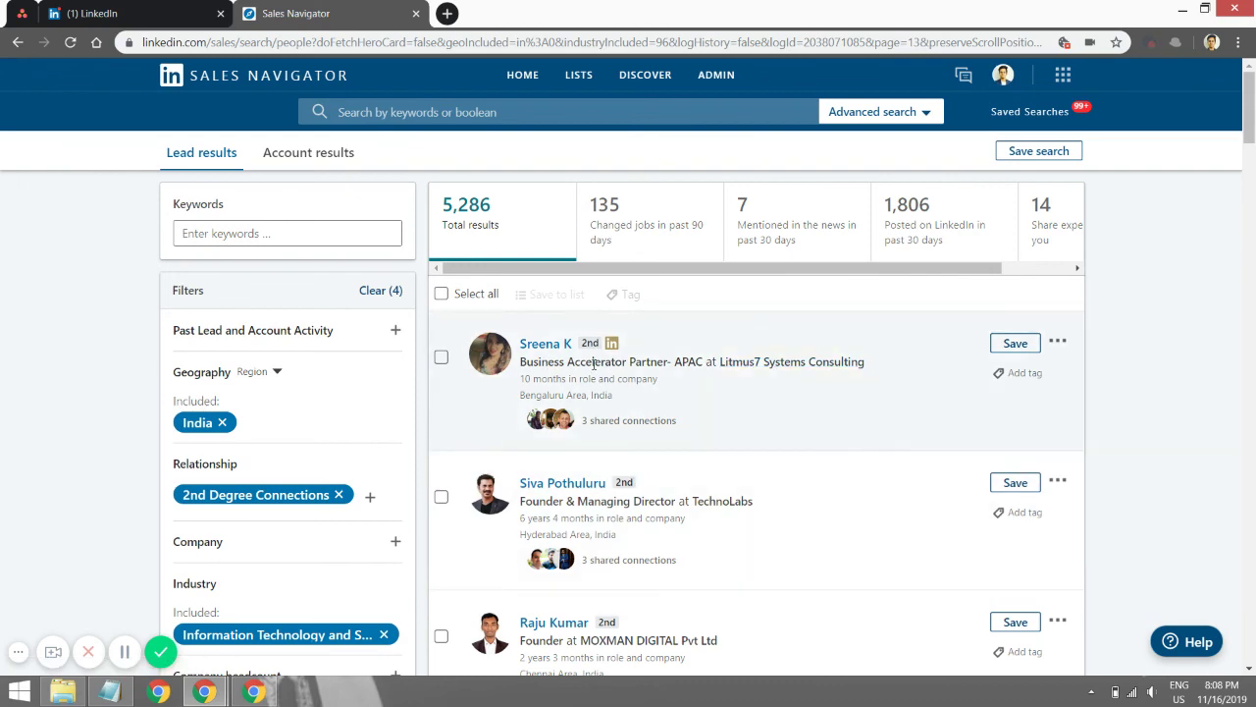
scroll(748, 513, down, 2)
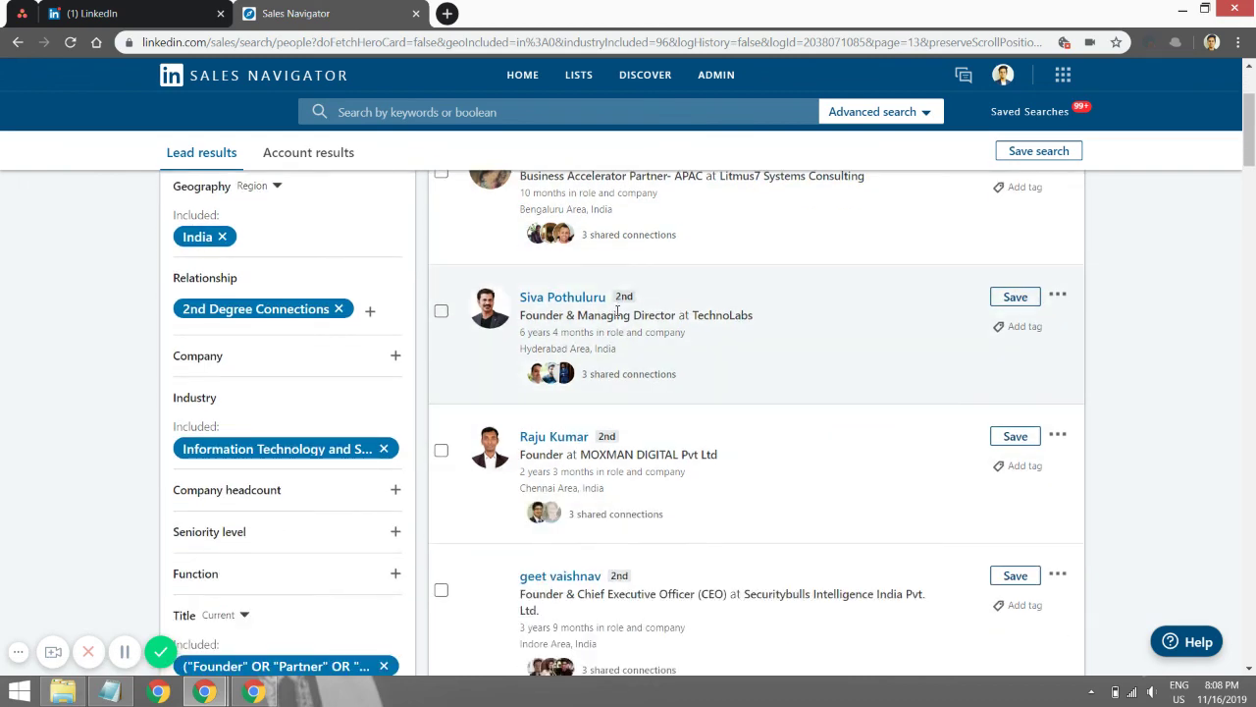
scroll(826, 423, up, 2)
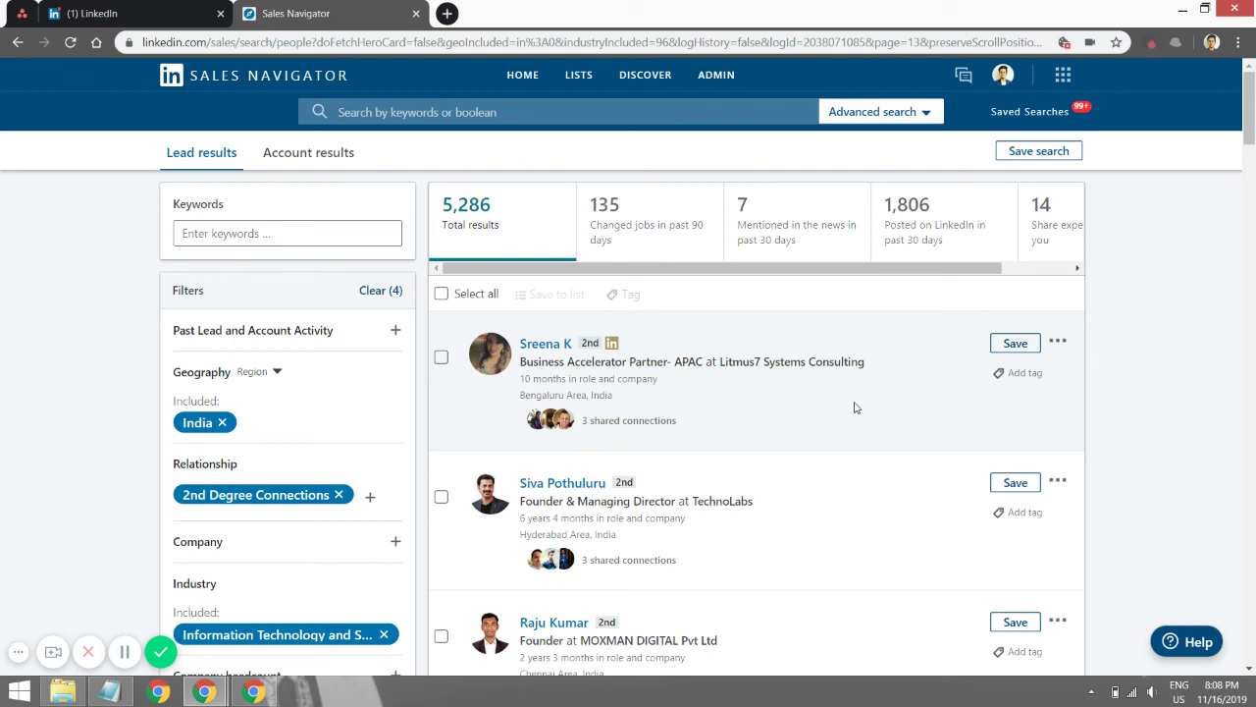
scroll(336, 451, down, 3)
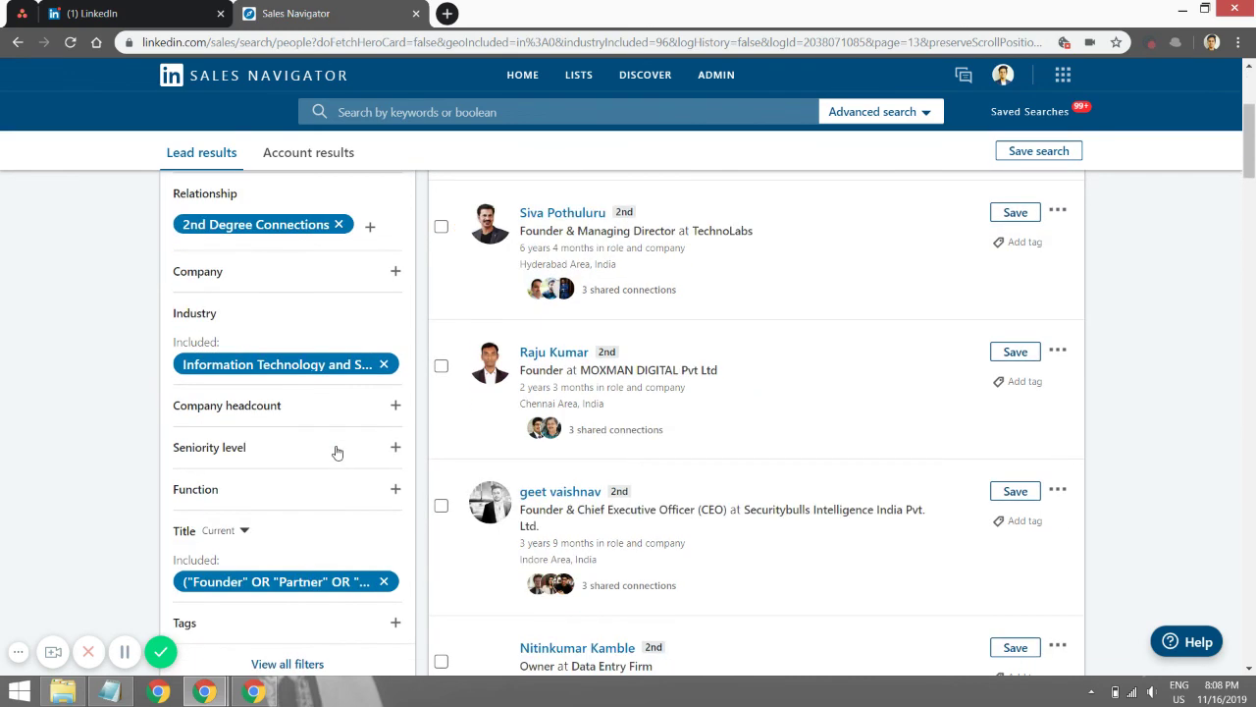
scroll(337, 452, up, 3)
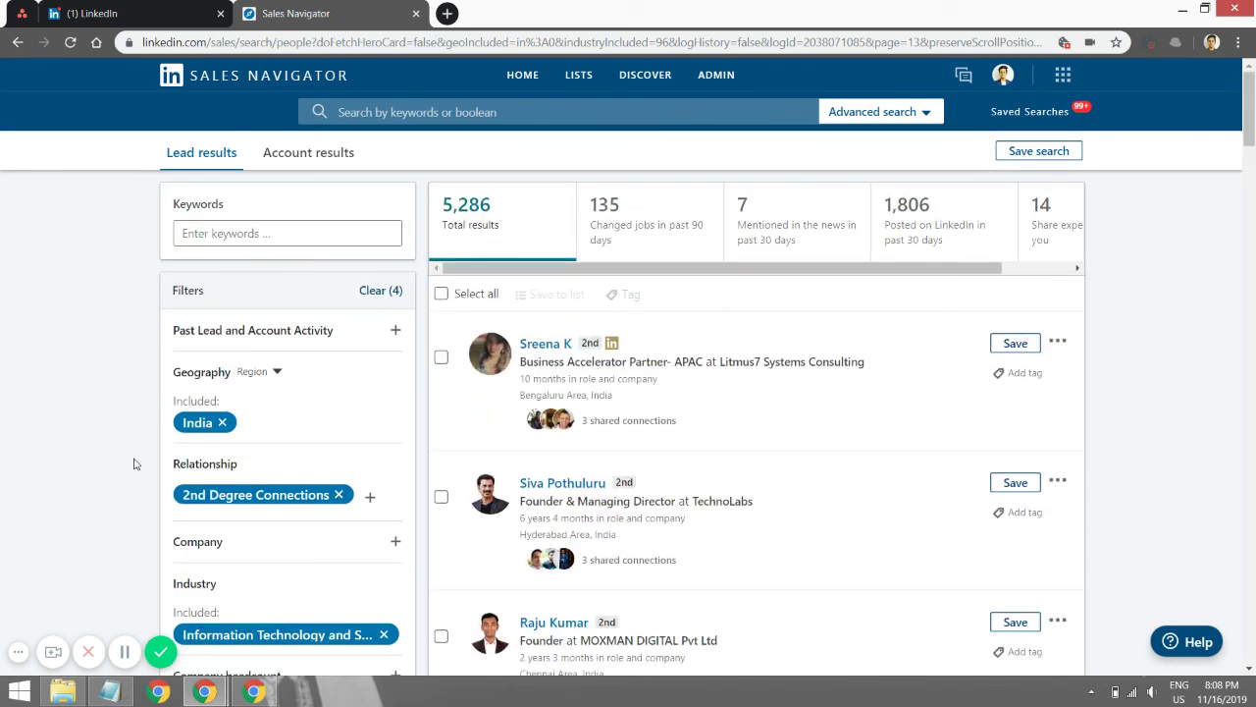
scroll(134, 463, down, 2)
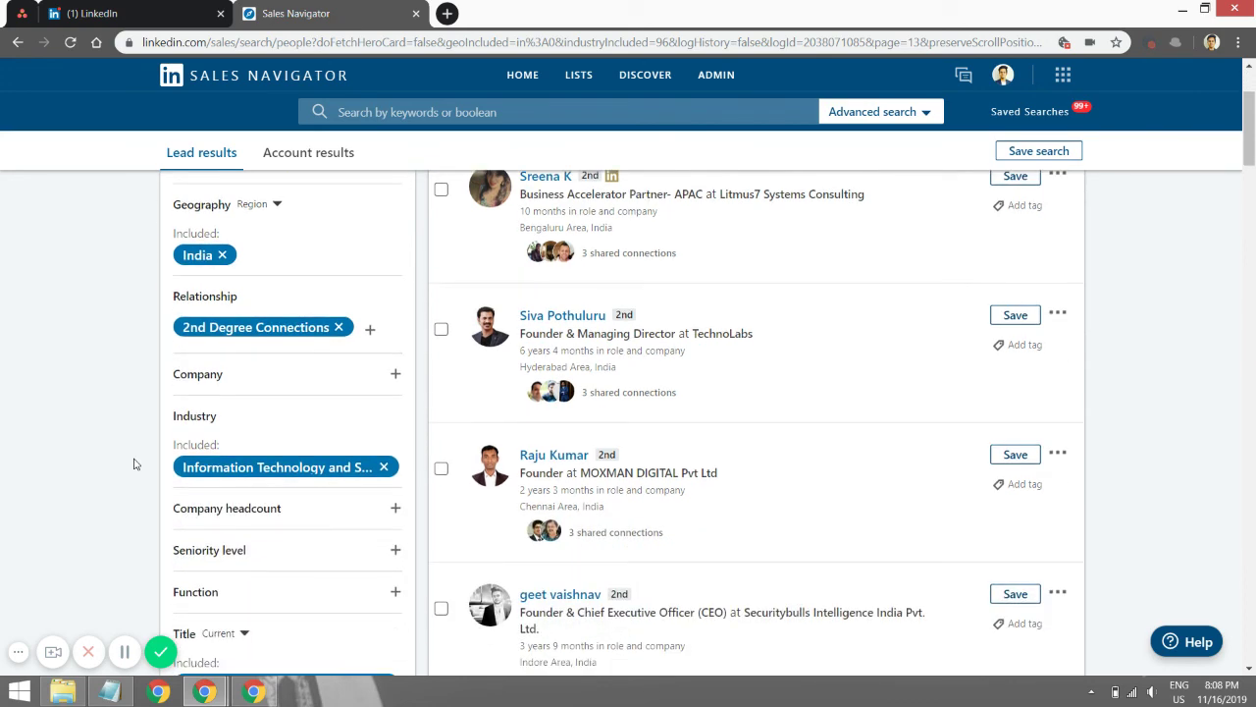
scroll(135, 463, down, 1)
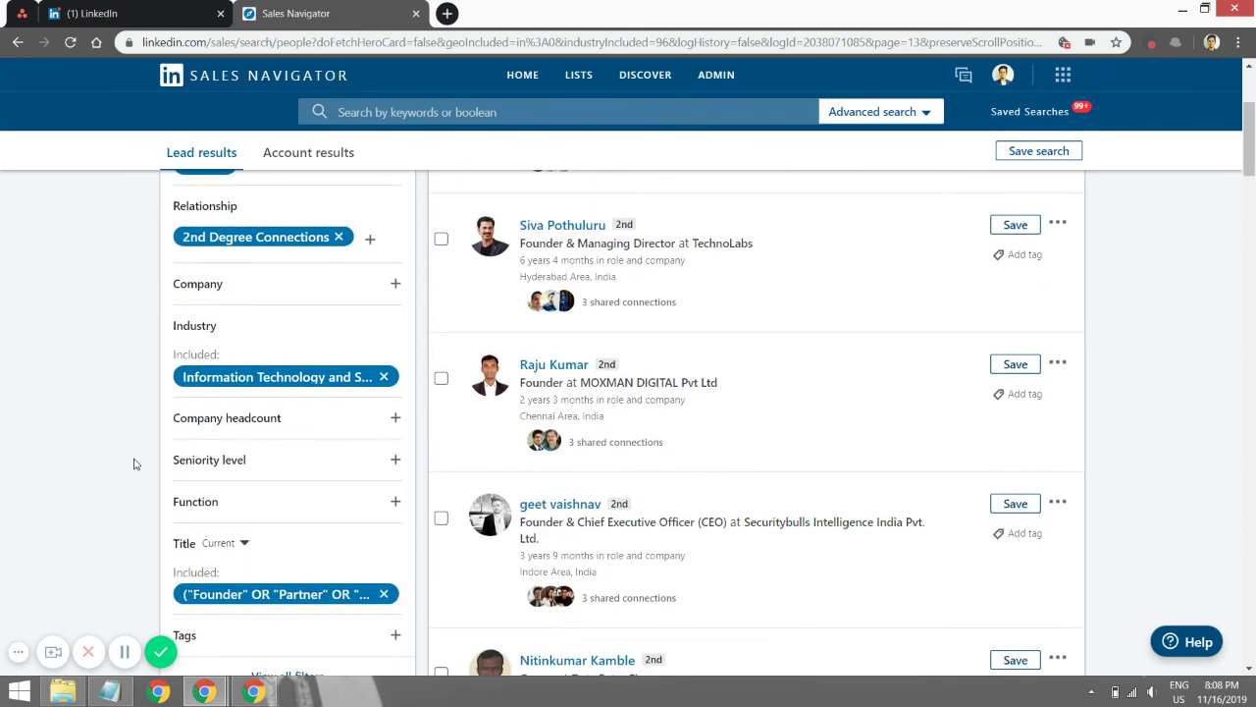
Switch to Notepad, add the line "LinkedIn Boolean Tip Sheet" below the Boolean string, and copy that text
click(124, 694)
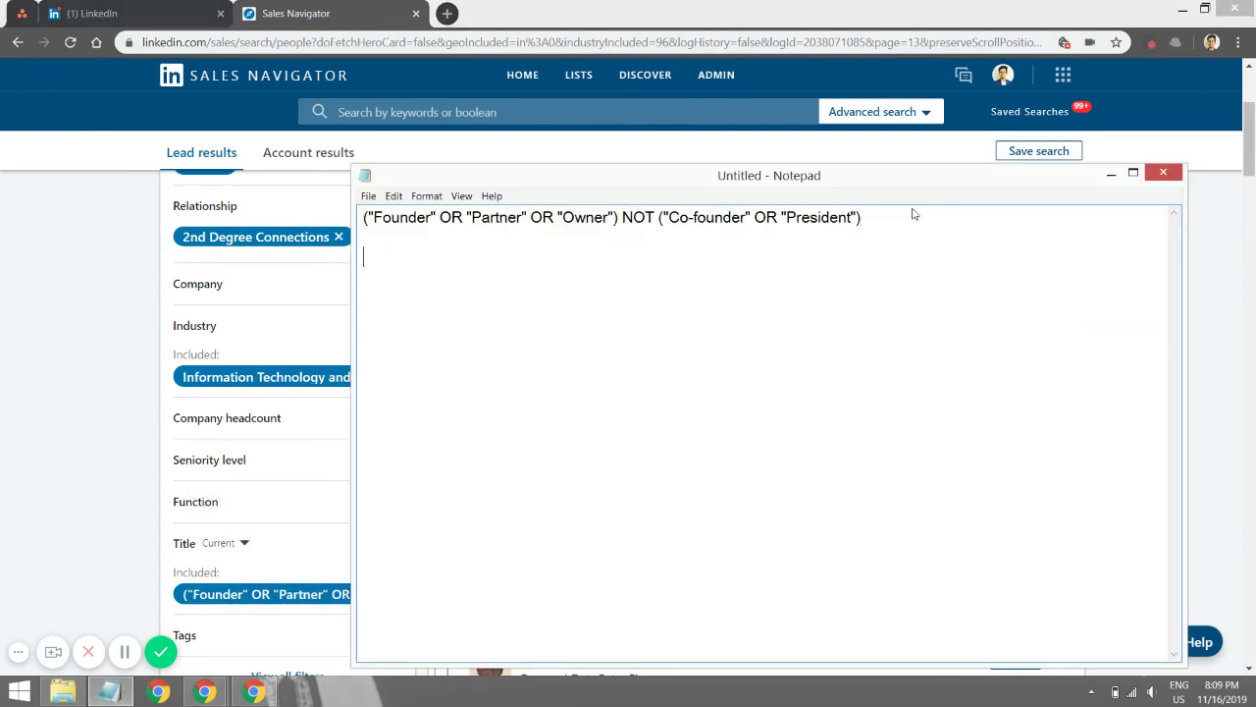
text(LinkedIN Boolean Tip)
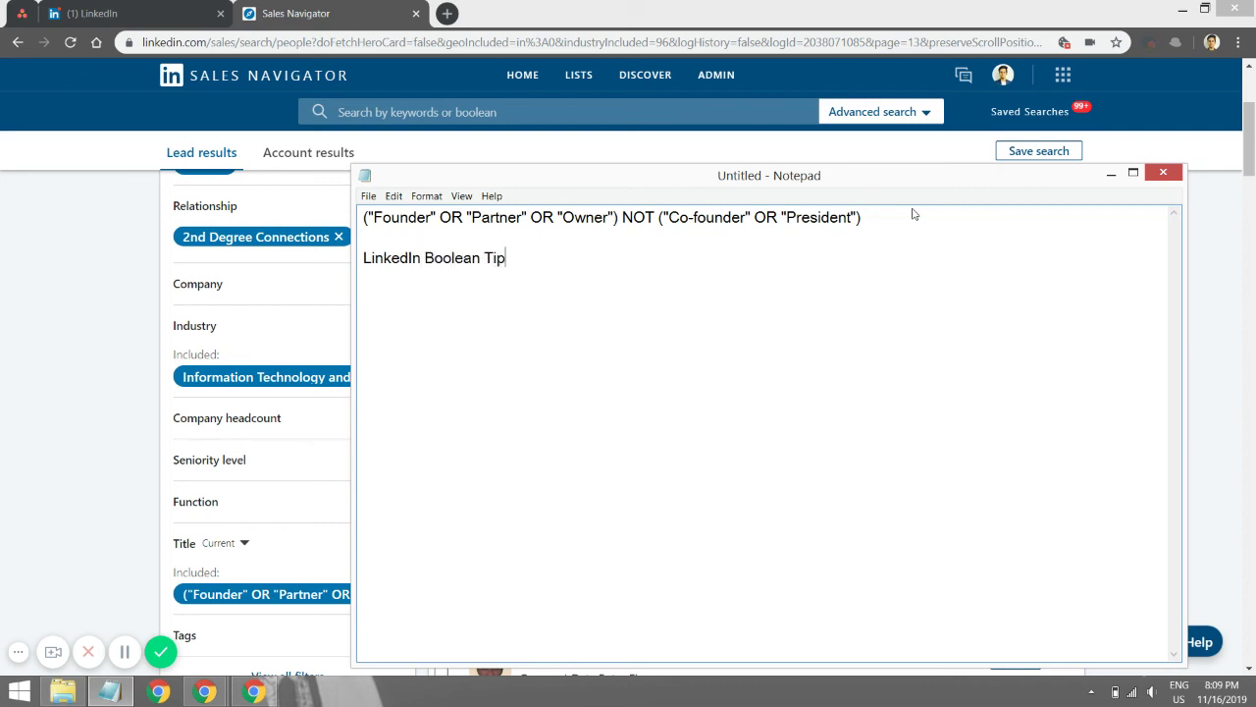
text( Sheet)
key(shift+Right)
key(shift+Right)
key(shift+Right)
key(shift+Right)
key(shift+Right)
key(shift+Right)
key(shift+Right)
key(shift+Right)
key(shift+Right)
key(shift+Right)
key(shift+Right)
key(shift+Right)
key(shift+Right)
key(shift+Right)
key(shift+Right)
key(shift+Right)
key(shift+Right)
key(shift+Right)
key(shift+Right)
key(shift+Right)
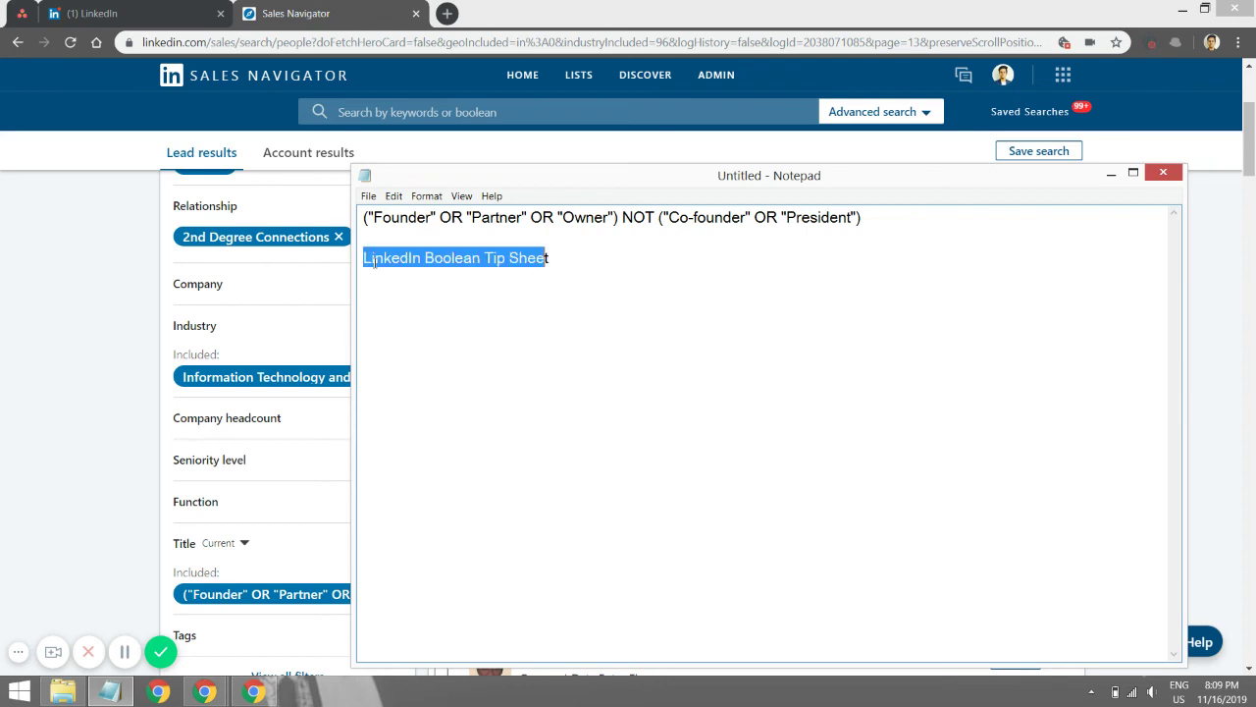
key(ctrl+c)
Search Google for the copied phrase "LinkedIn Boolean Tip Sheet" in a new browser tab
click(446, 12)
key(ctrl+v)
key(Return)
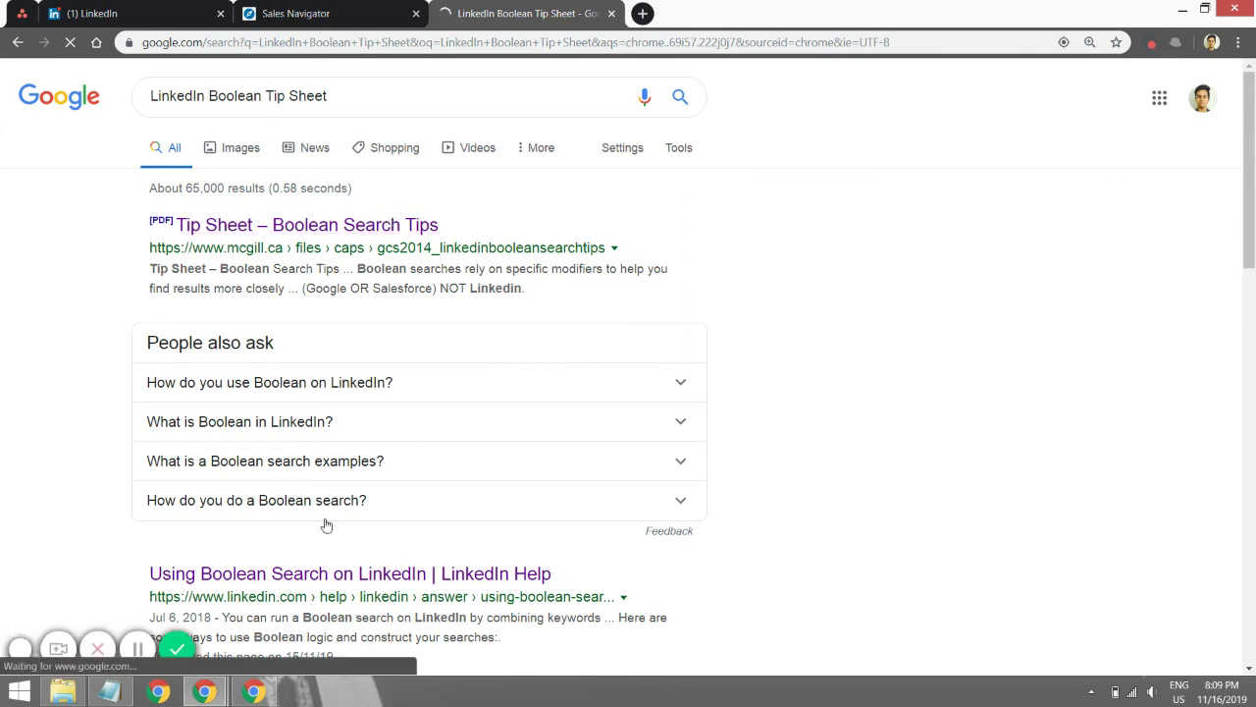
Open the LinkedIn Help article "Using Boolean Search on LinkedIn" and read its rules for quoted, NOT, OR, AND and parenthetical searches
click(291, 574)
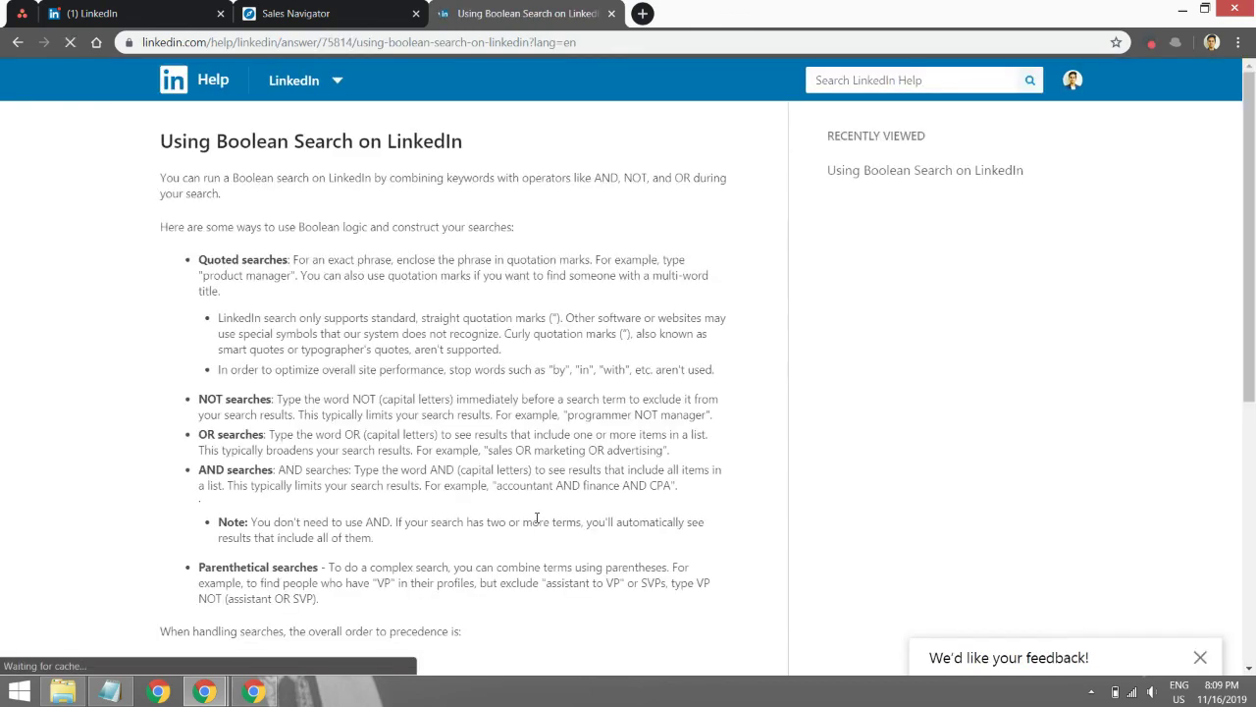
scroll(537, 519, down, 1)
scroll(537, 518, up, 1)
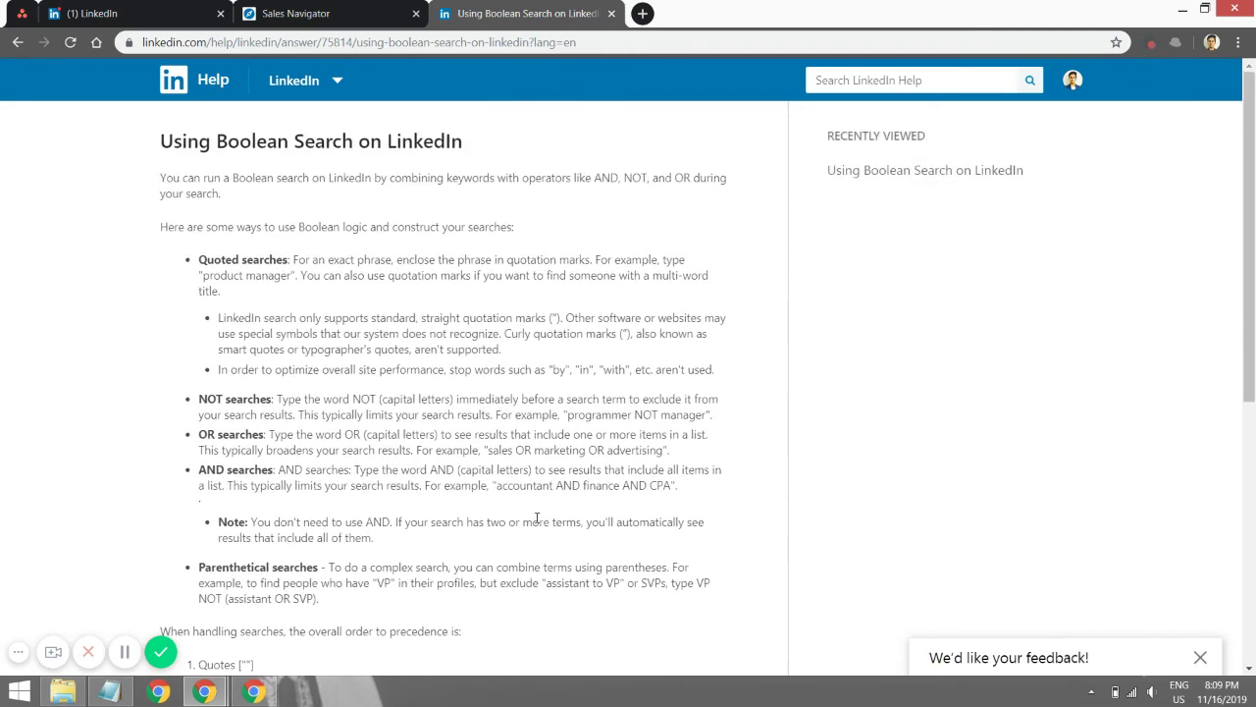
scroll(297, 312, down, 1)
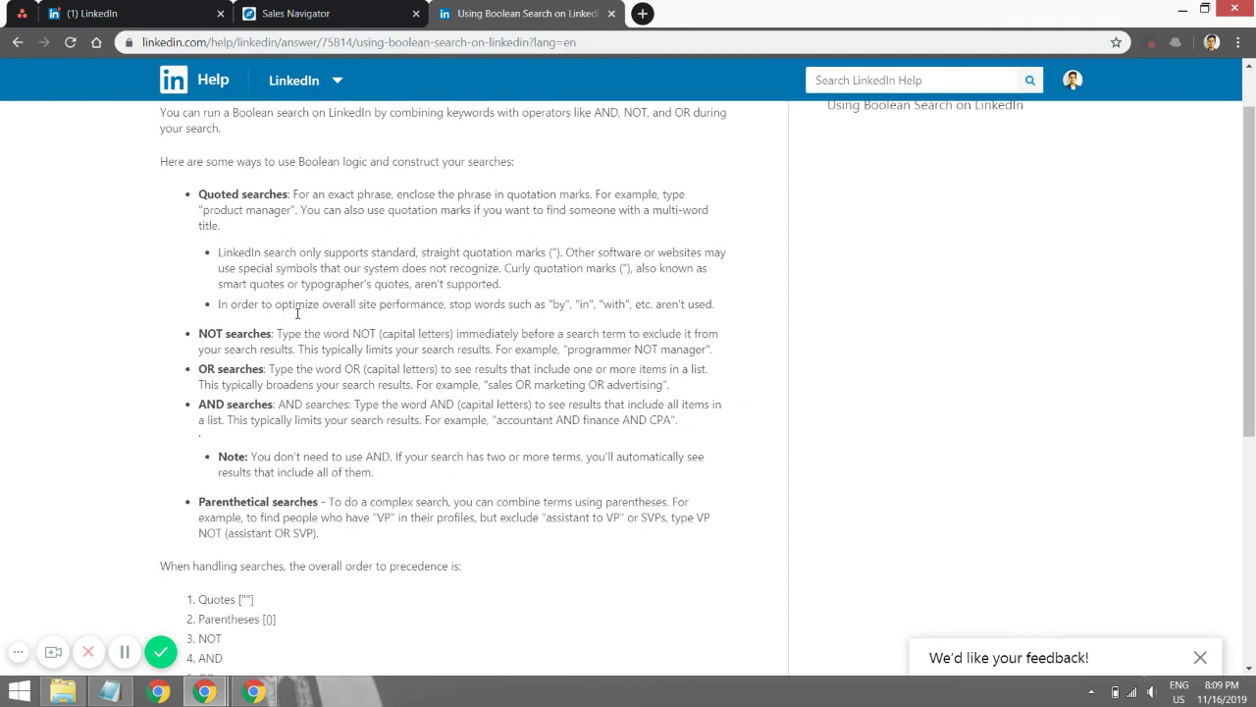
scroll(297, 314, up, 1)
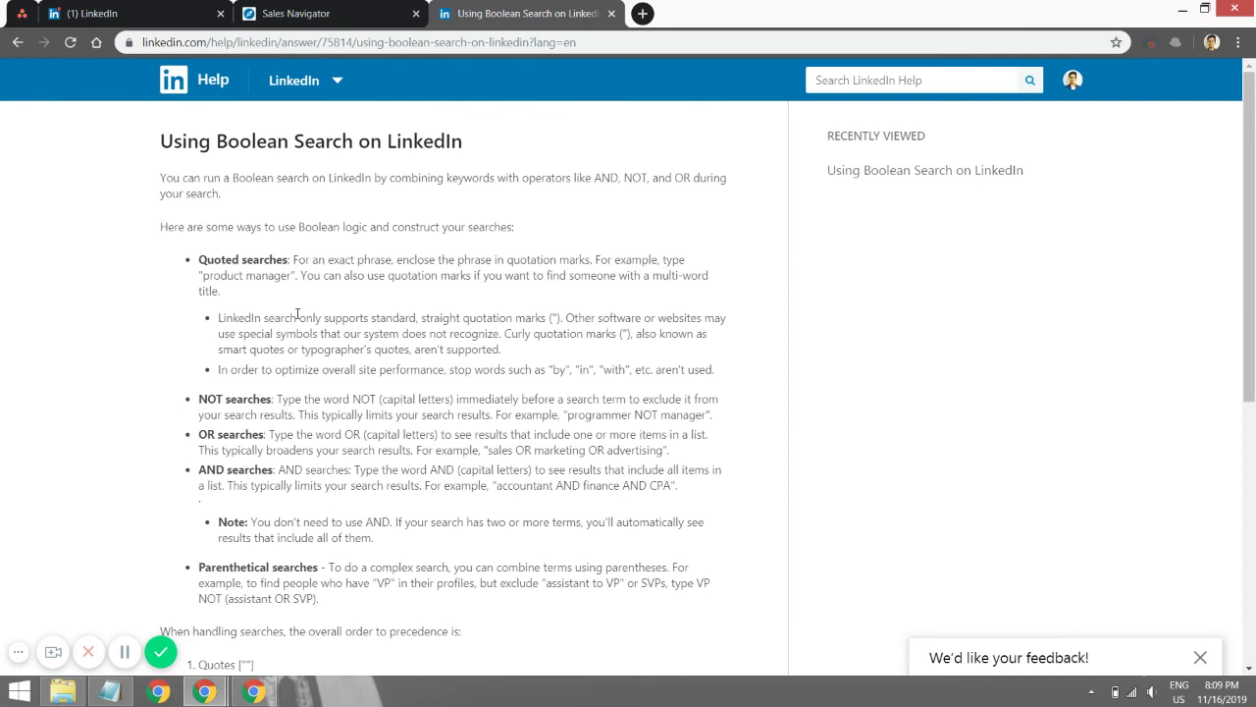
Return to the Sales Navigator results and look over the page 13 leads and applied filters again
click(295, 13)
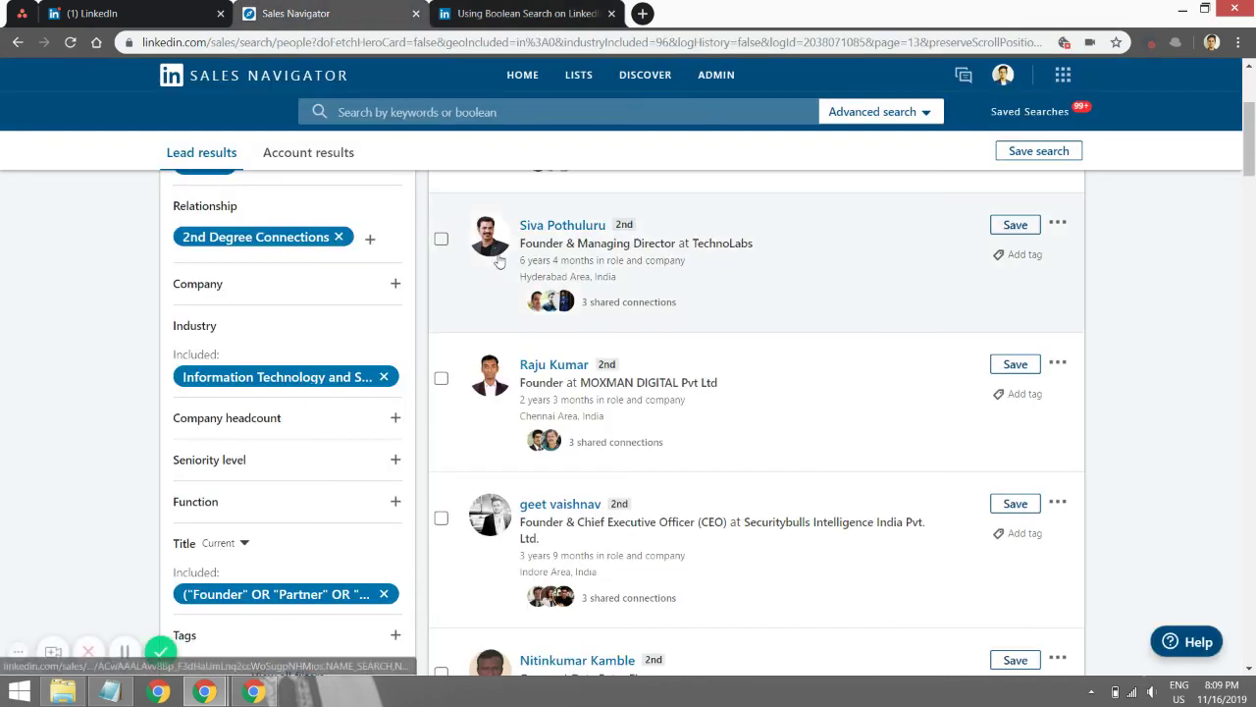
scroll(499, 260, up, 2)
scroll(499, 260, up, 1)
scroll(698, 387, down, 2)
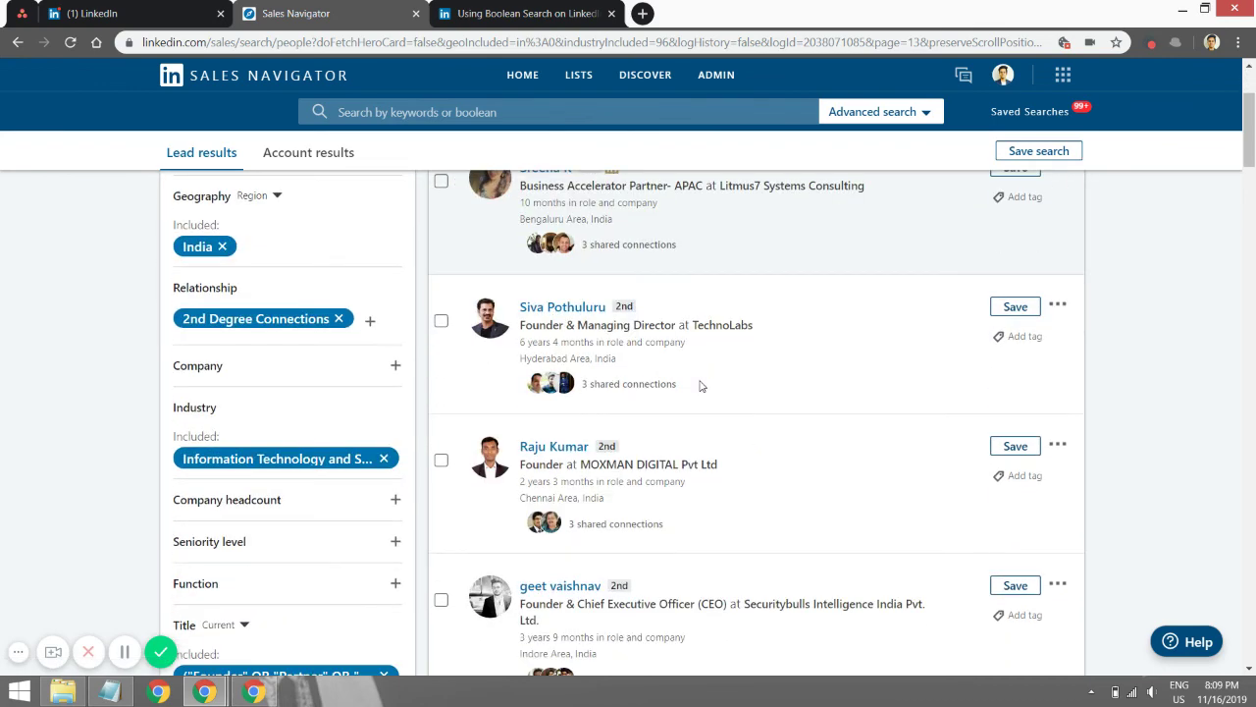
scroll(699, 385, up, 2)
scroll(700, 386, down, 3)
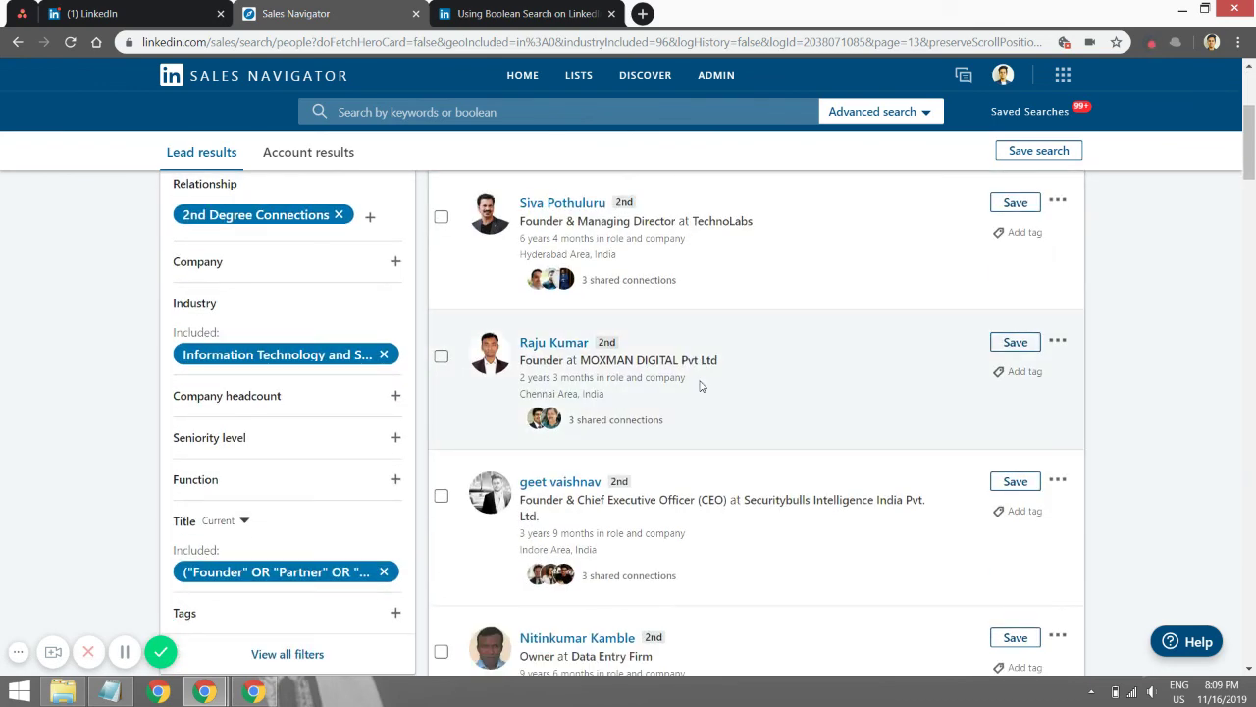
scroll(699, 385, down, 1)
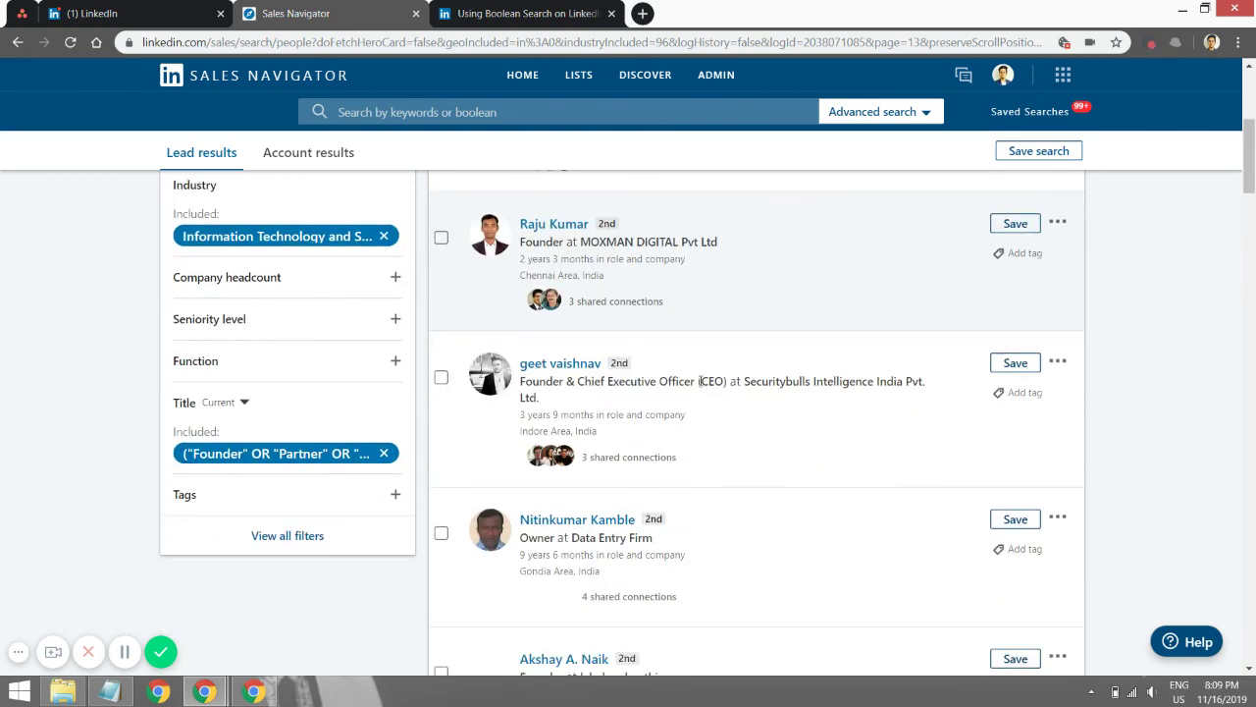
scroll(699, 386, up, 4)
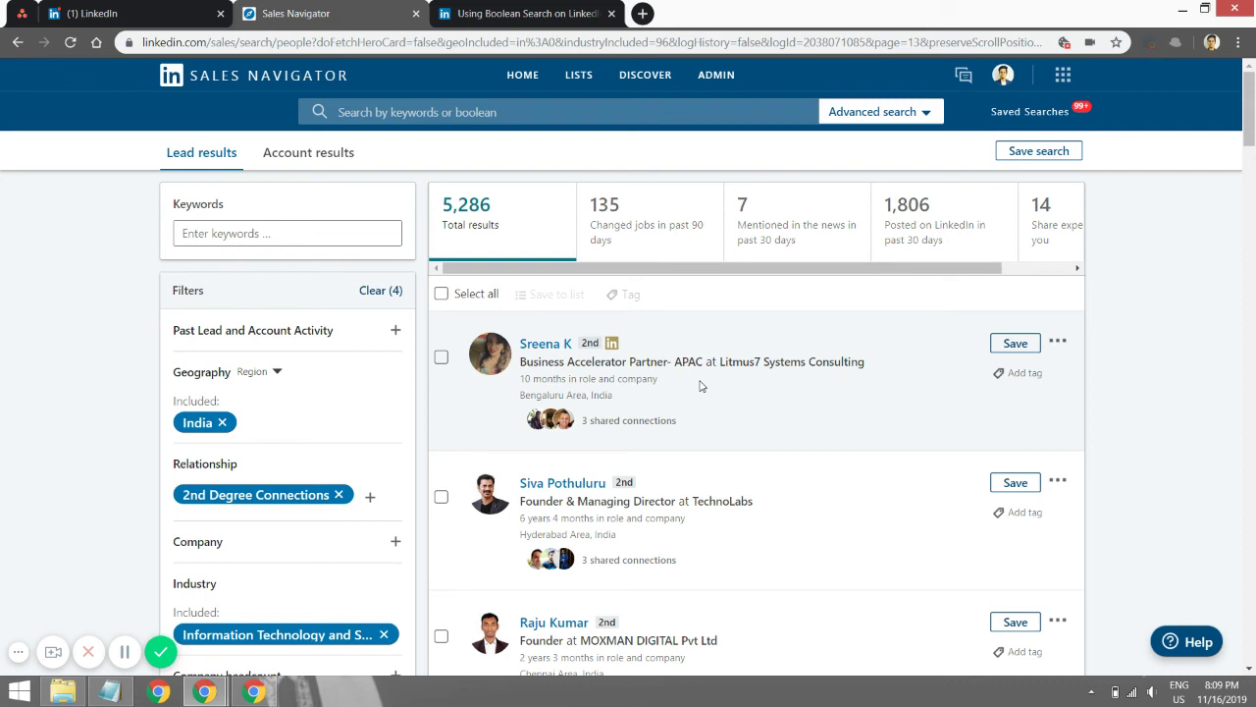
Open the Advanced search choices for leads and accounts
click(863, 120)
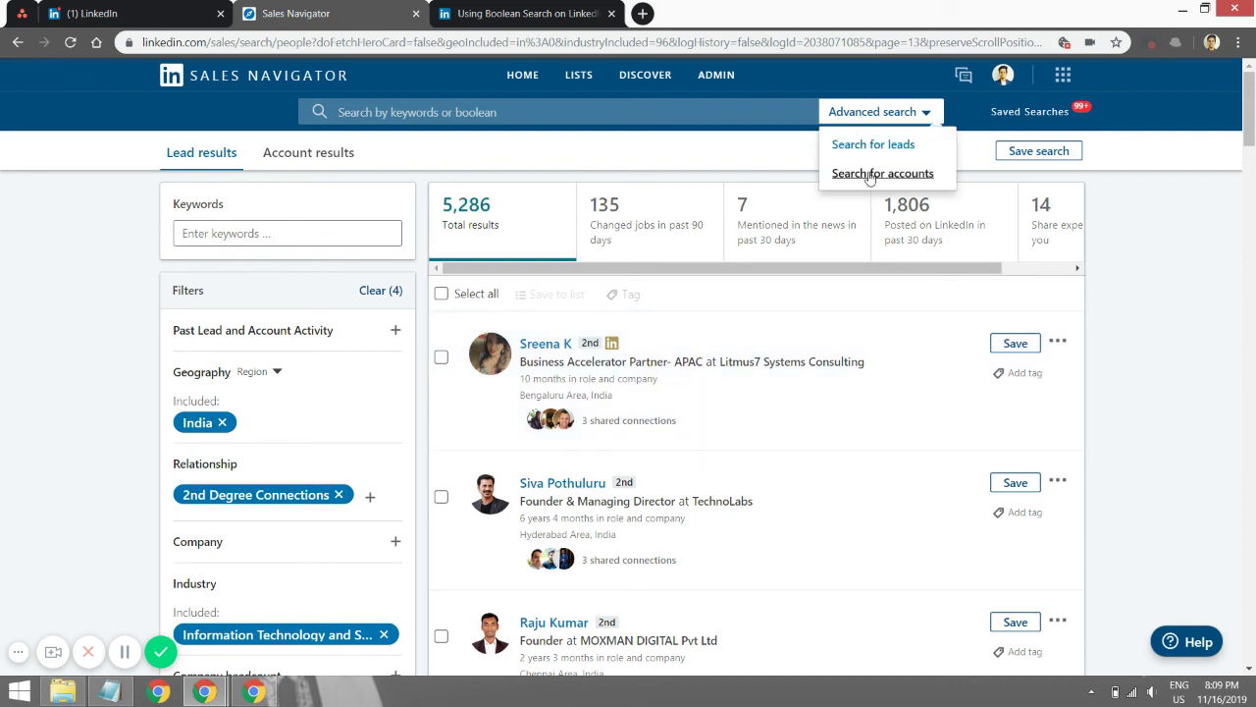